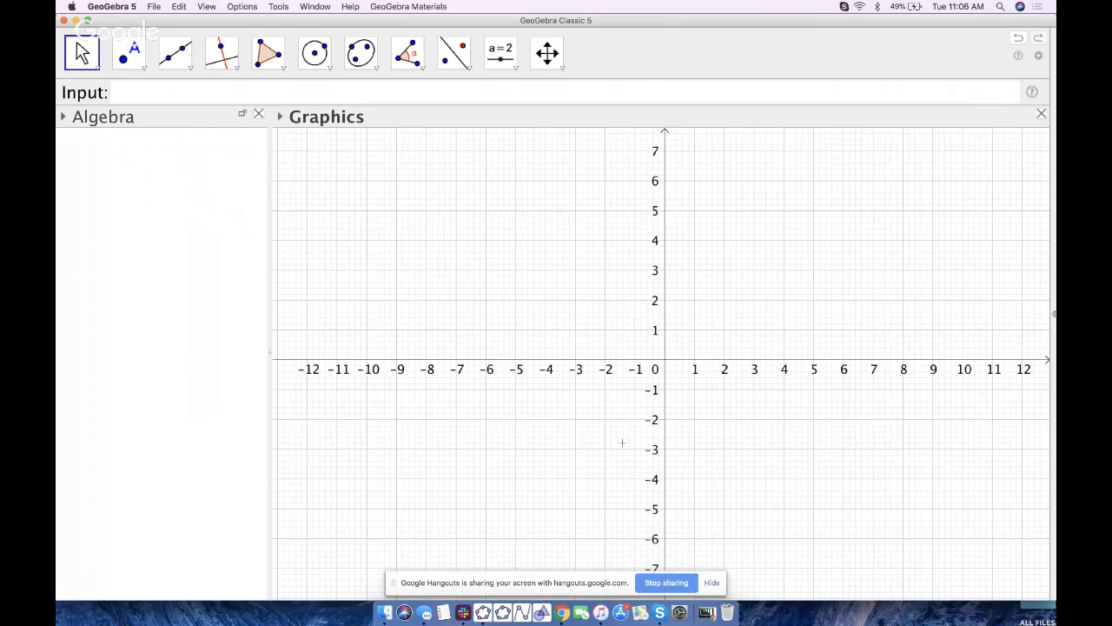
Step: Hide the coordinate axes in the Graphics view, keeping only the grid
drag(747, 399, 714, 412)
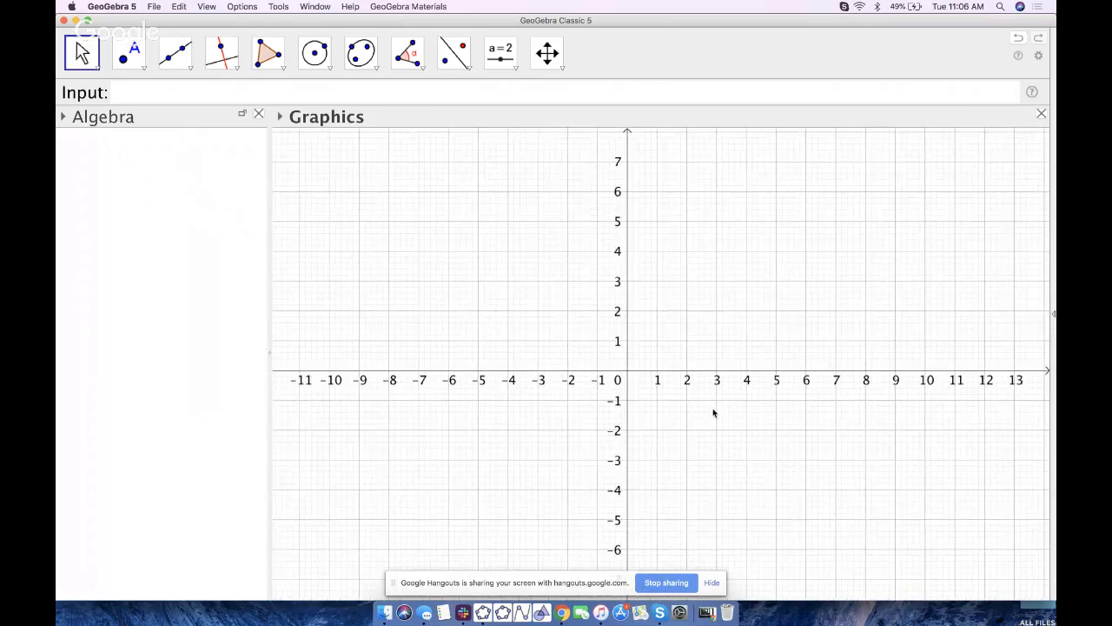
right_click(710, 252)
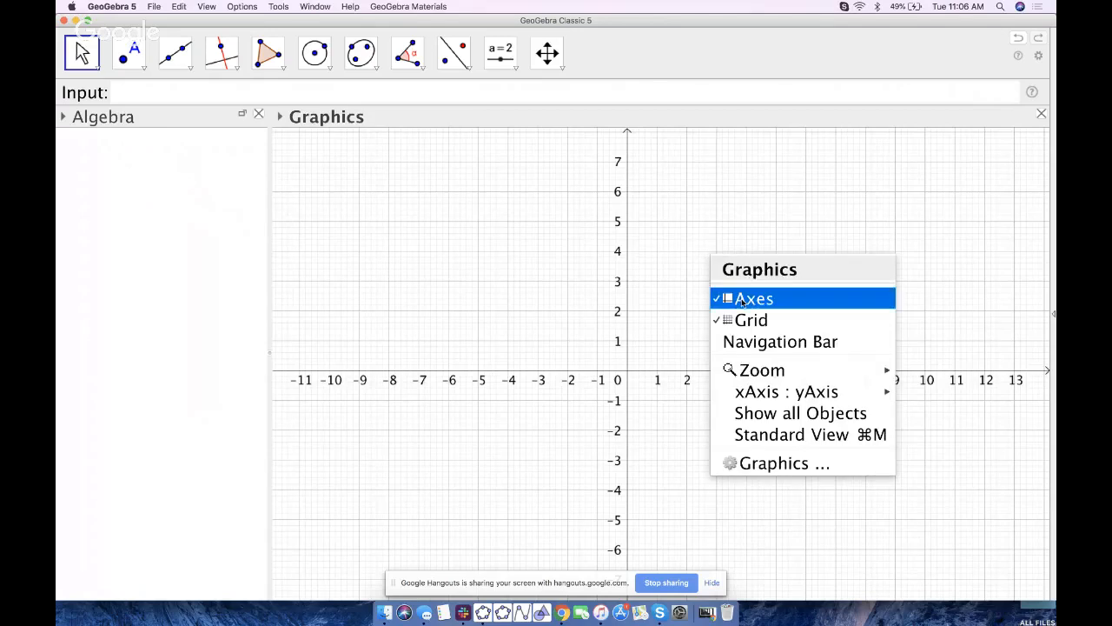
click(741, 299)
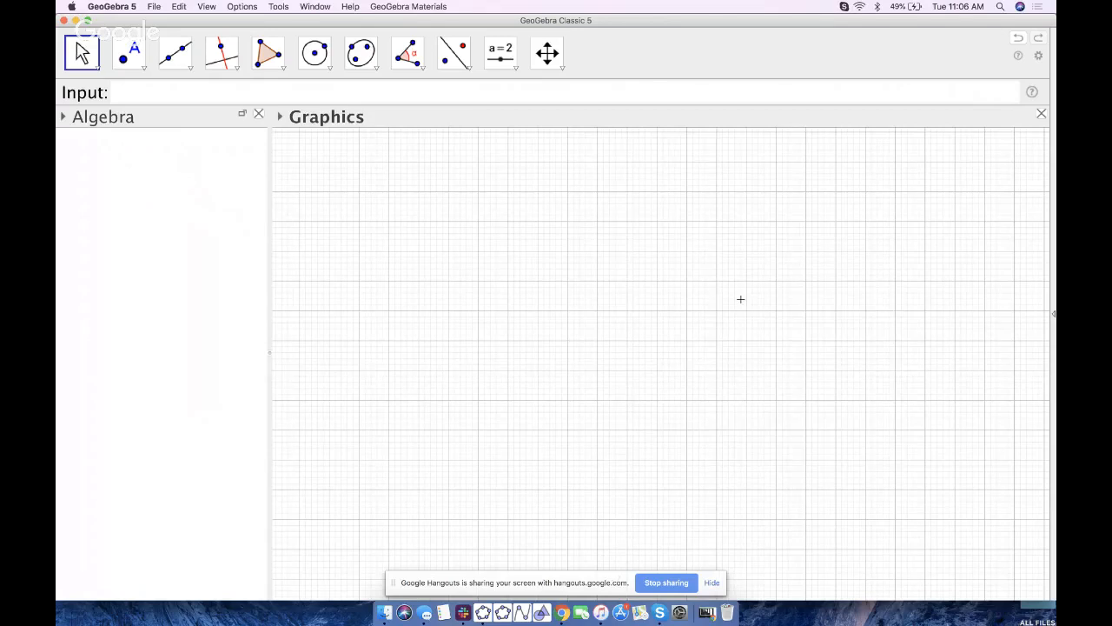
mouse_move(702, 230)
mouse_down()
mouse_move(708, 243)
mouse_move(699, 234)
mouse_up()
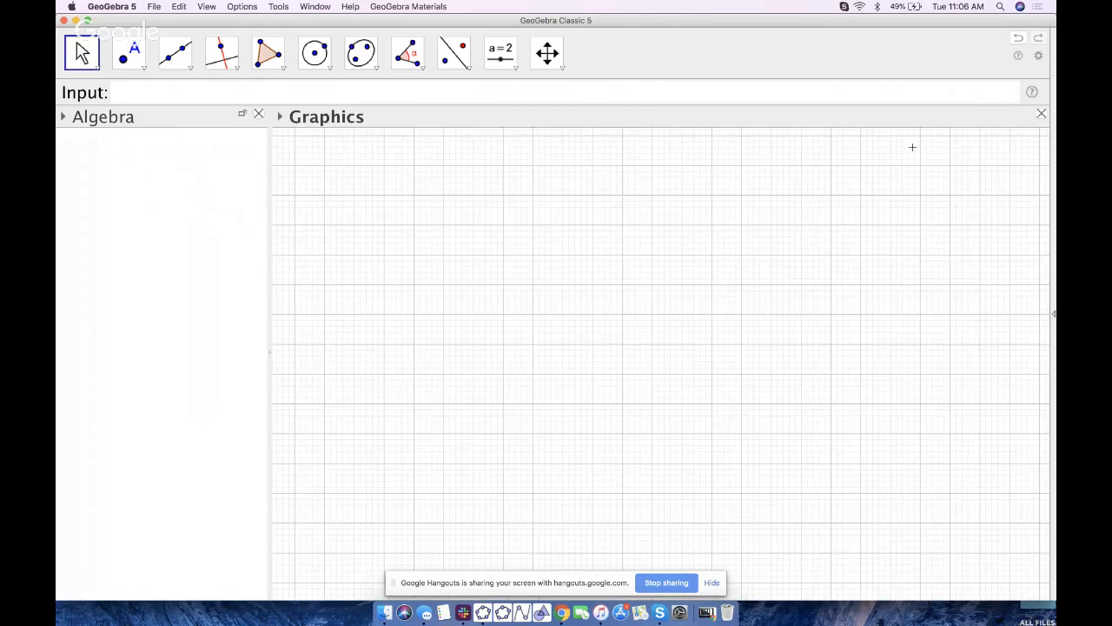
Step: Set the grid type to Major Gridlines in the Graphics preferences
right_click(434, 221)
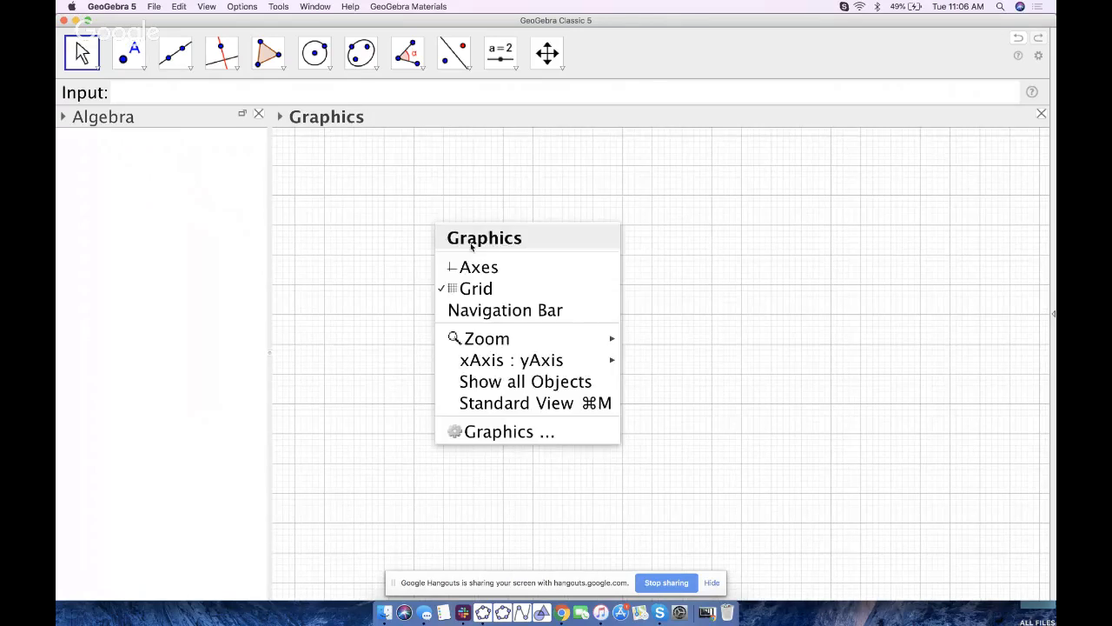
click(501, 427)
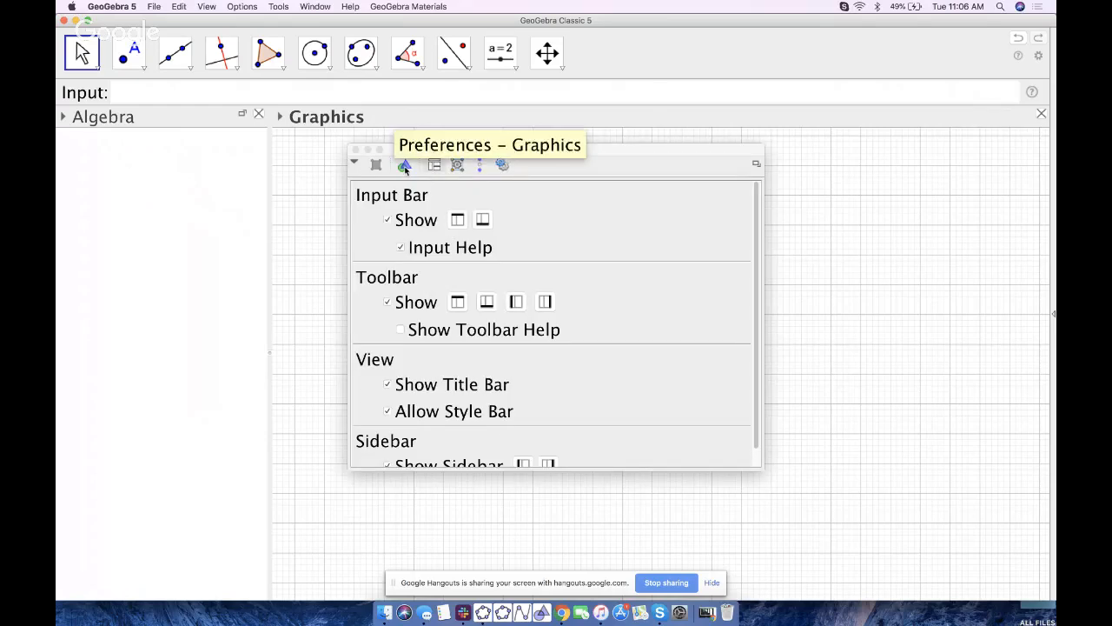
click(405, 166)
click(522, 189)
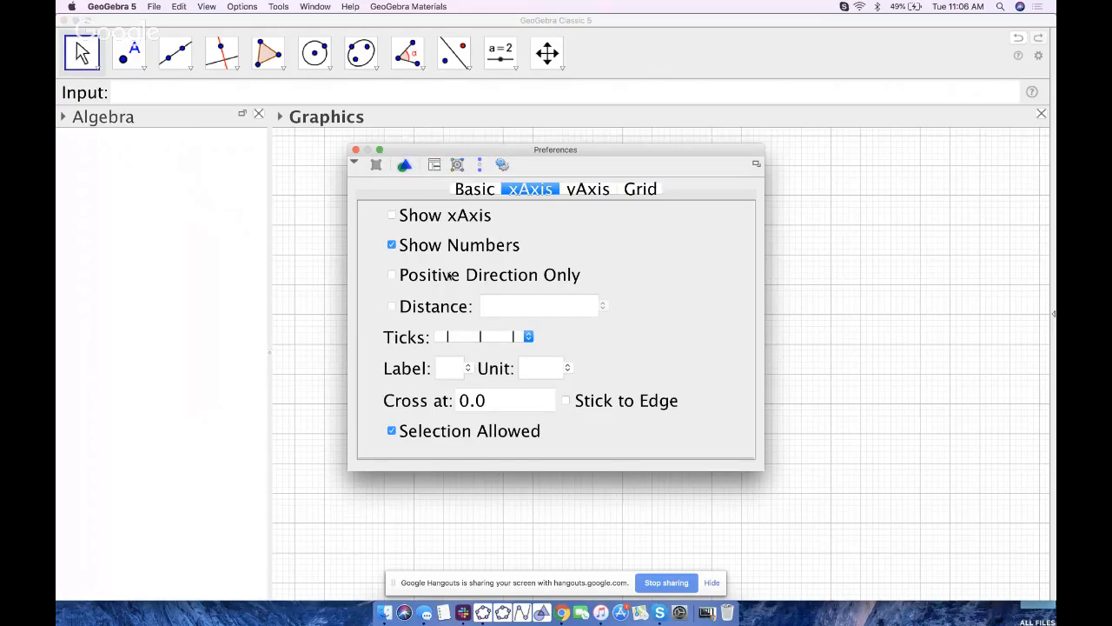
click(640, 189)
click(535, 266)
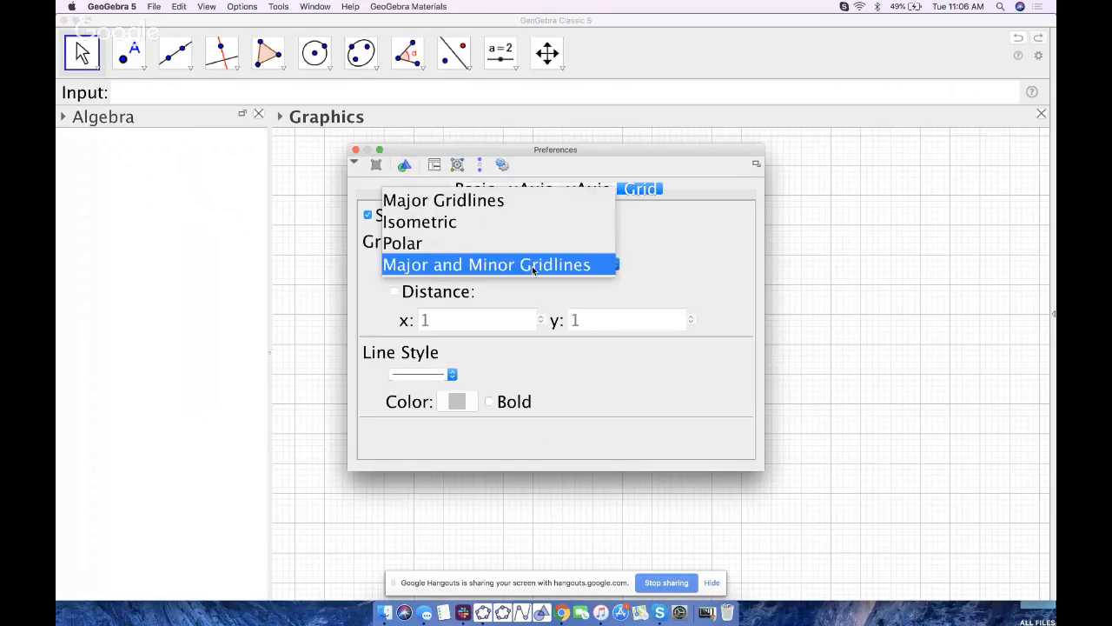
click(459, 205)
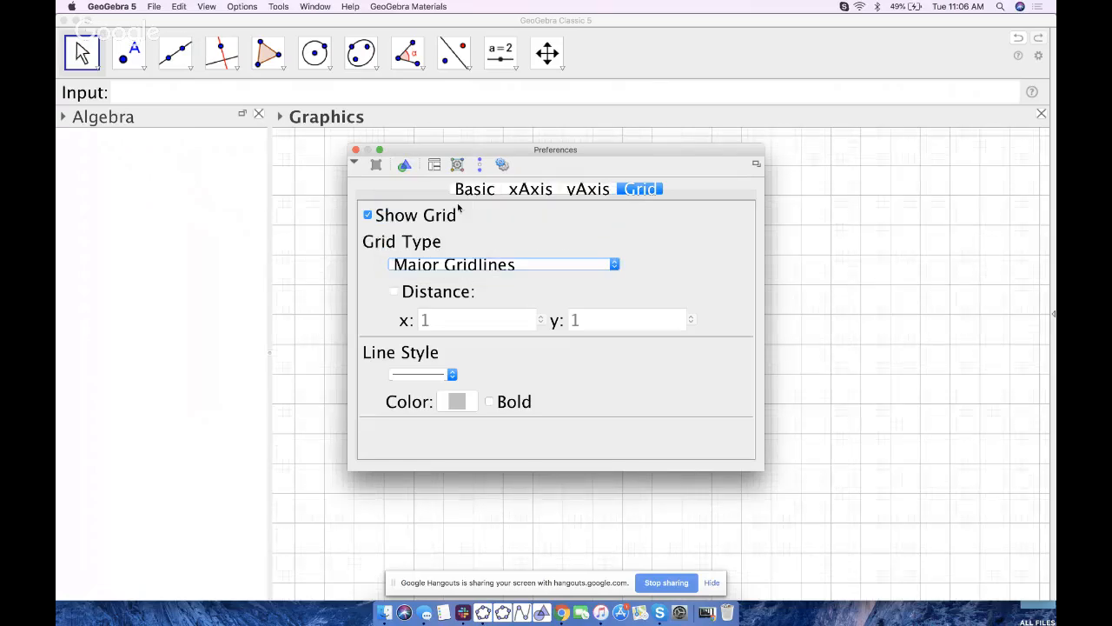
Step: Enable a fixed distance on both the xAxis and yAxis, with the yAxis distance at 1, and close the preferences
click(525, 190)
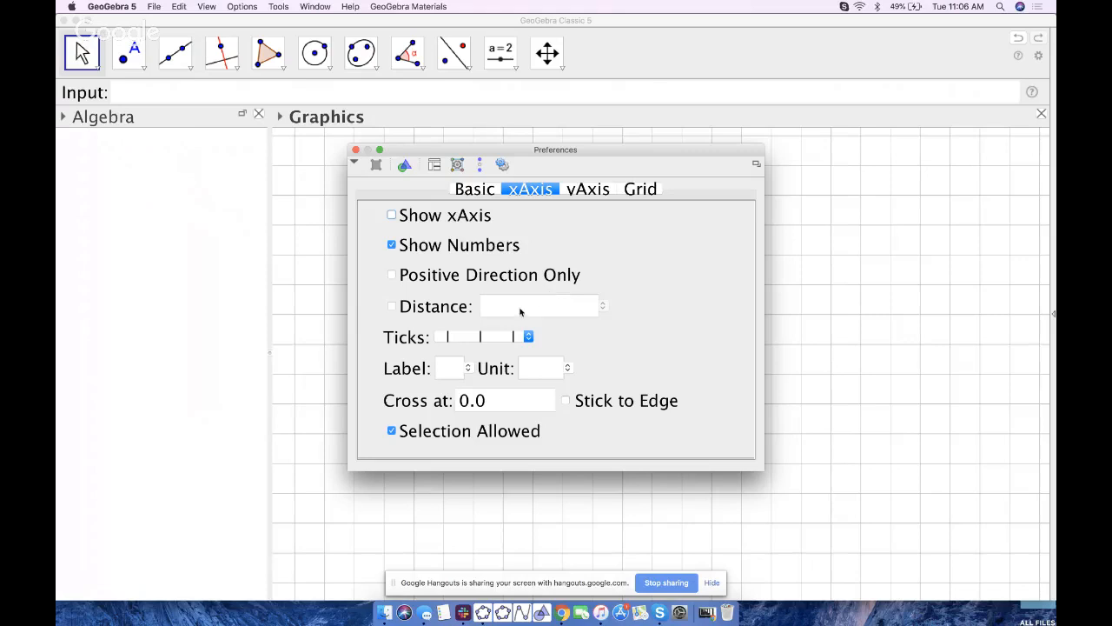
click(420, 309)
click(588, 190)
click(434, 308)
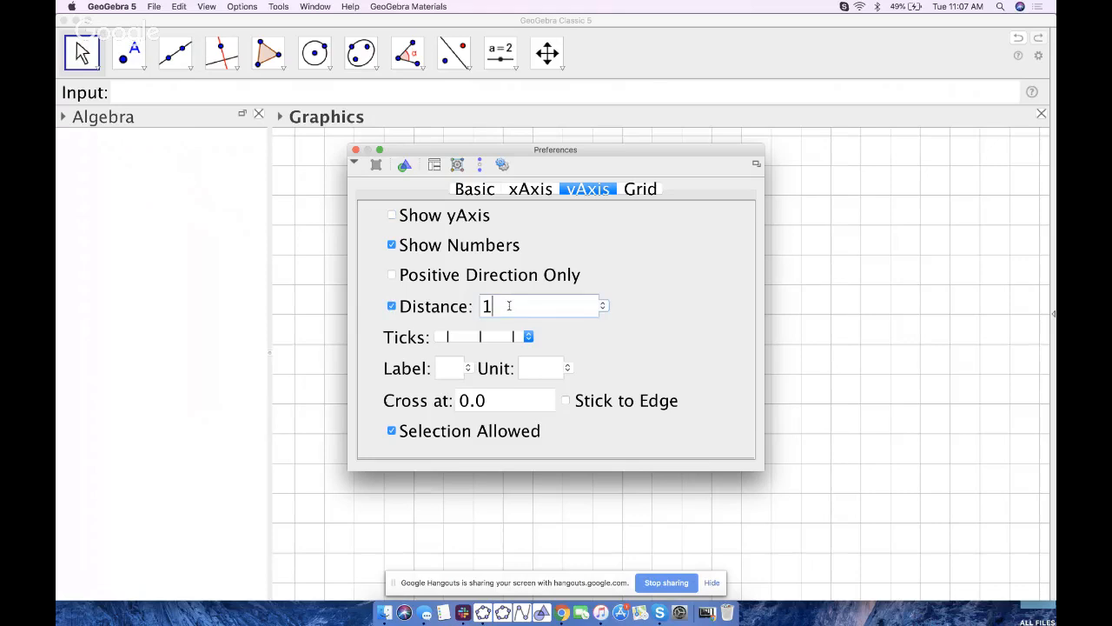
click(356, 151)
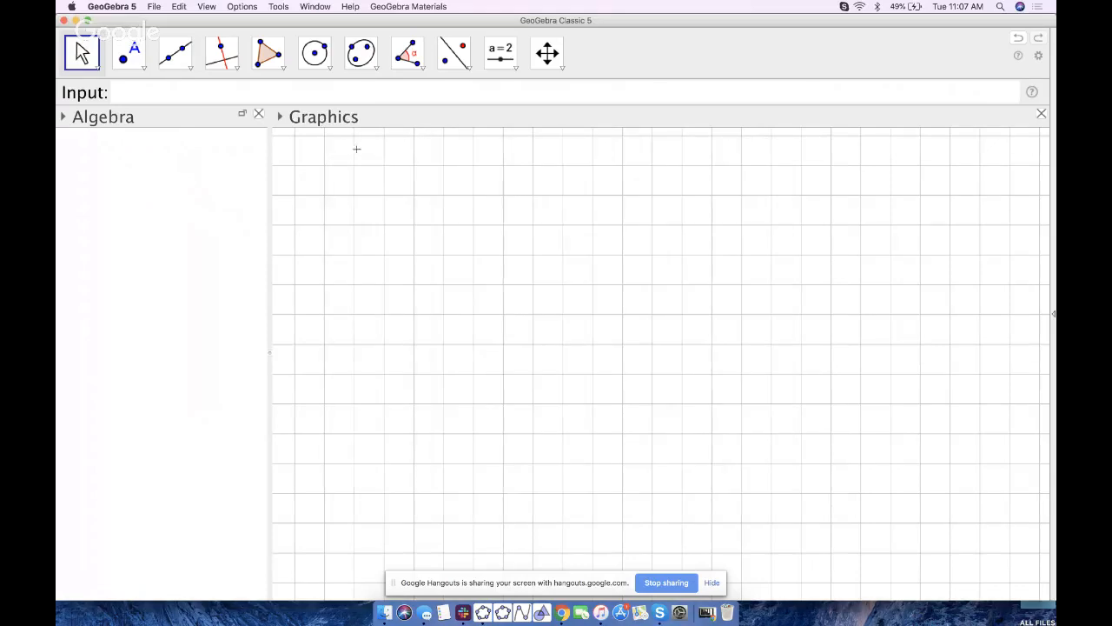
scroll(517, 325, up, 5)
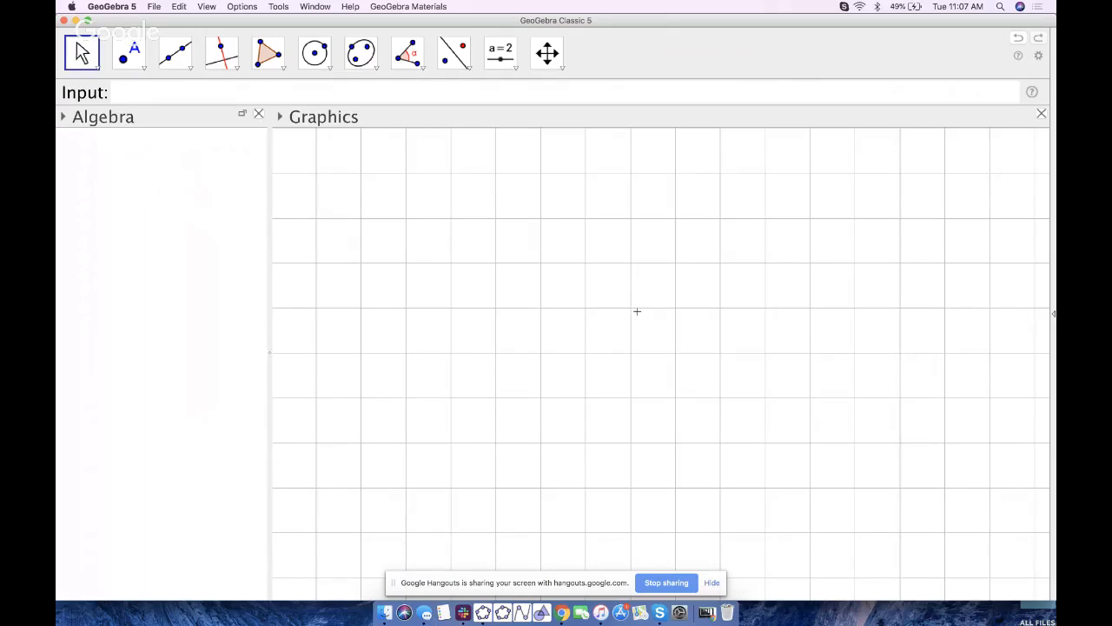
scroll(637, 312, down, 1)
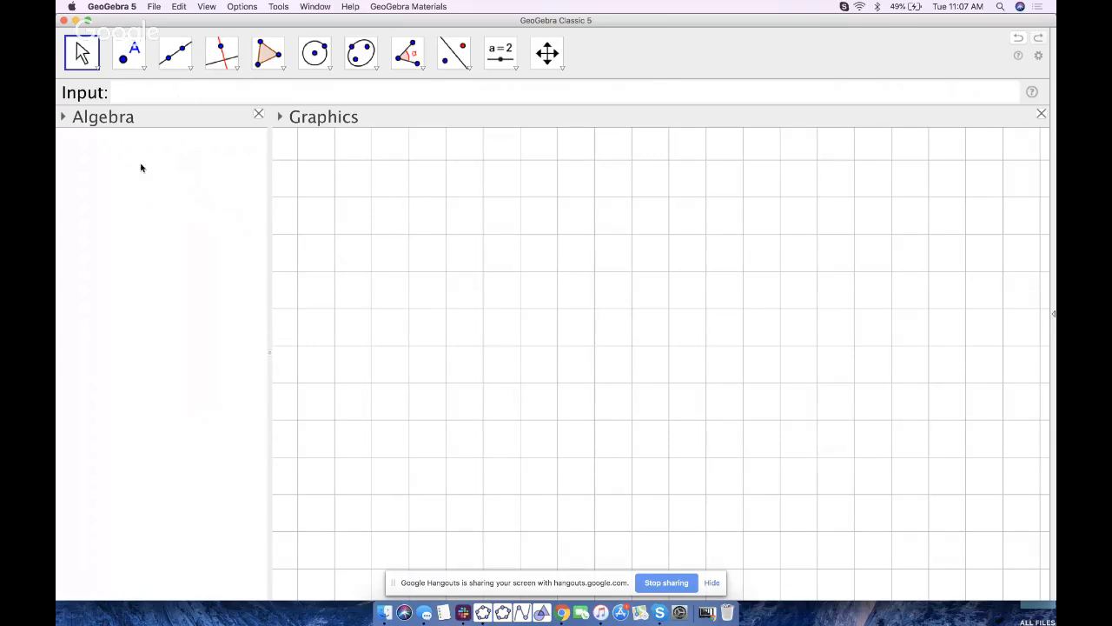
Step: Start defining nlist with the Sequence form that includes an increment, using i as both expression and variable
click(161, 93)
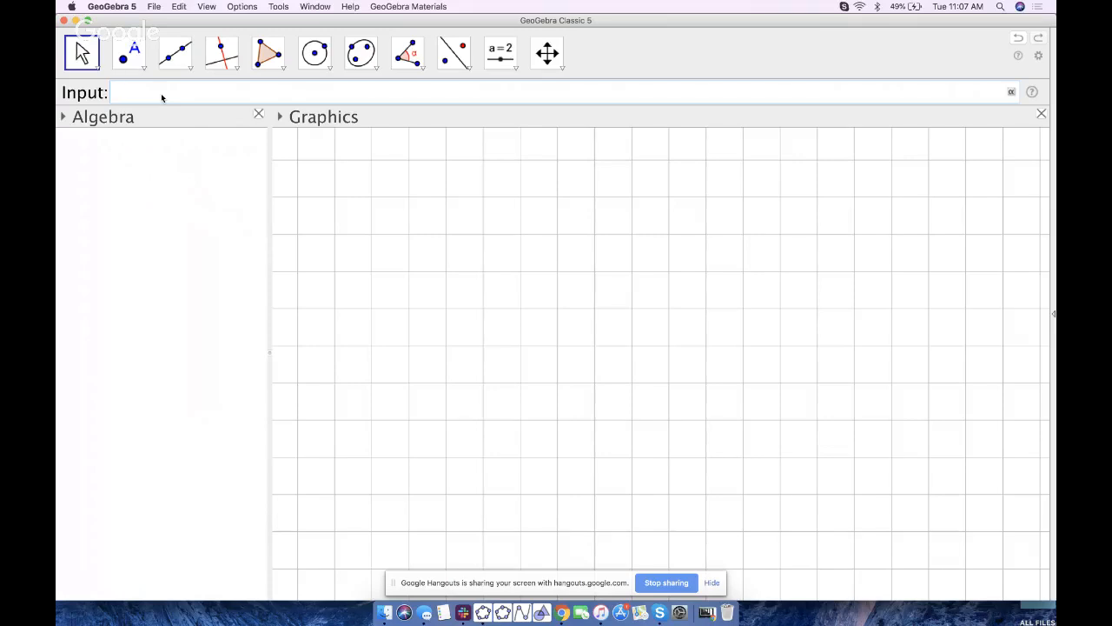
text(nlist=sequence)
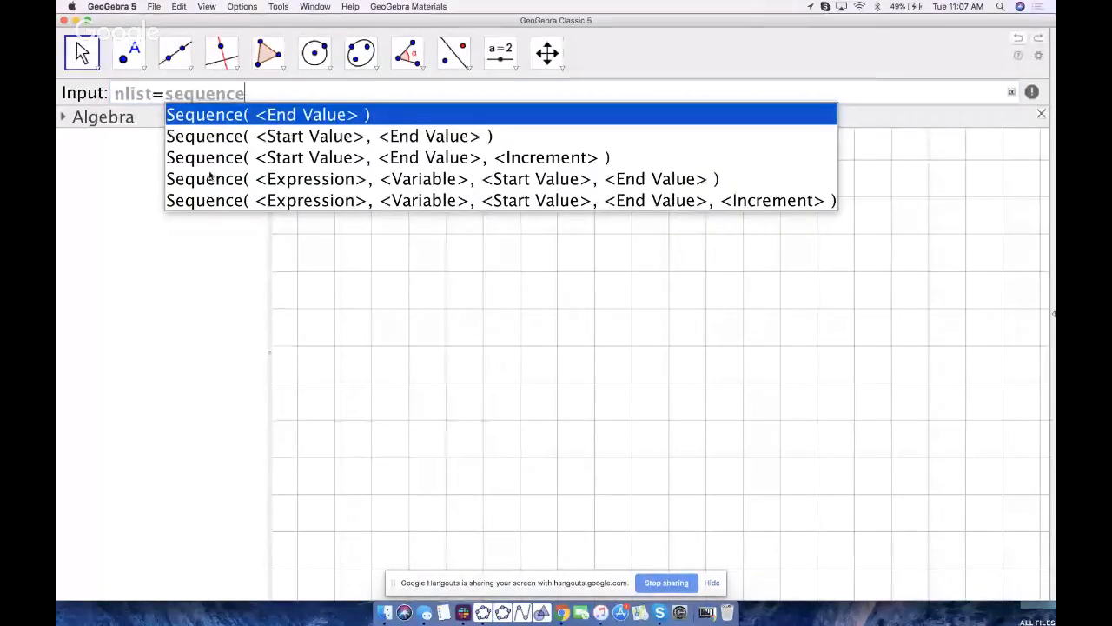
click(290, 197)
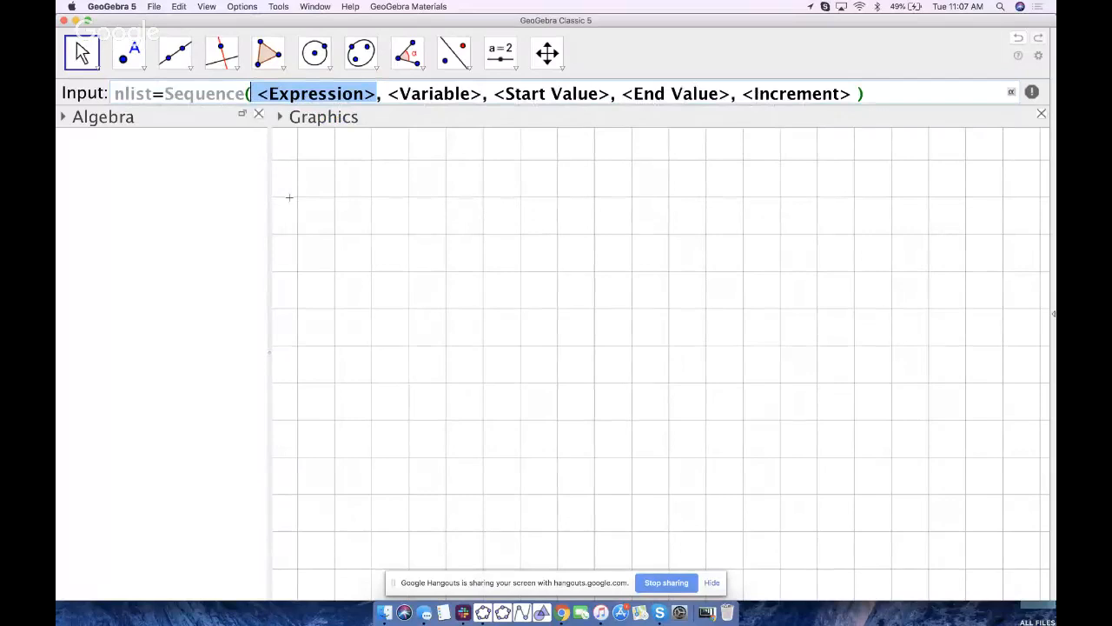
text(i)
key(Tab)
text(i)
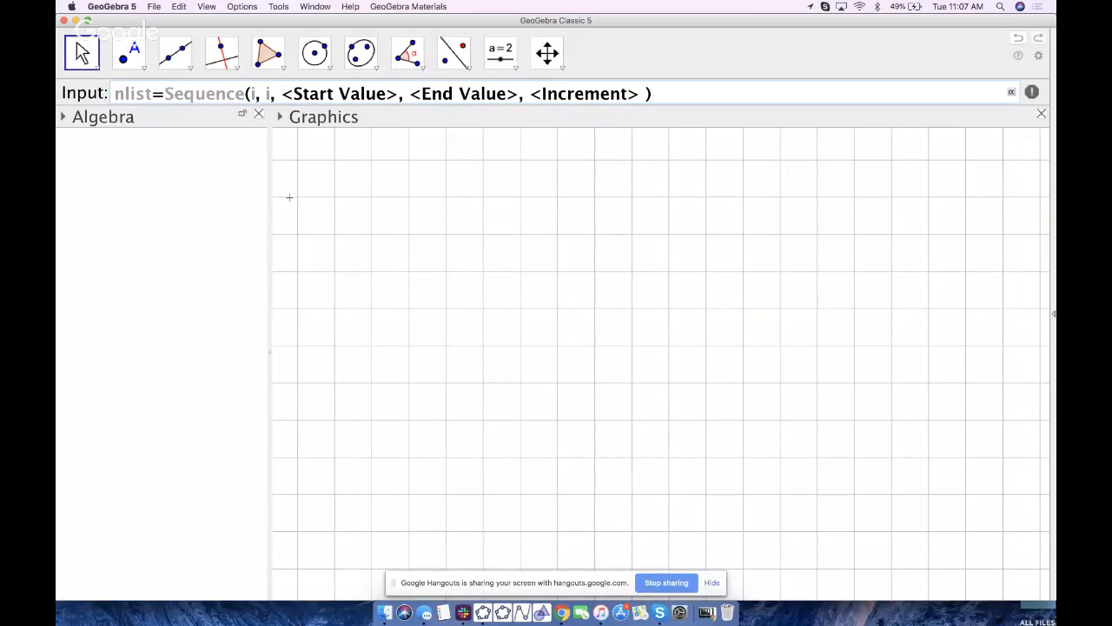
Step: Complete the nlist sequence with start value -10, end value 10 and increment 1, and widen the Algebra view
key(Left)
key(Left)
key(Left)
key(Left)
key(Right)
key(Right)
key(Right)
key(Right)
key(Right)
text(-10)
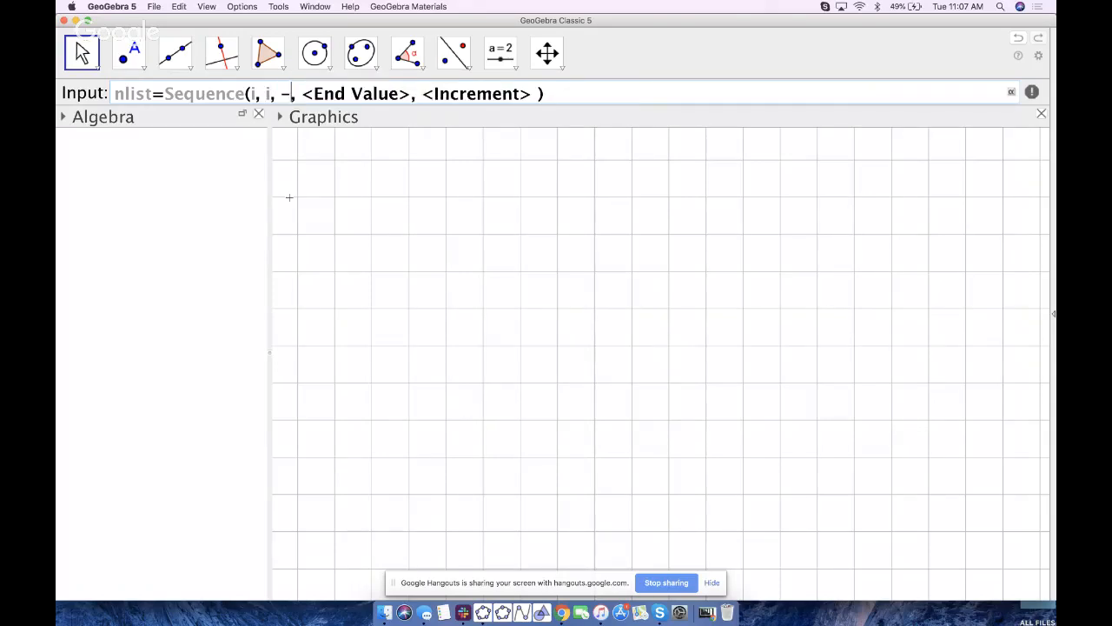
key(Right)
text(10)
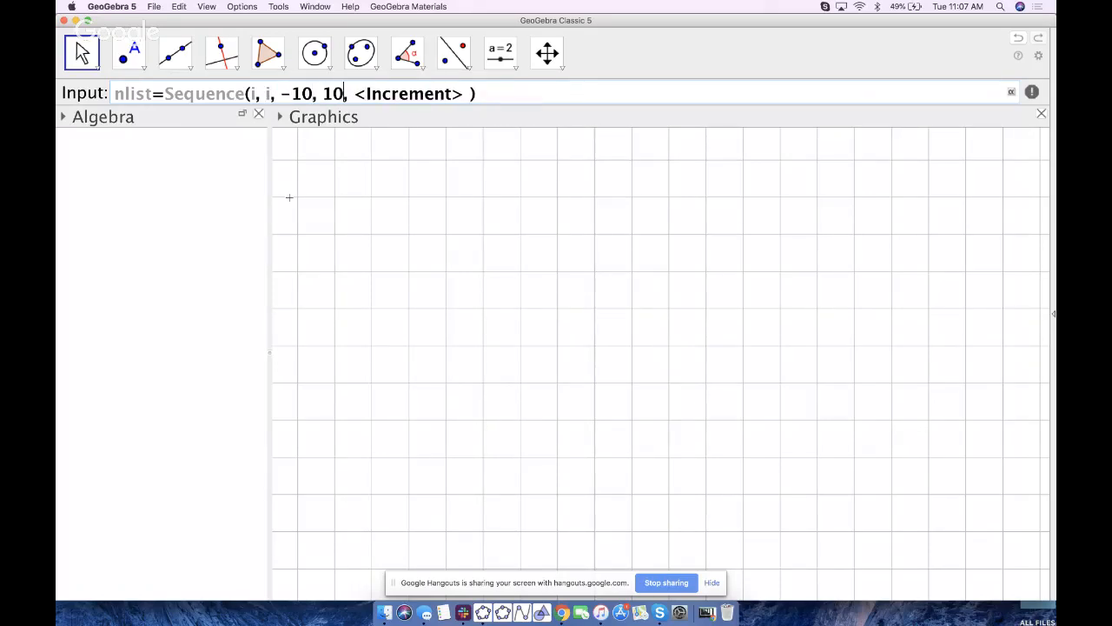
key(Right)
text(1)
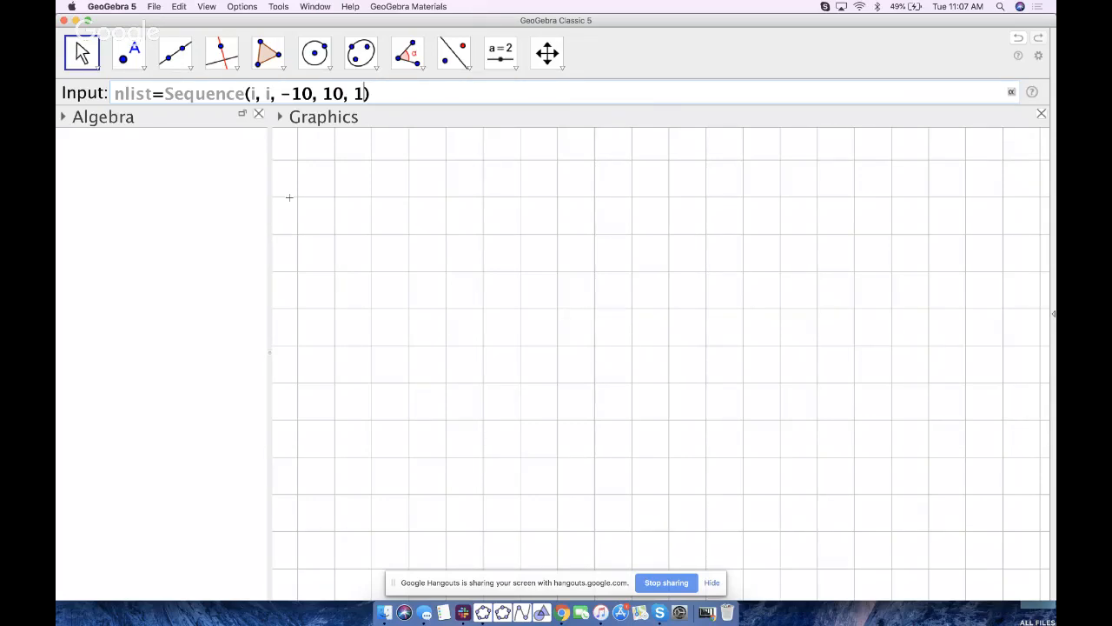
key(Return)
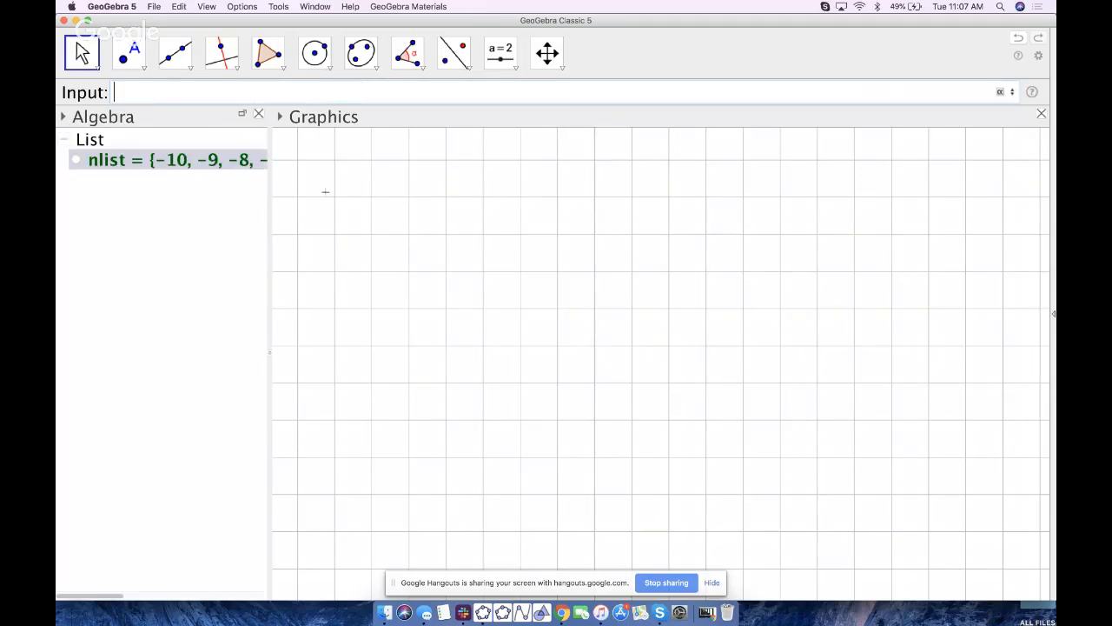
drag(268, 214, 745, 225)
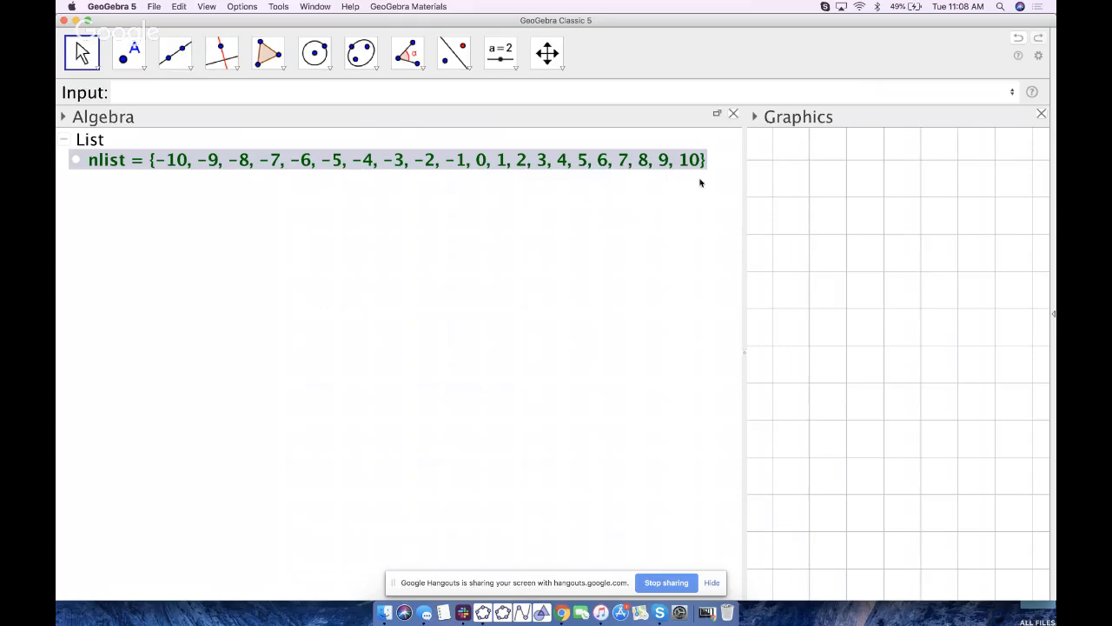
drag(745, 186, 418, 208)
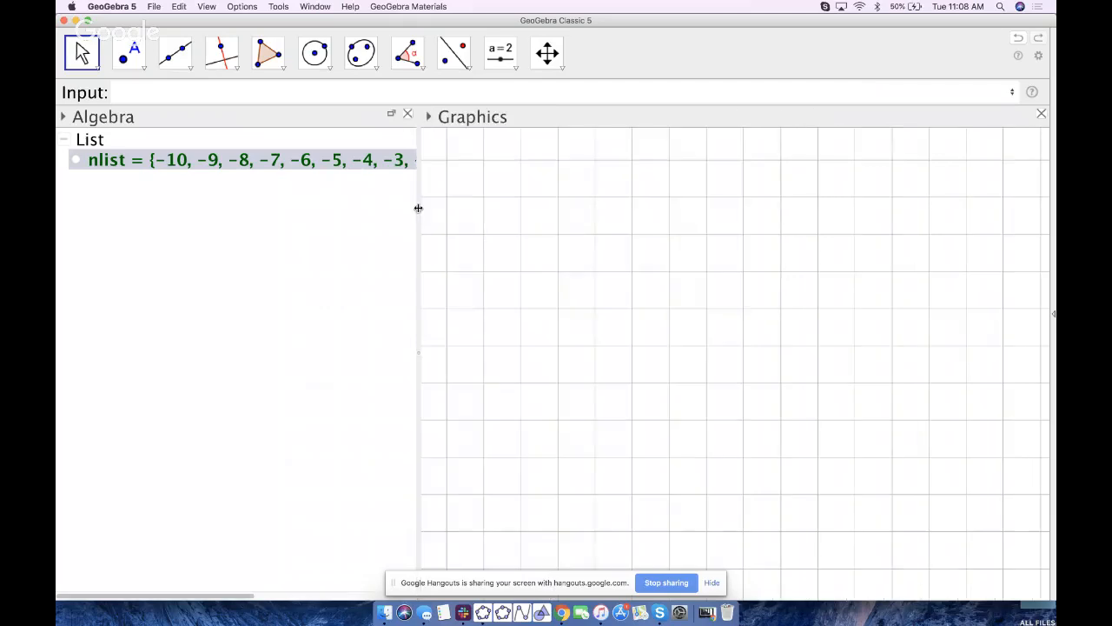
click(128, 94)
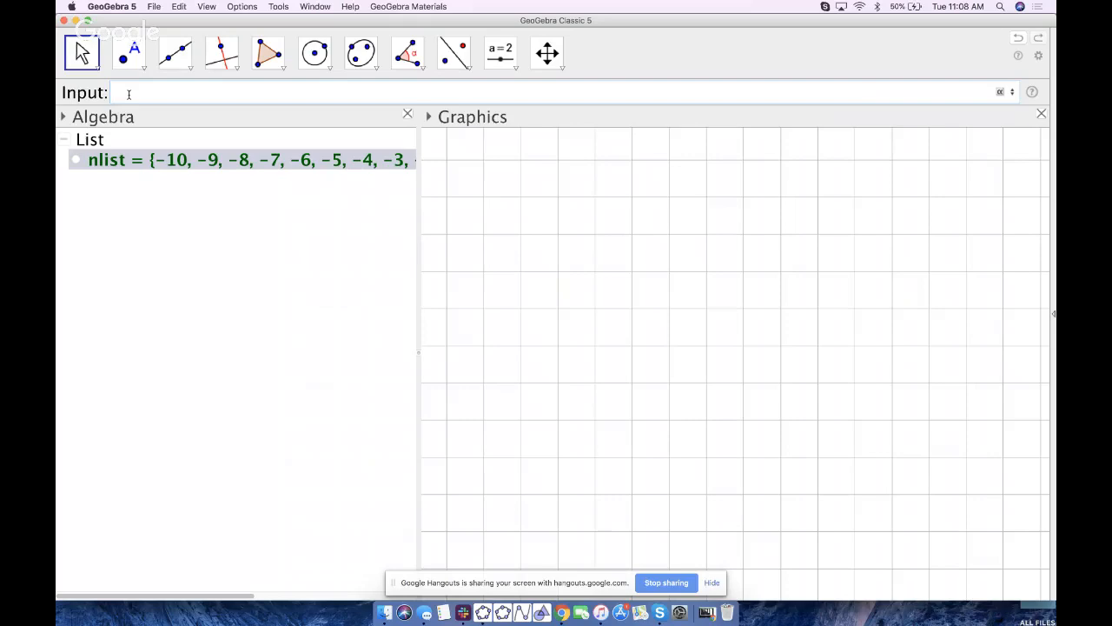
text({-10, -9)
key(BackSpace)
key(BackSpace)
key(BackSpace)
key(BackSpace)
key(BackSpace)
key(BackSpace)
key(BackSpace)
key(BackSpace)
key(BackSpace)
Step: Start defining dleft with the increment form of Sequence, using i as both expression and variable
text(dl)
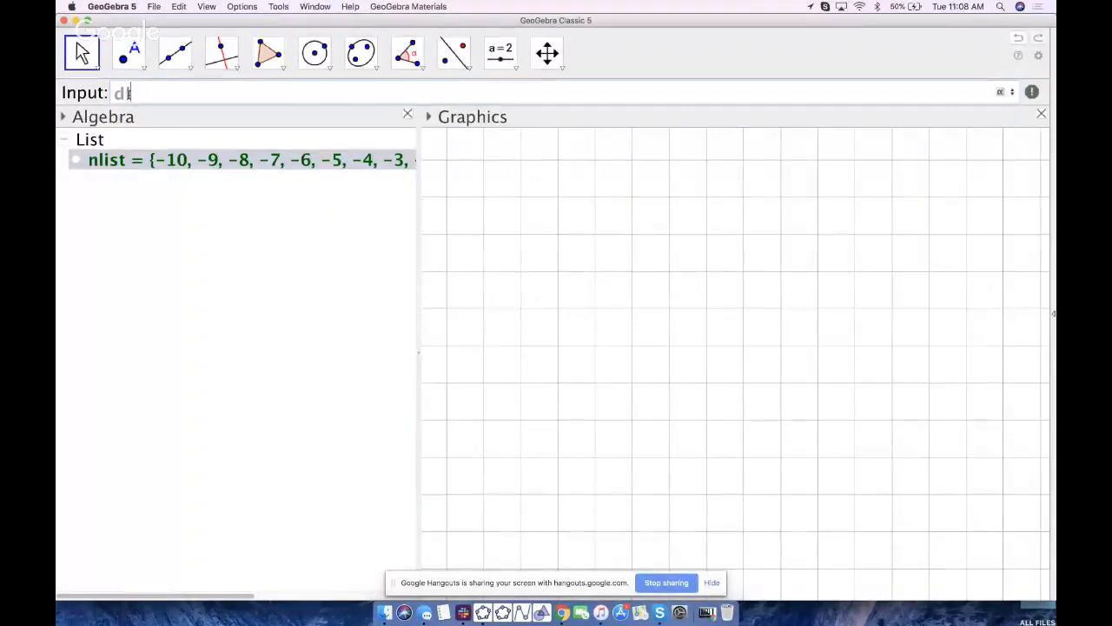
text(eft=sequence)
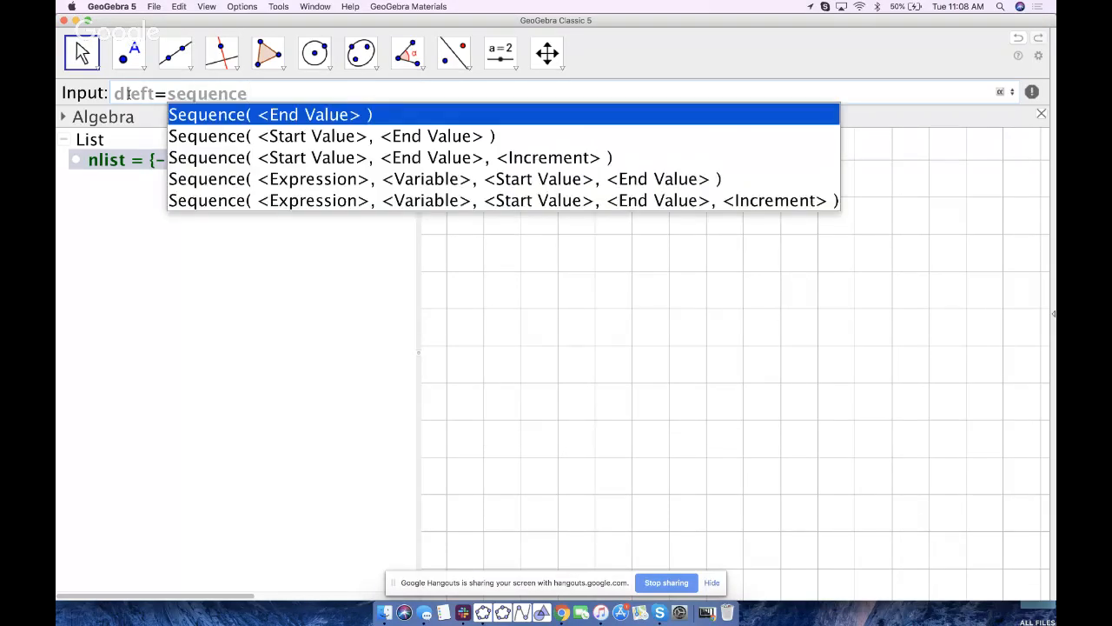
key(Down)
key(Down)
key(Down)
key(Down)
key(Return)
text(i)
key(Tab)
text(i)
key(Tab)
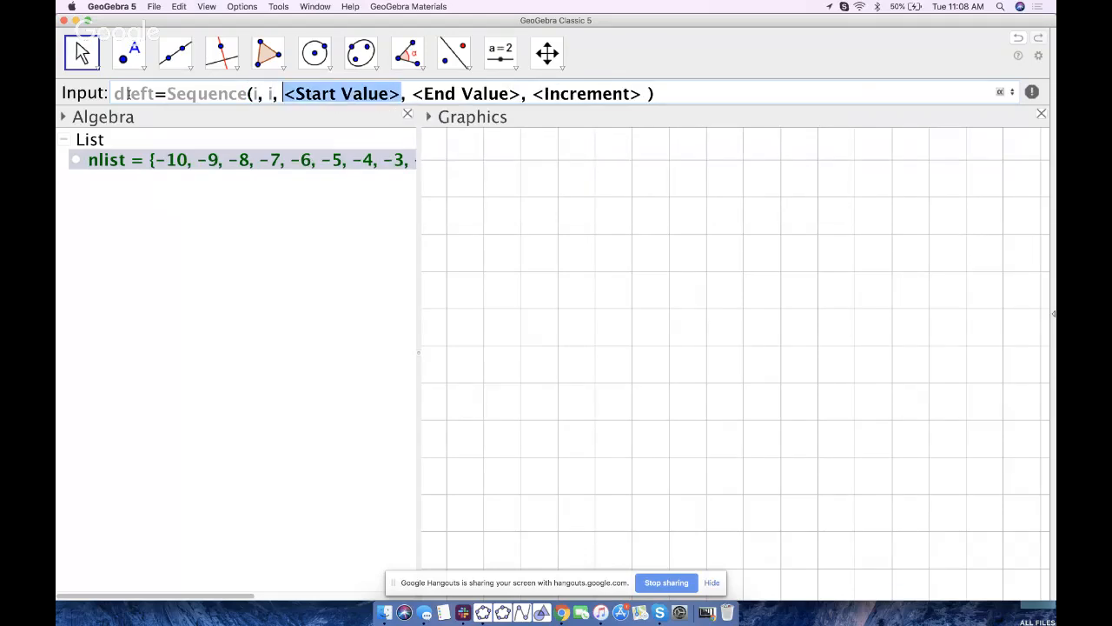
Step: Complete the dleft sequence from -10 to -1 with increment 1, and widen the Algebra view to fit it
text(-10)
key(Tab)
text(-1)
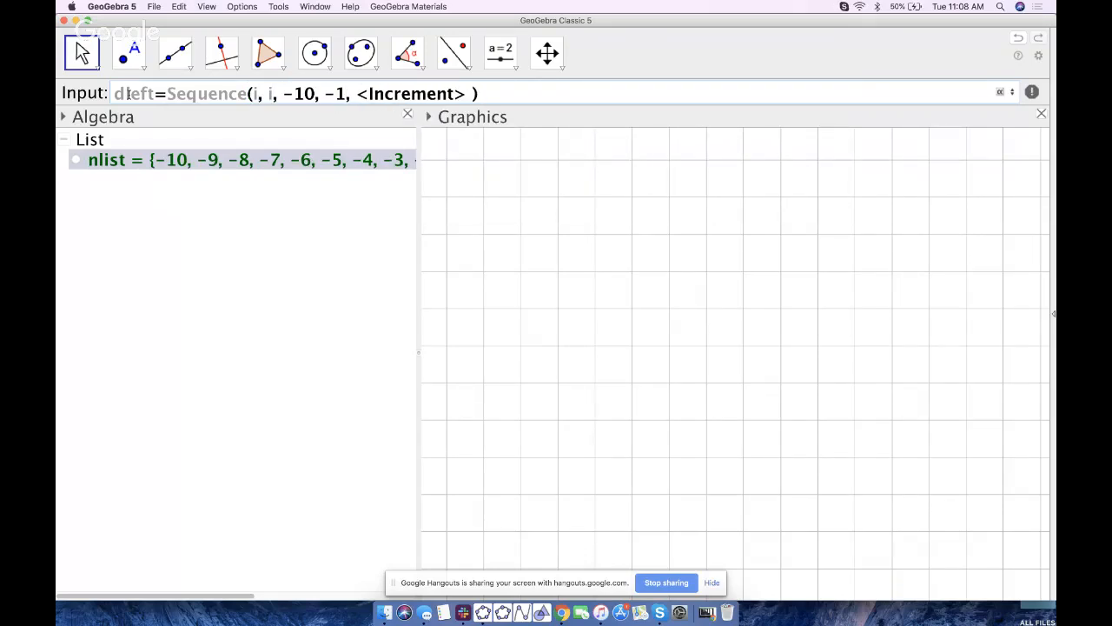
key(Tab)
text(1)
key(Right)
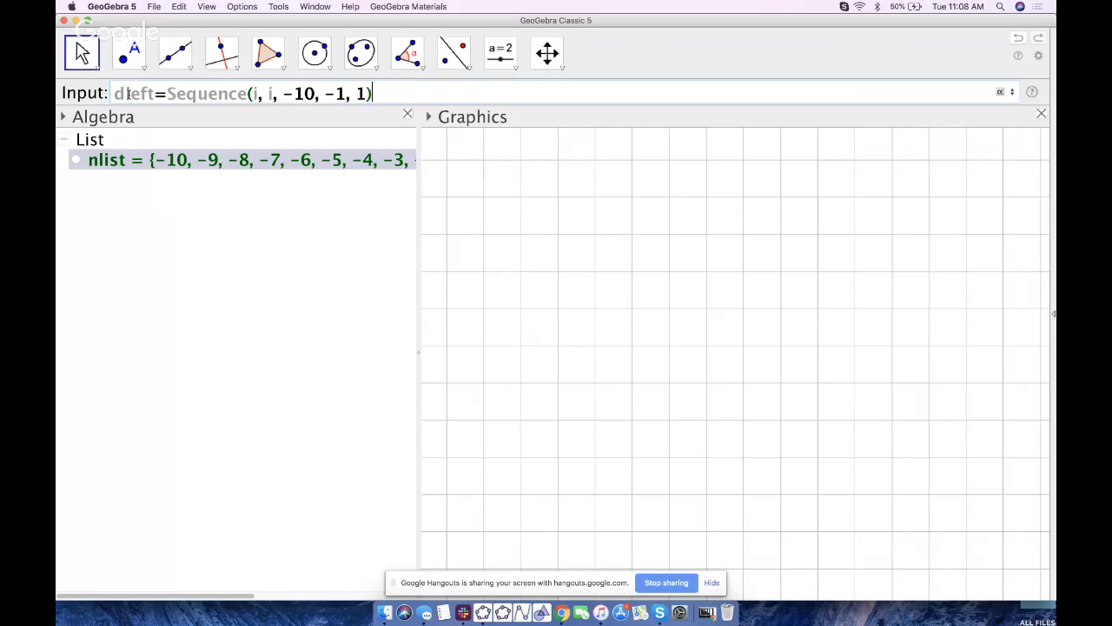
key(Return)
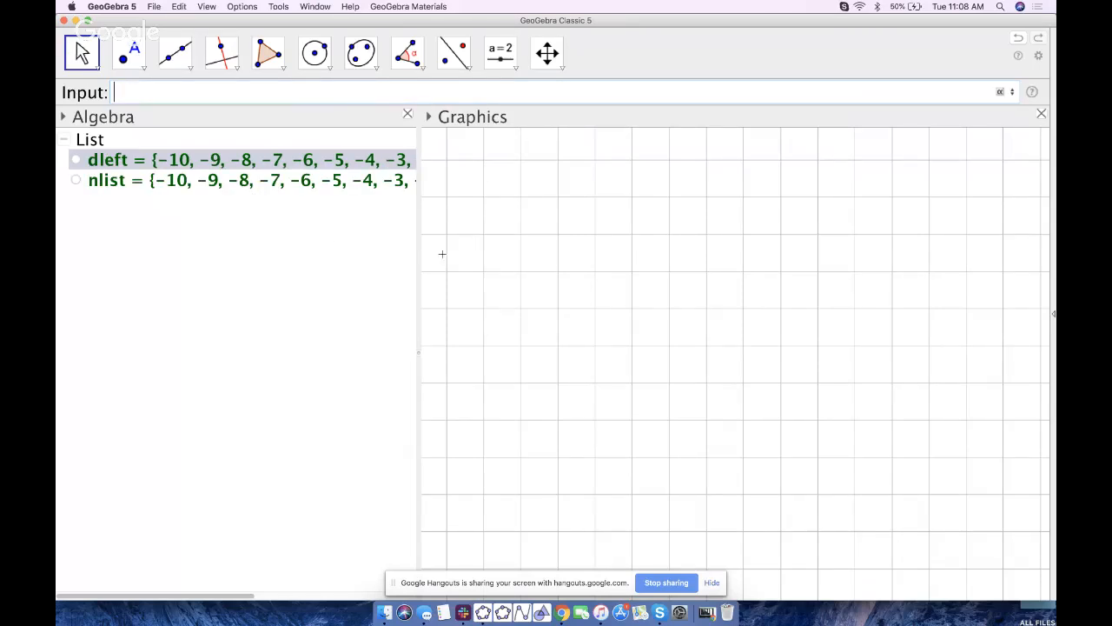
drag(423, 248, 584, 248)
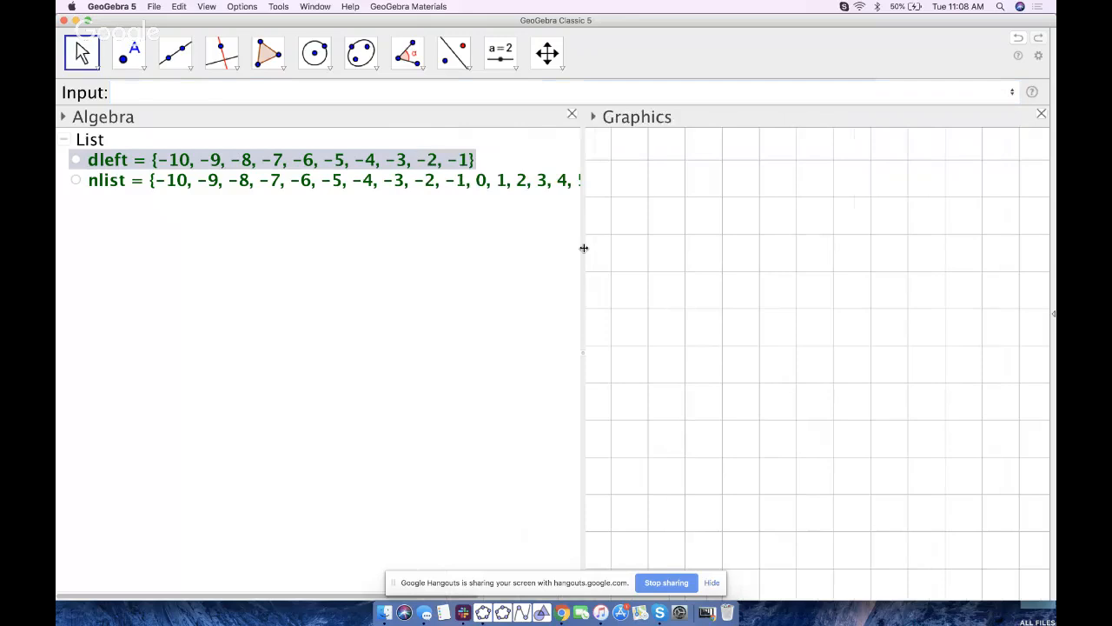
Step: Start defining dright with the increment form of Sequence, using i as both expression and variable
click(221, 89)
text(dright)
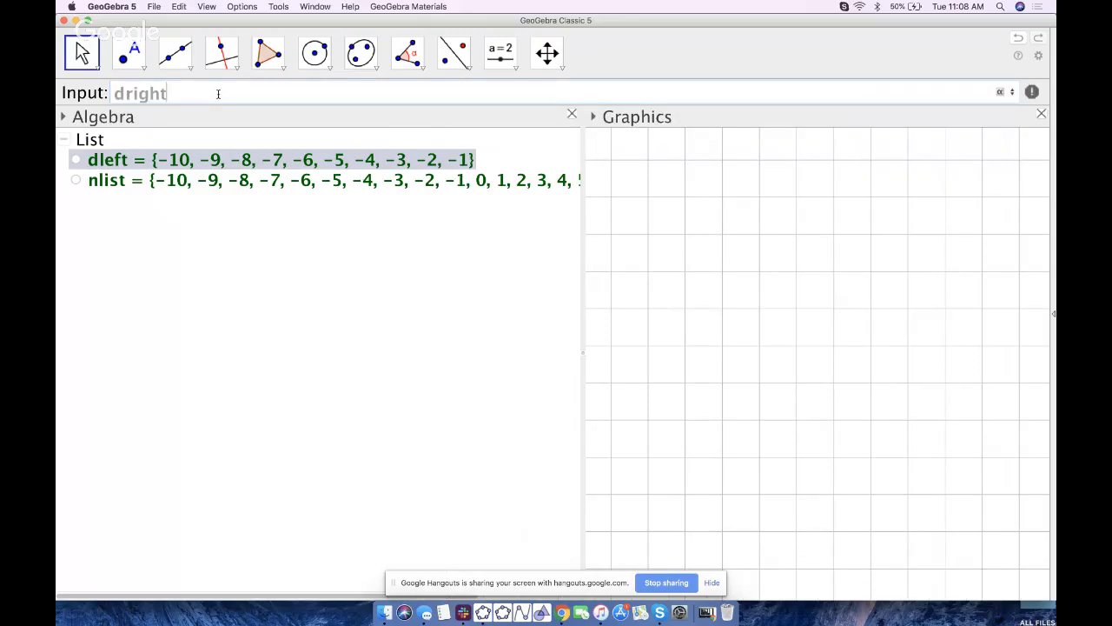
text(=sequence)
key(Down)
key(Down)
key(Down)
key(Down)
key(Return)
text(i)
key(Tab)
text(i)
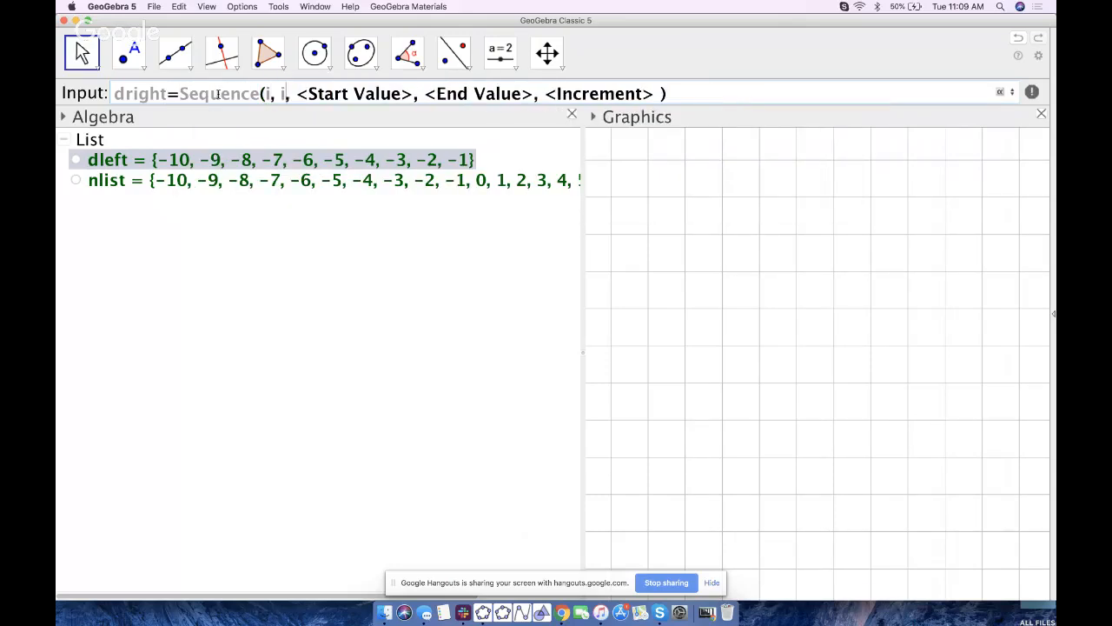
Step: Complete the dright sequence with start value 1, end value 10 and increment 1, and create the list
key(Left)
key(Left)
key(Left)
key(Left)
key(Right)
key(Right)
key(Right)
key(Right)
key(Right)
key(Right)
text(-1)
key(BackSpace)
key(BackSpace)
text(1)
key(Right)
key(Right)
text(10)
key(Right)
key(Right)
text(1)
key(Return)
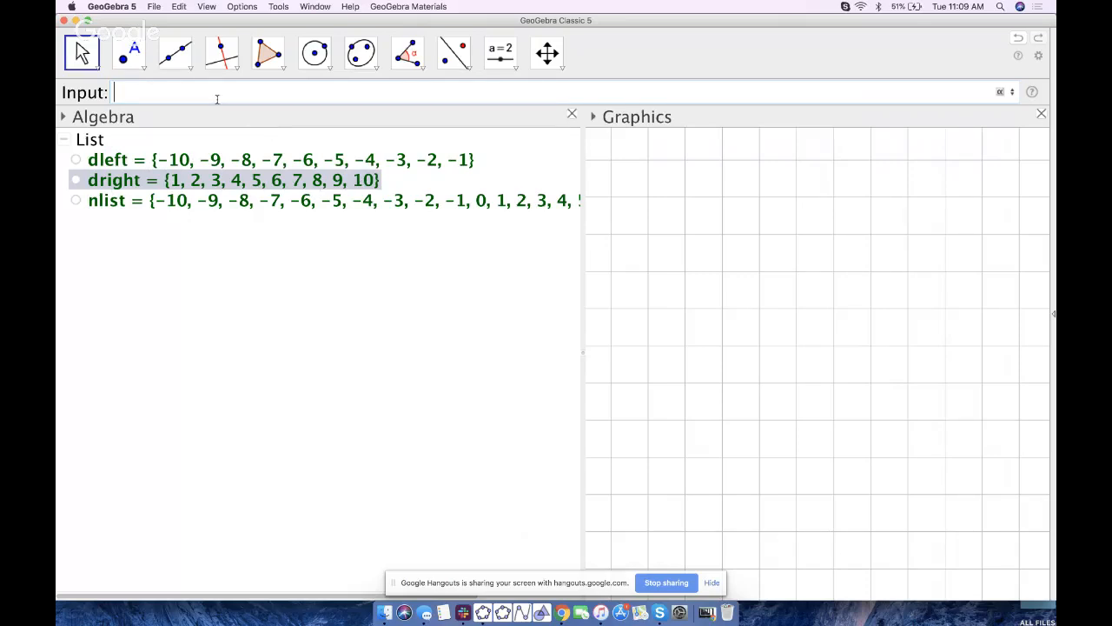
Step: Define the list dlist as the Union of dleft and dright, and widen the Algebra view to show more of it
text(dlist=union)
key(Return)
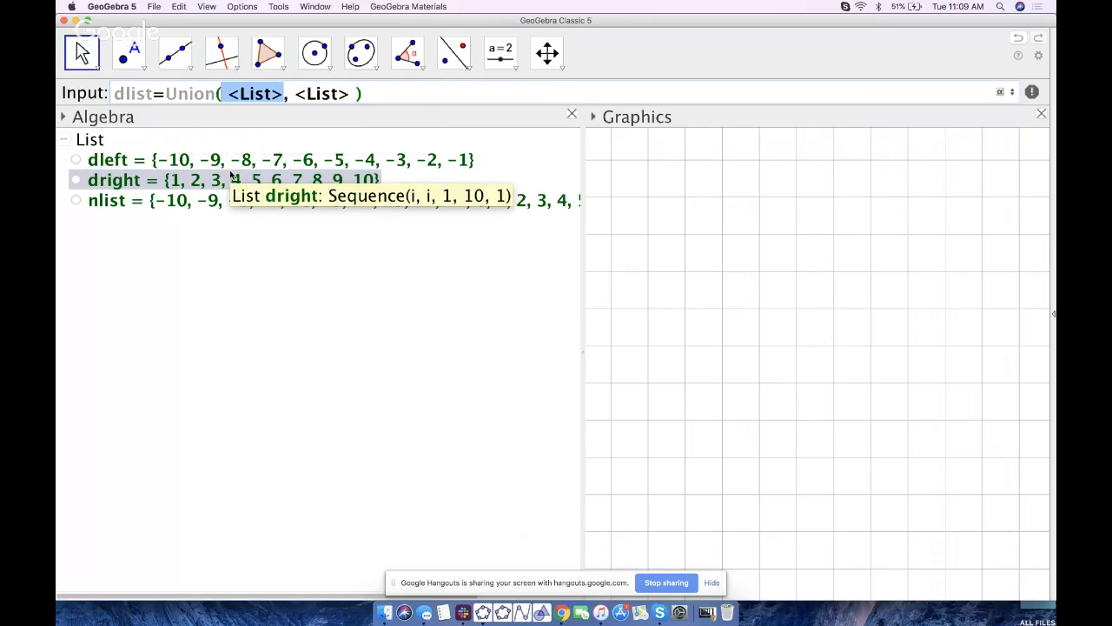
text(de)
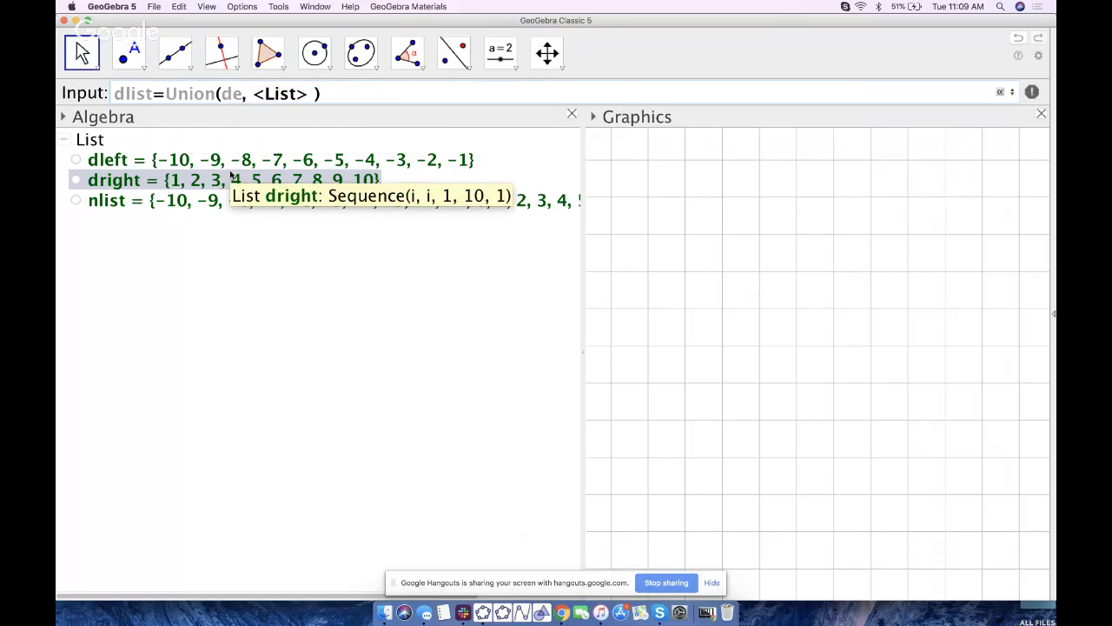
key(BackSpace)
text(left)
key(Tab)
text(d)
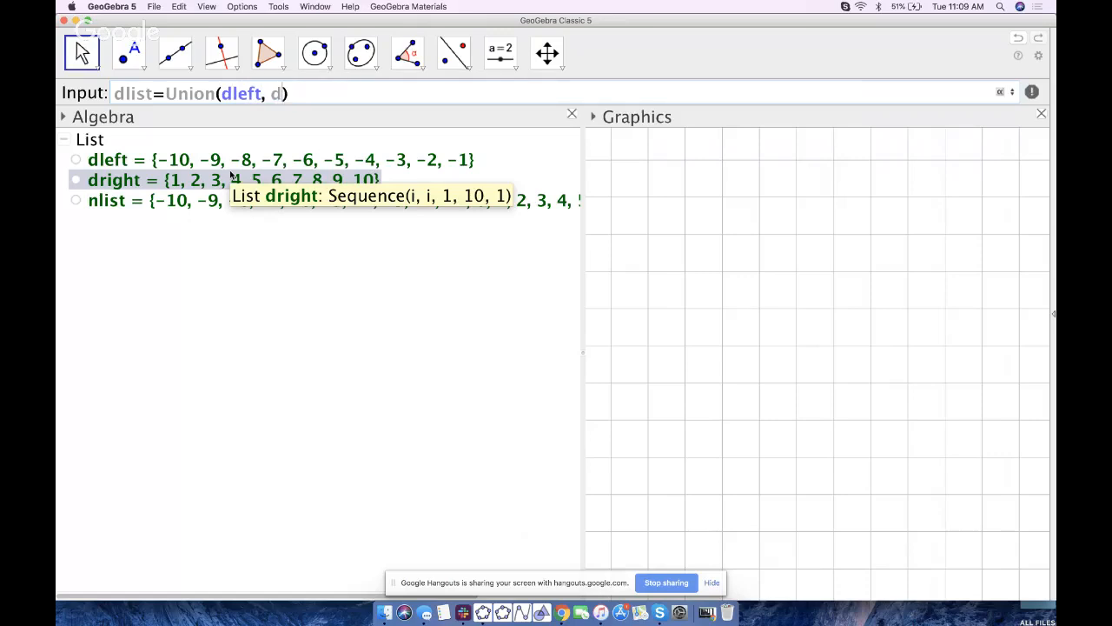
text(ir)
key(BackSpace)
key(BackSpace)
text(right)
key(Return)
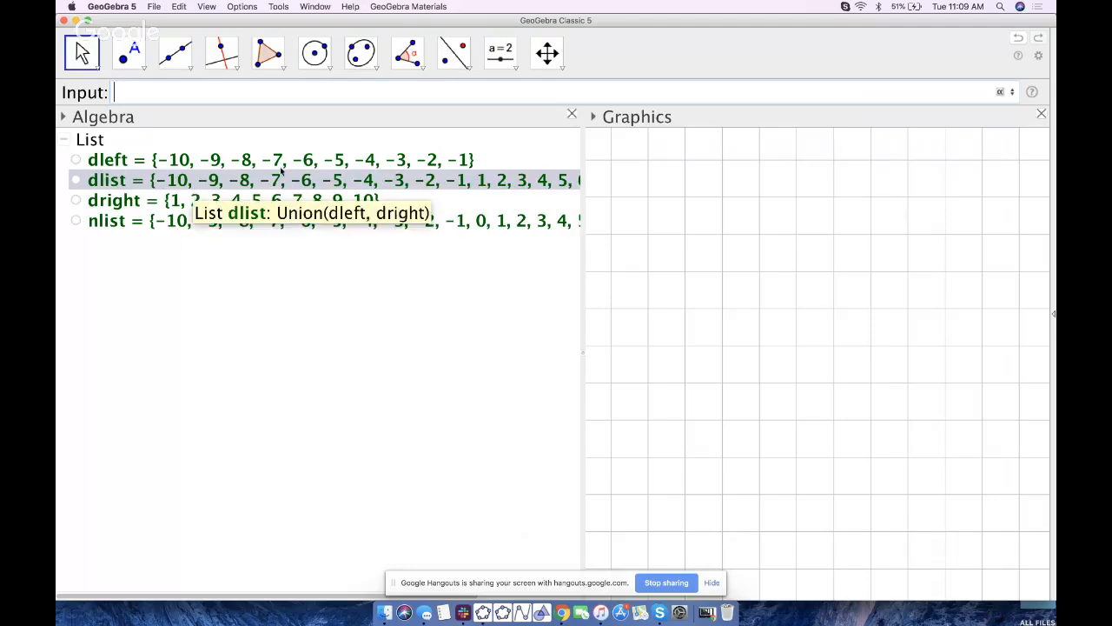
drag(583, 144, 654, 146)
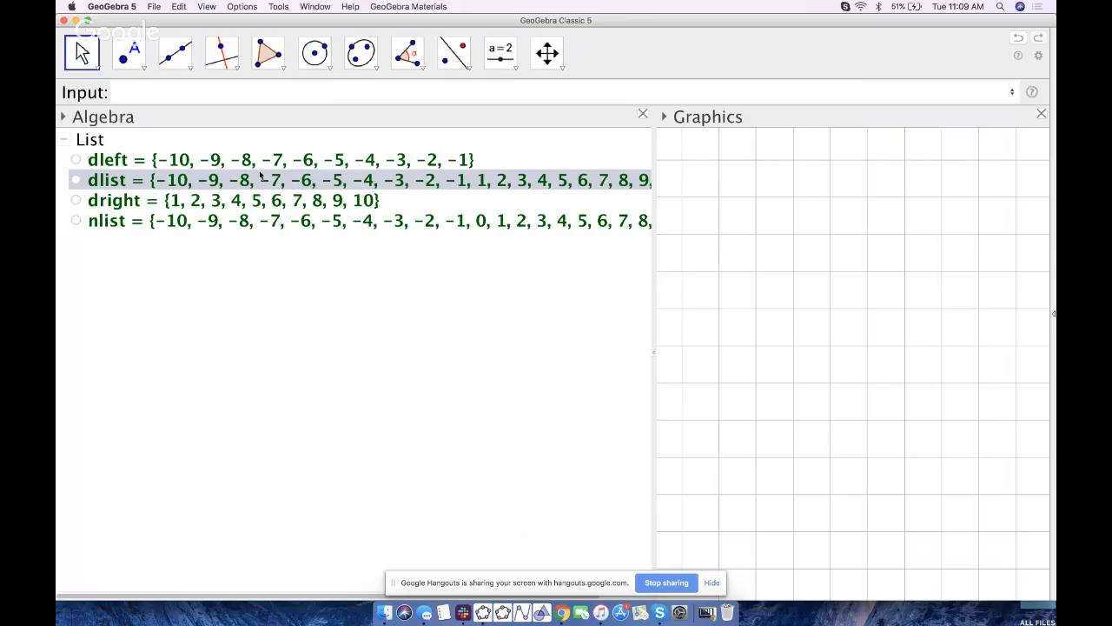
mouse_move(260, 175)
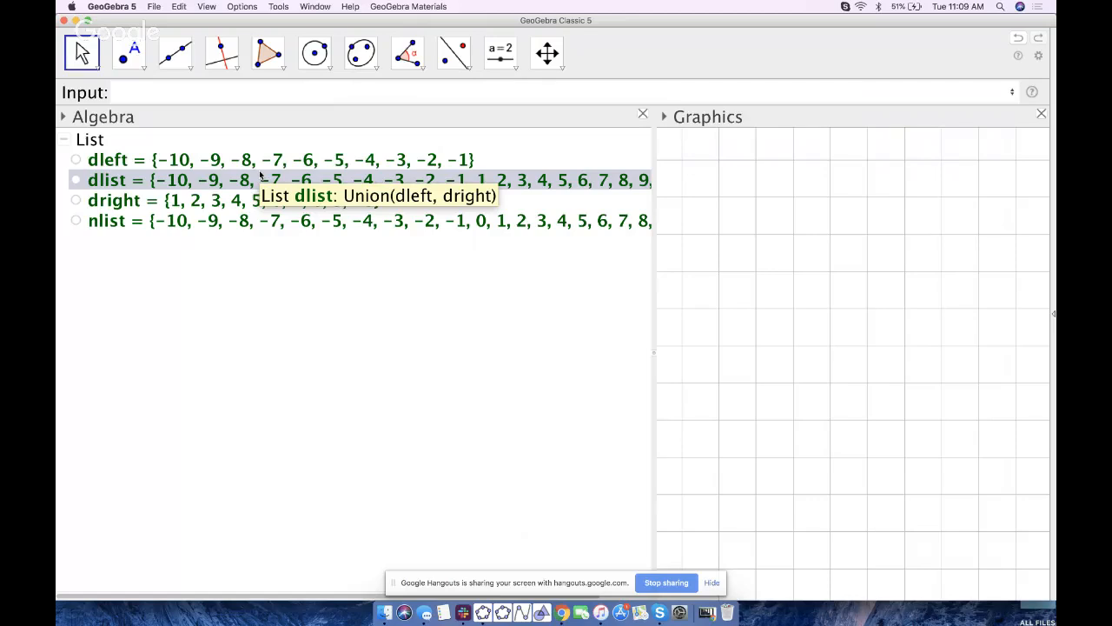
Step: Define the number m as RandomElement(nlist)/RandomElement(dlist)
click(135, 96)
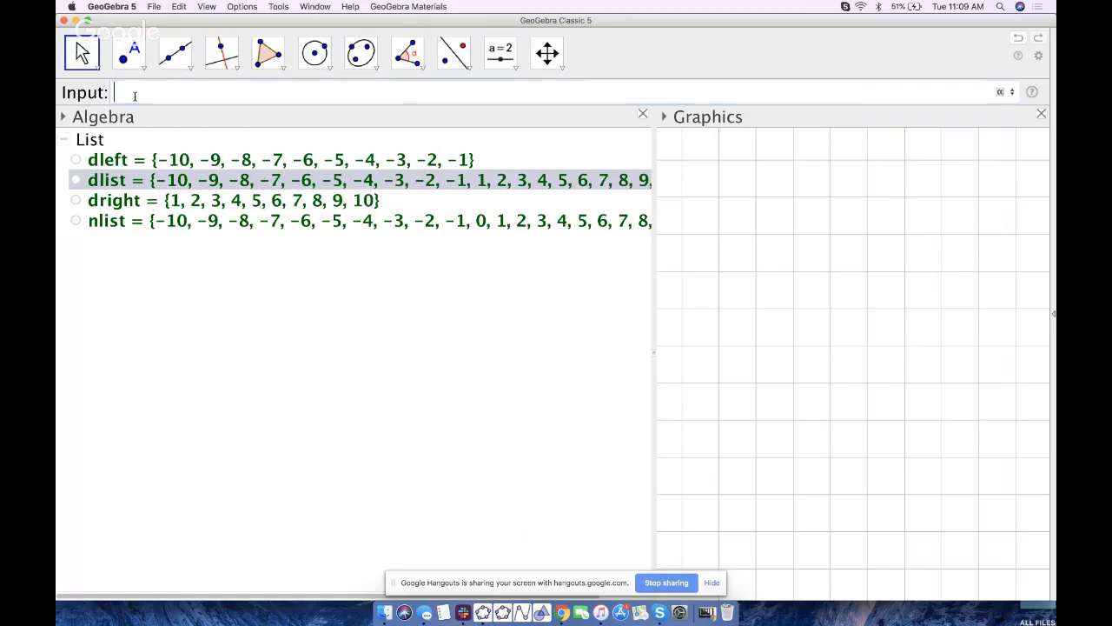
text(m=)
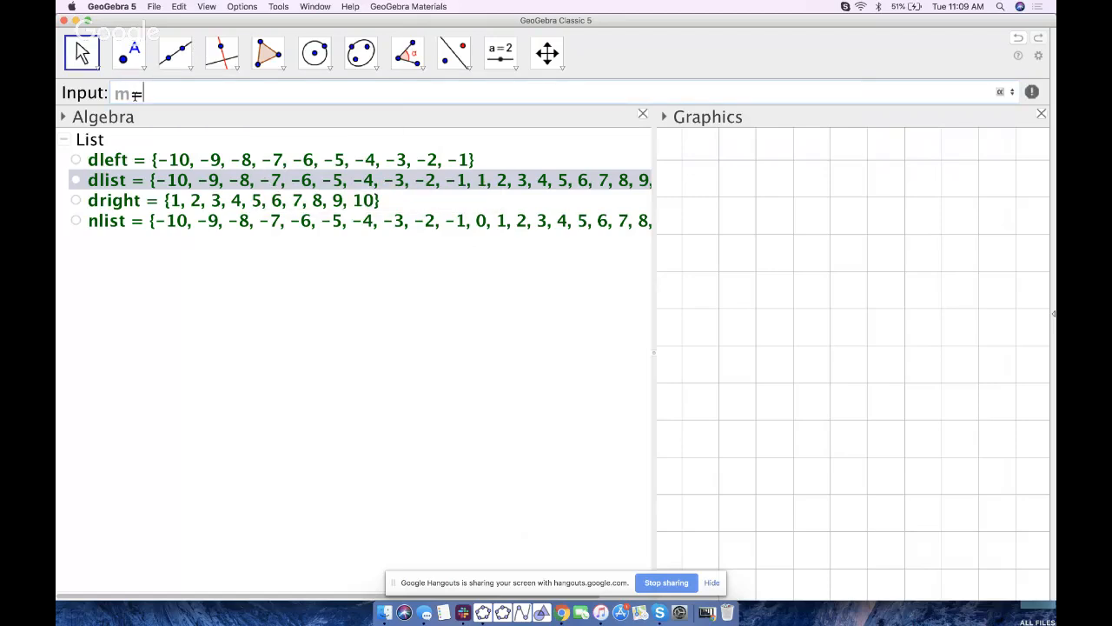
text(random)
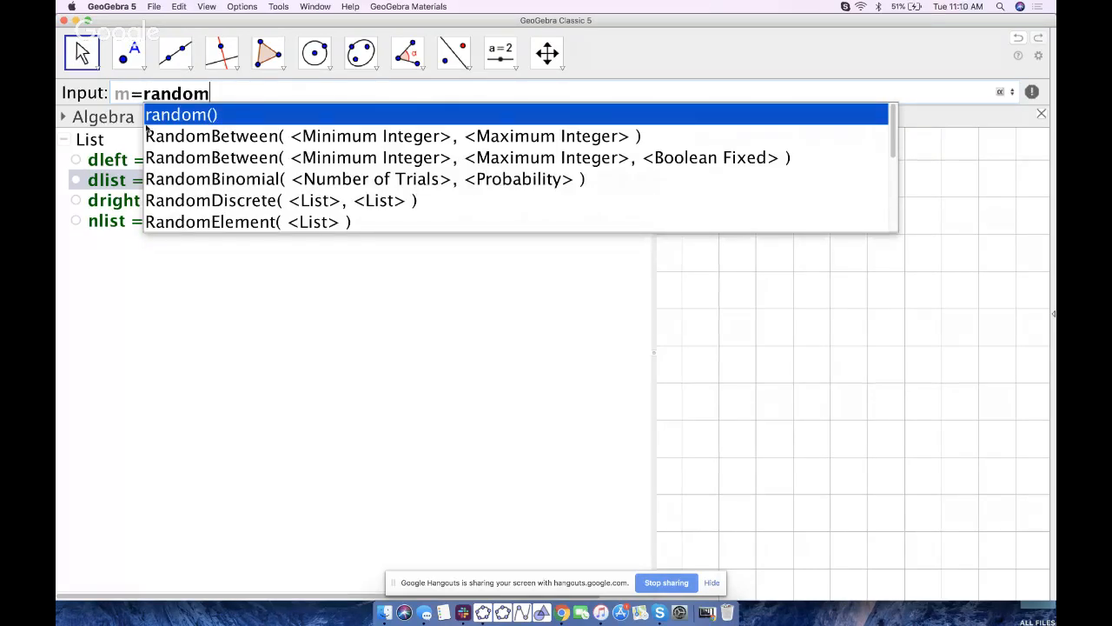
click(259, 222)
text(nlist))
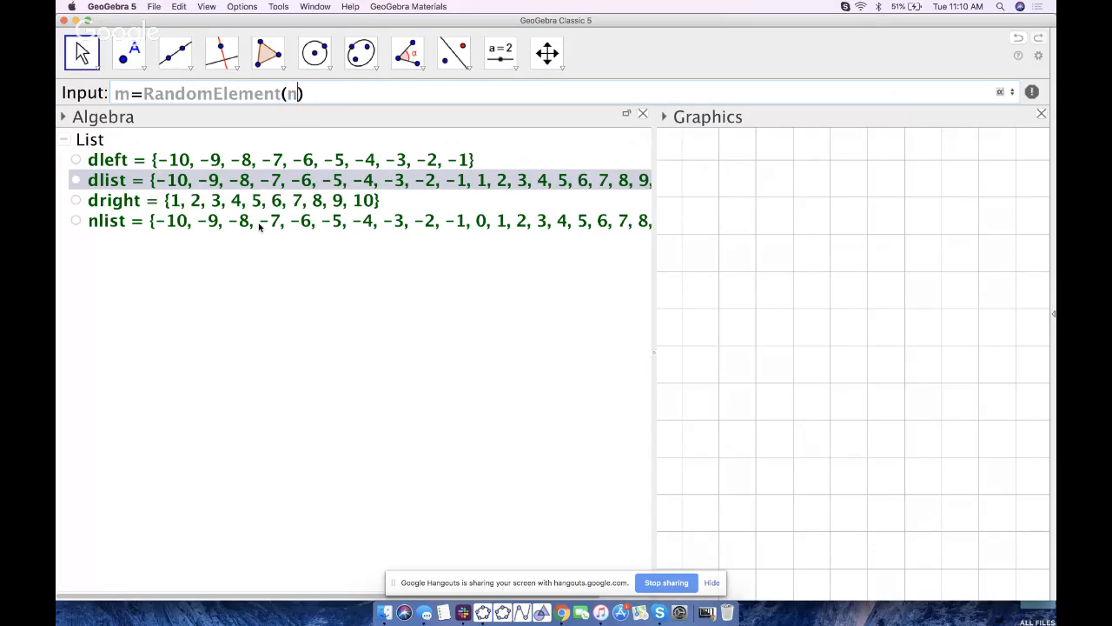
text(/)
text(RandomElem)
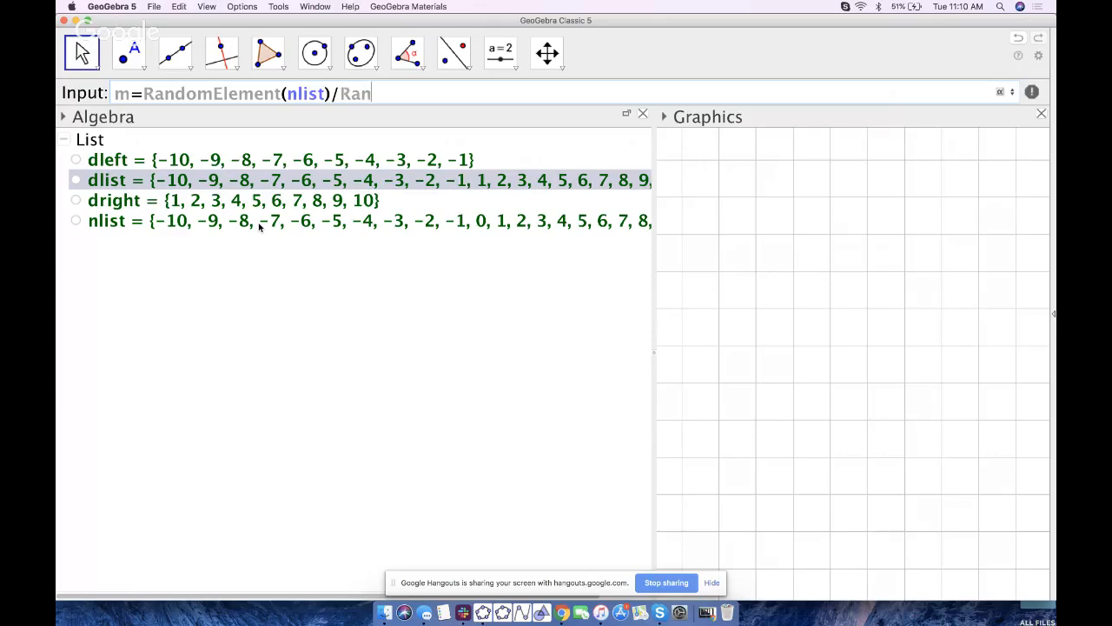
text(ent)
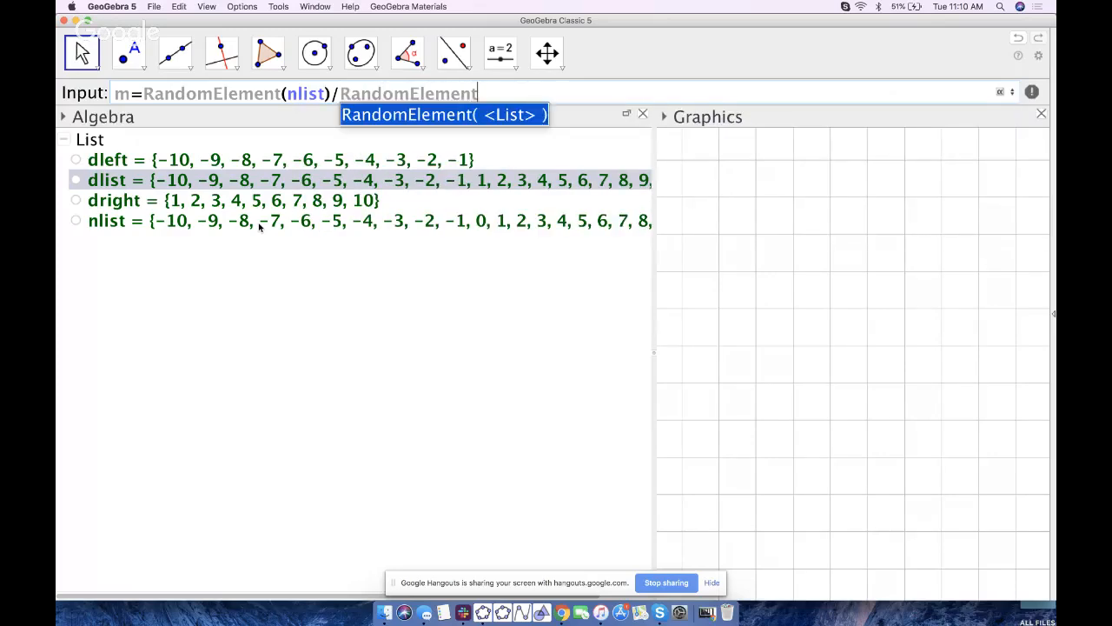
key(Return)
text(dlist)
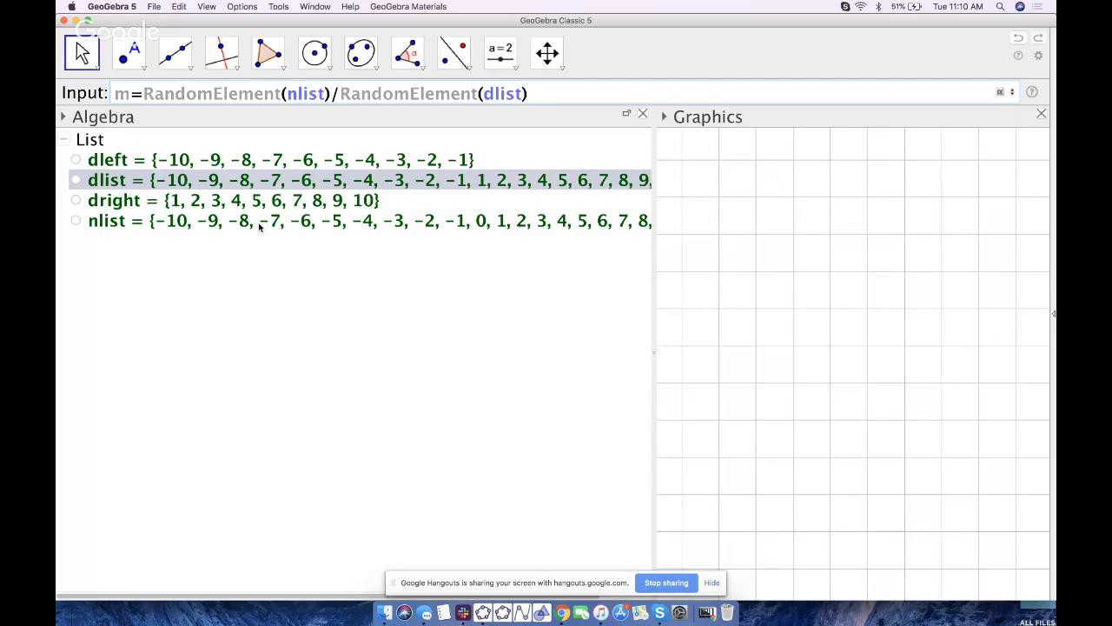
key(Return)
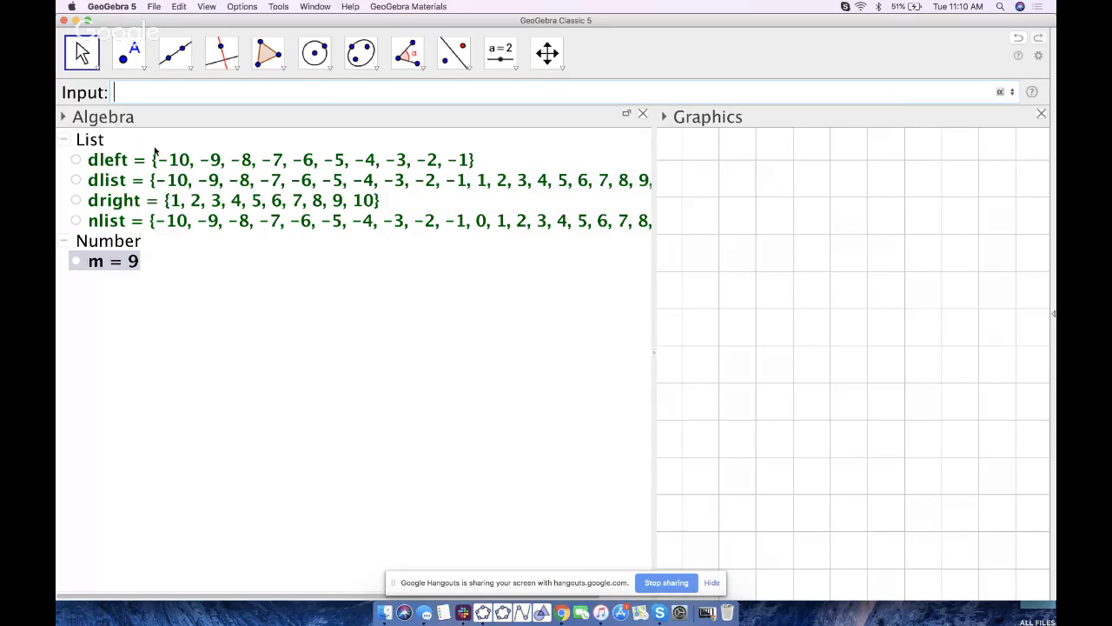
Step: Narrow the Algebra view and start a button on the grid with the caption "New Problem"
drag(653, 228, 144, 238)
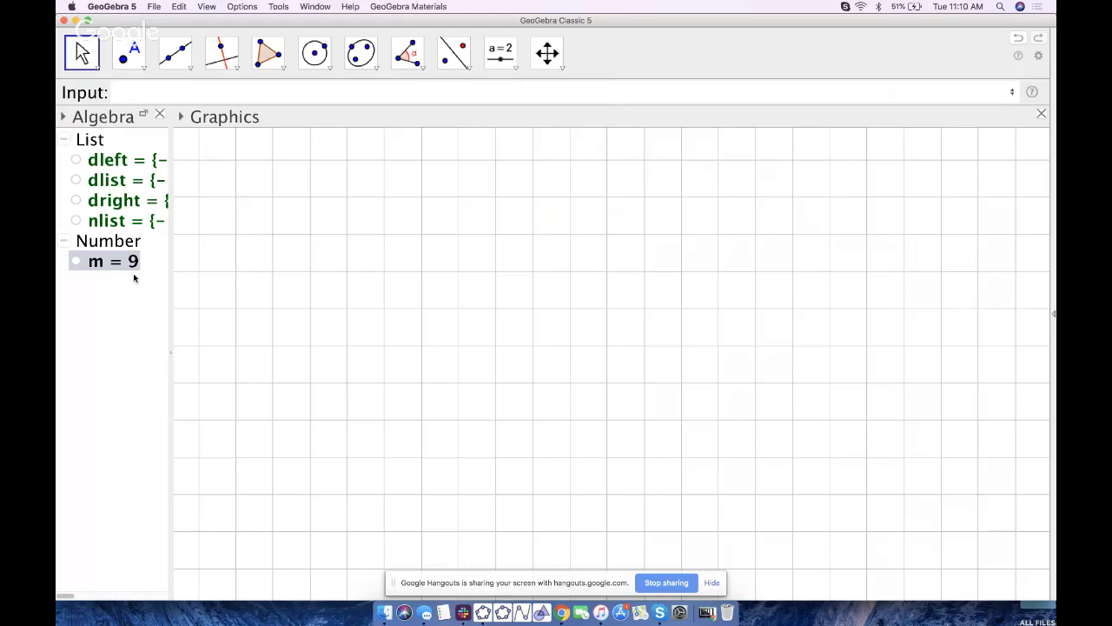
click(516, 70)
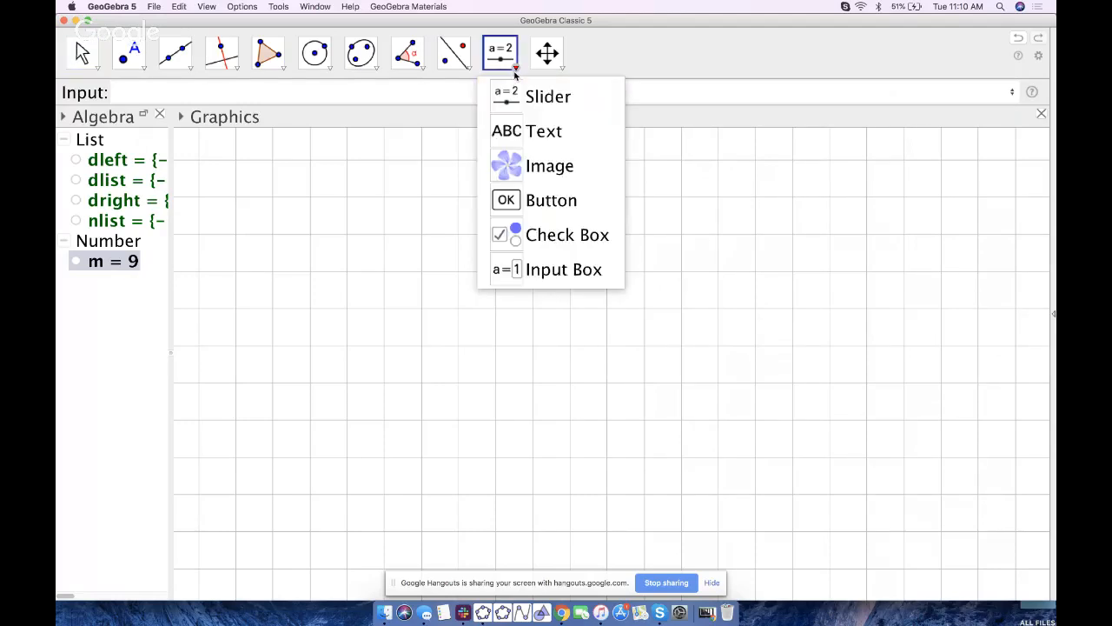
click(544, 200)
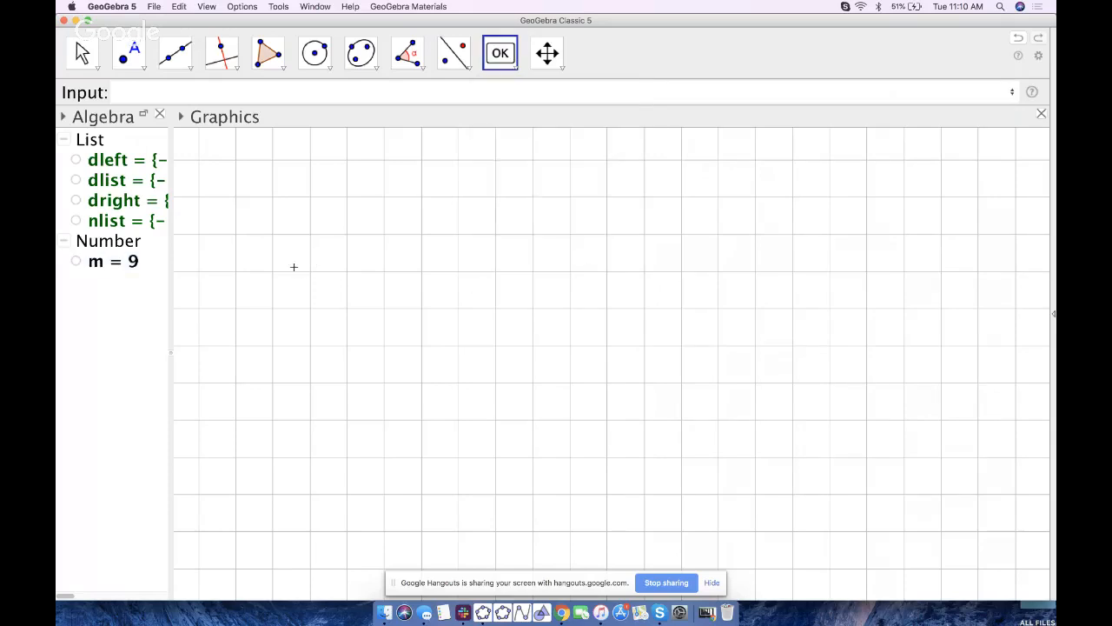
click(295, 278)
text(New Problem)
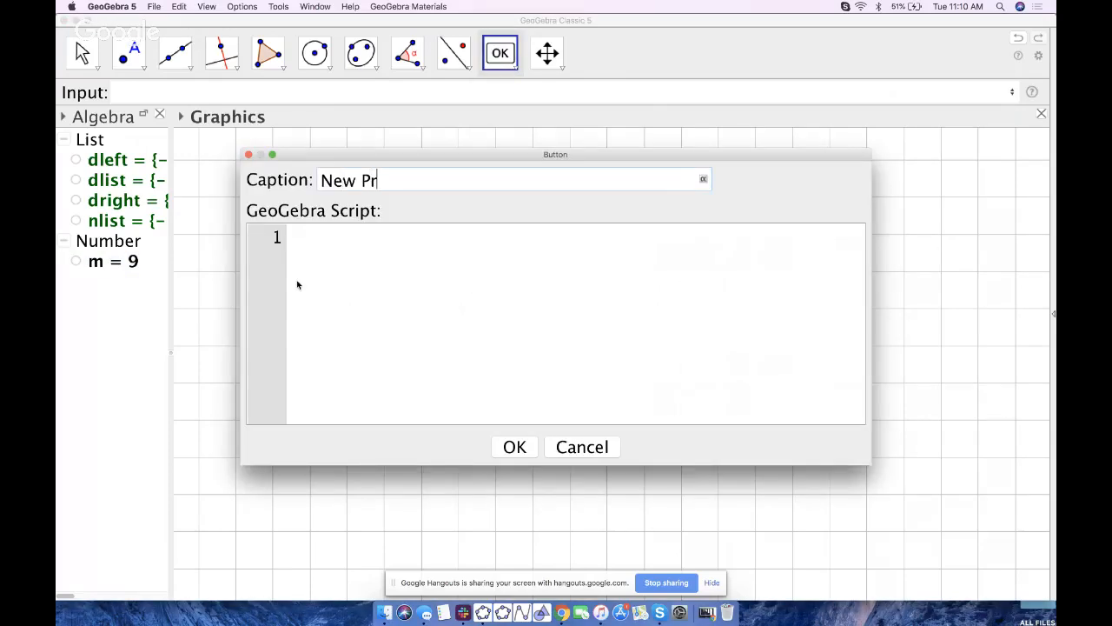
Step: Give the button the GeoGebra script UpdateConstruction[] and create it
click(331, 260)
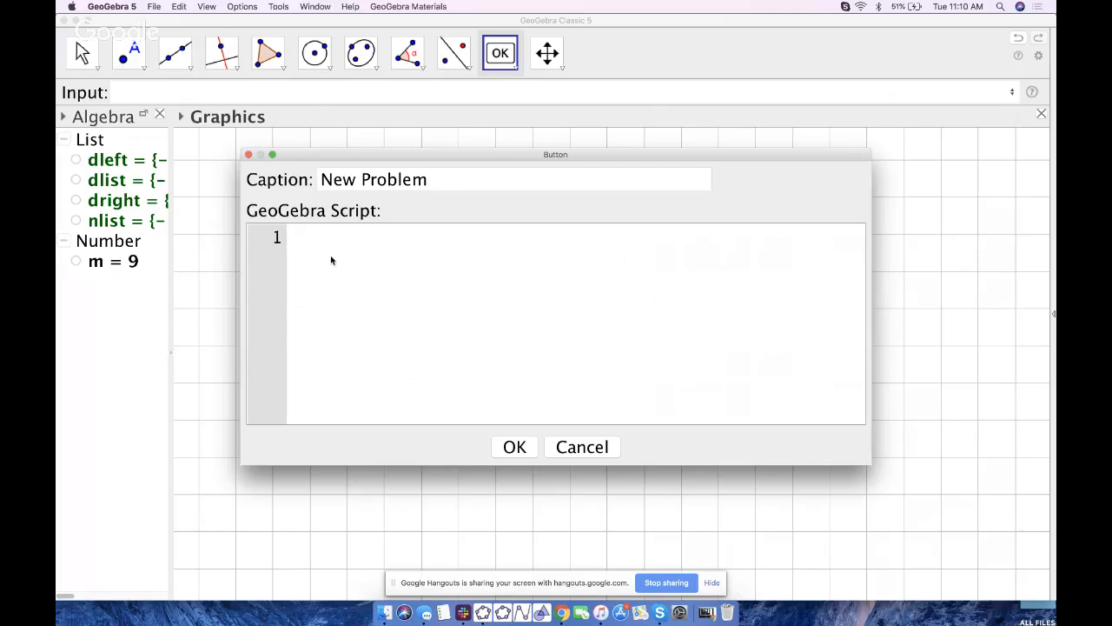
text(UpdateConstrucion)
key(BackSpace)
key(BackSpace)
key(BackSpace)
key(BackSpace)
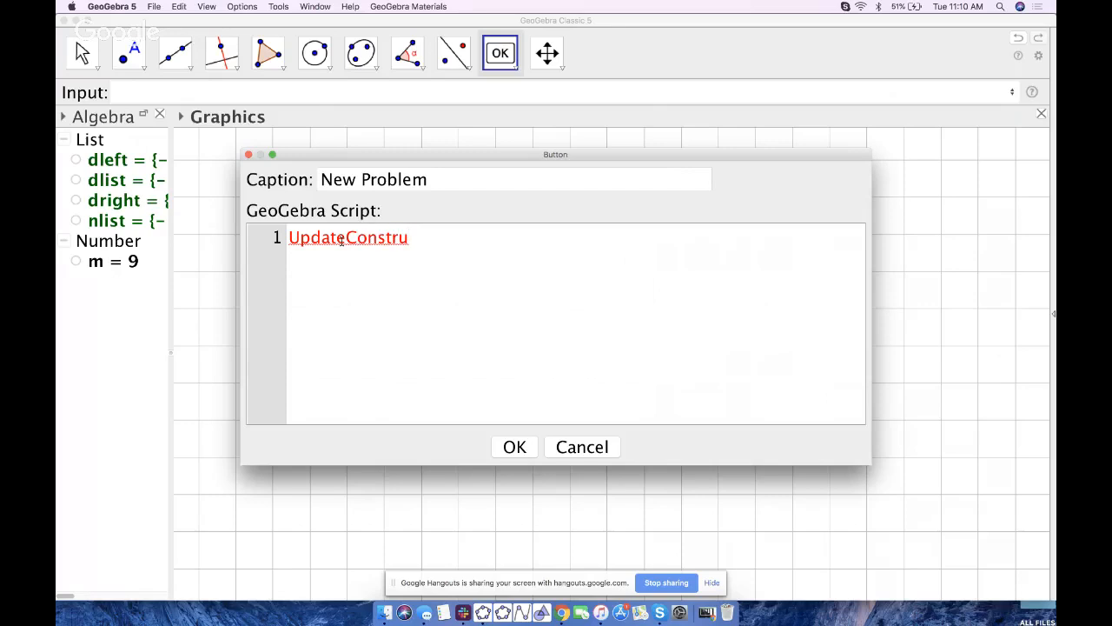
text(ction[])
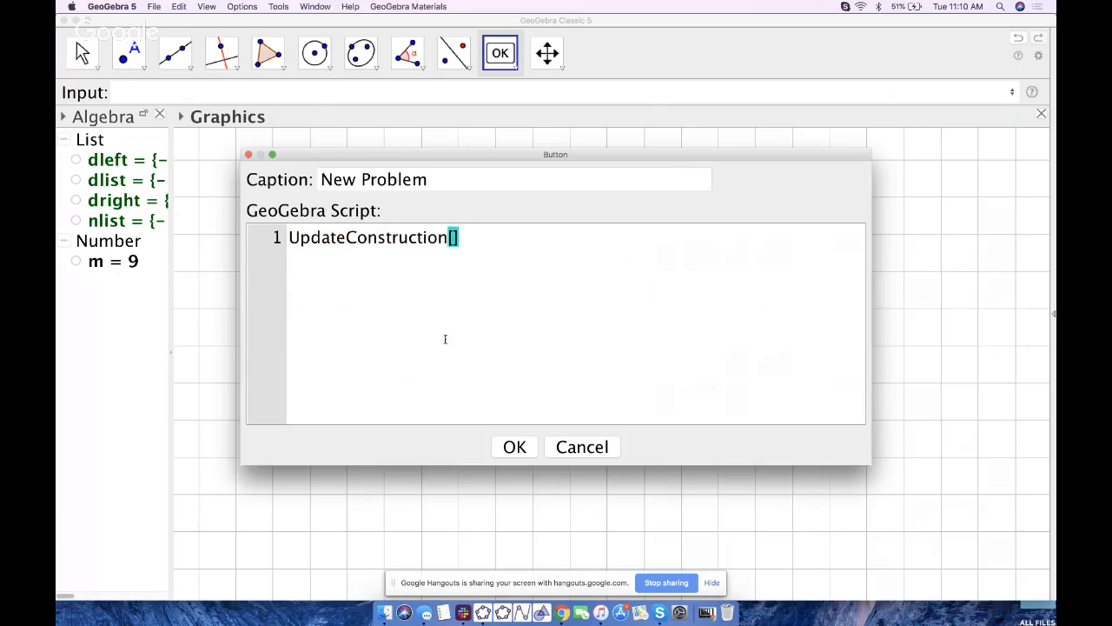
click(514, 447)
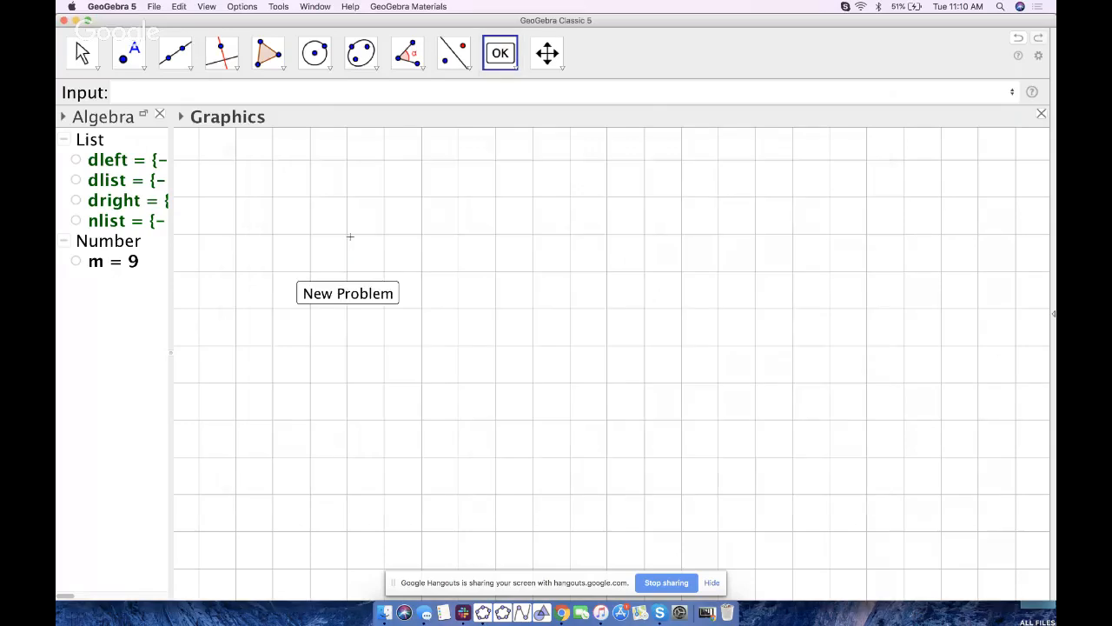
Step: Test the New Problem button several times with the Move tool, widening the Algebra view to watch the value of m
click(83, 53)
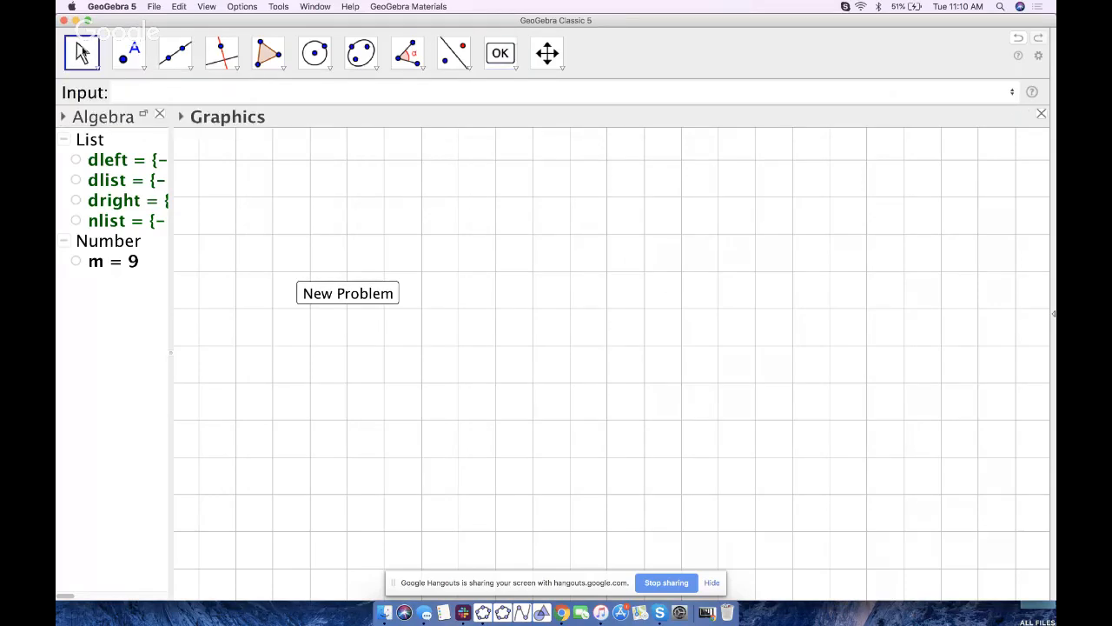
click(355, 292)
drag(171, 288, 233, 288)
click(387, 295)
click(388, 295)
click(388, 296)
click(387, 296)
click(388, 296)
click(387, 295)
click(387, 295)
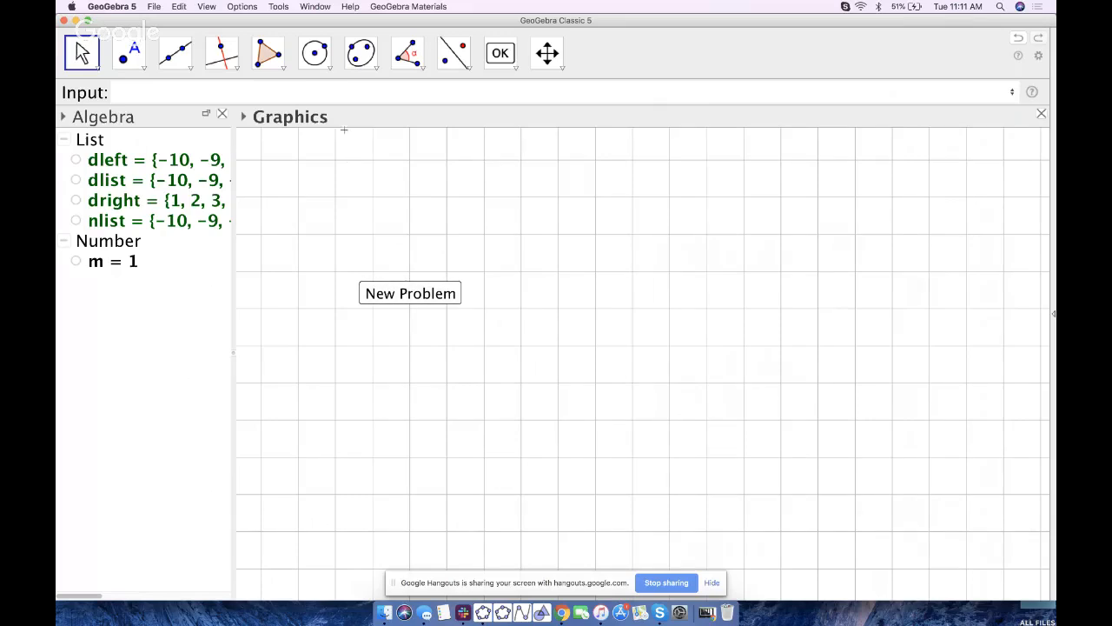
Step: Create a text showing m as a fraction with FractionText, and hide it in the Graphics view
click(326, 94)
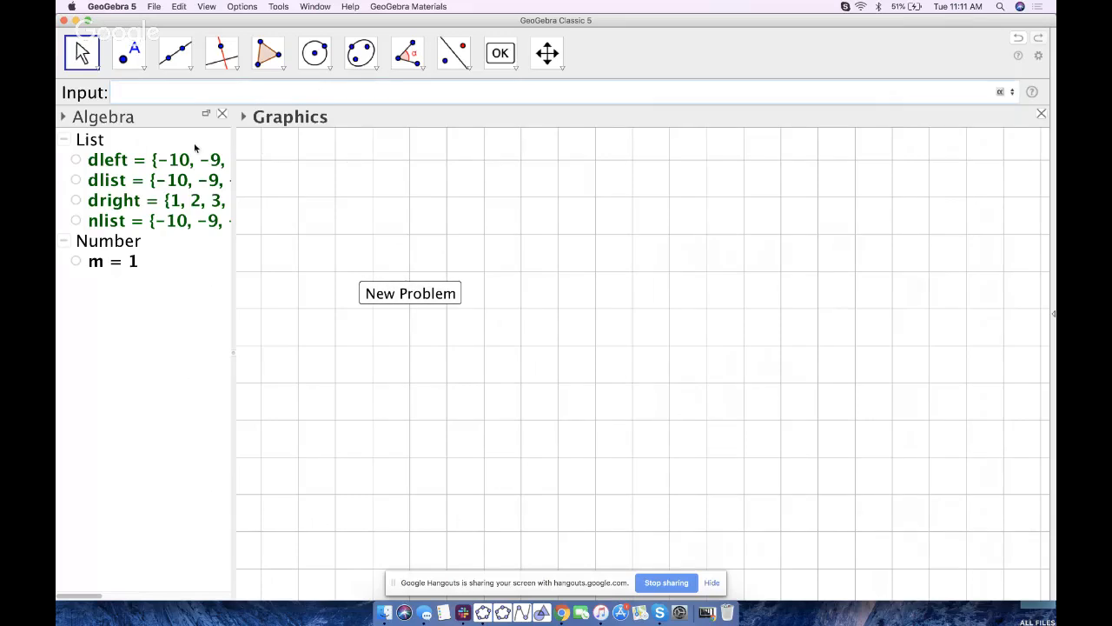
text(fraction)
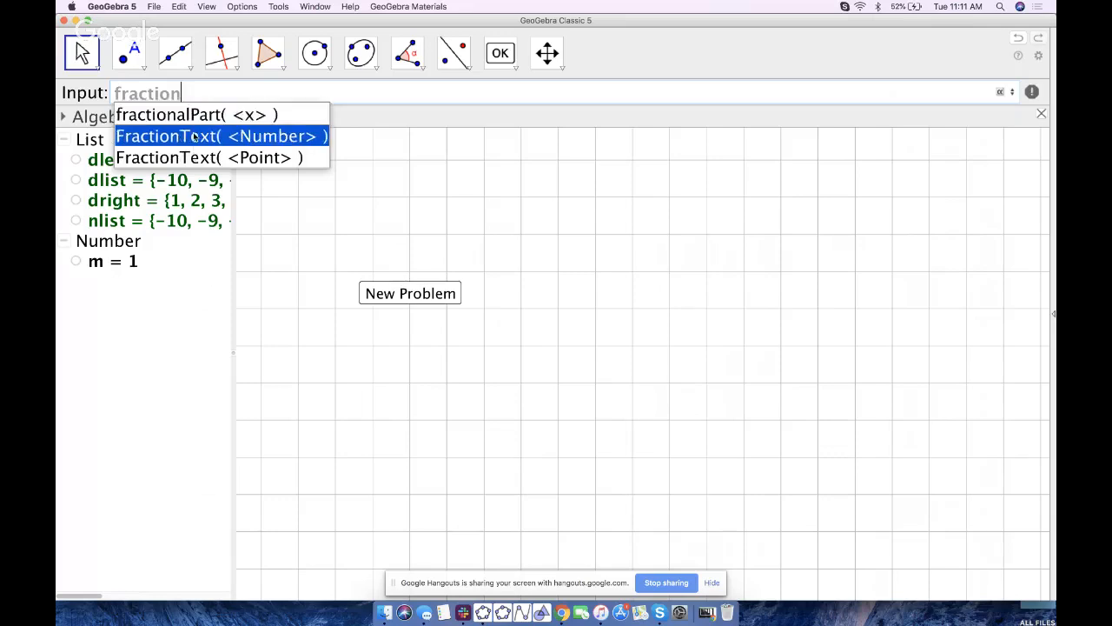
click(195, 137)
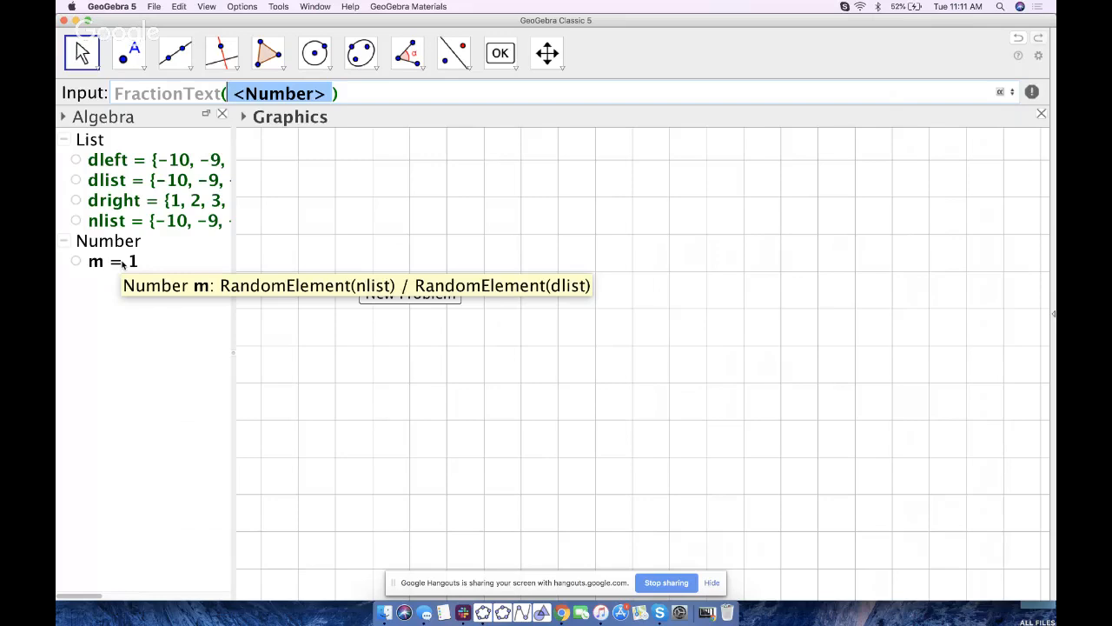
text(m)
key(Return)
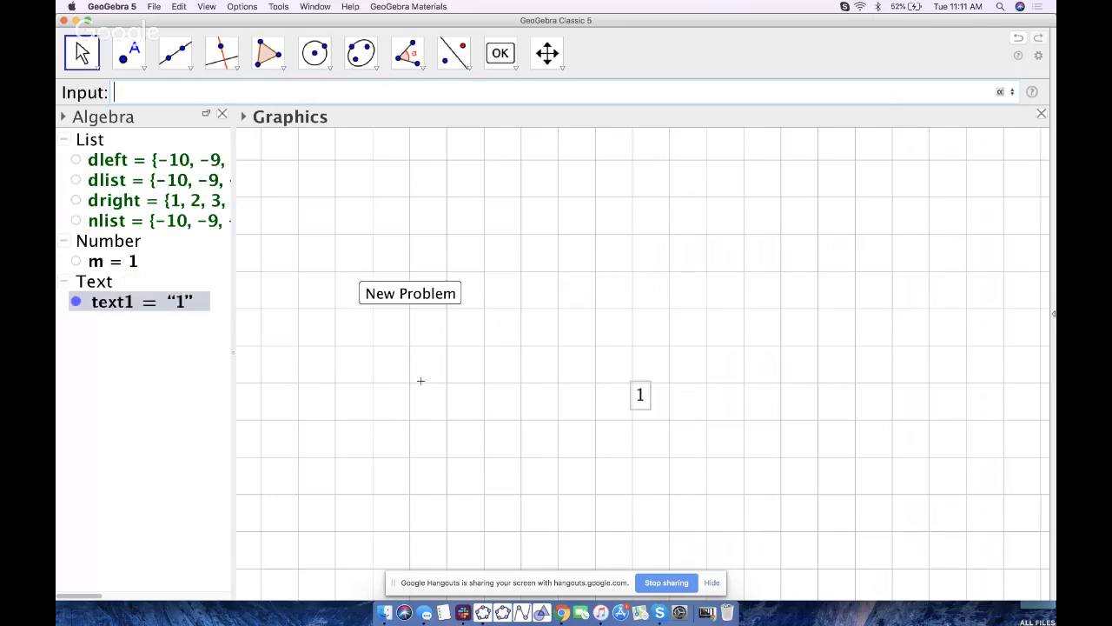
drag(646, 405, 329, 347)
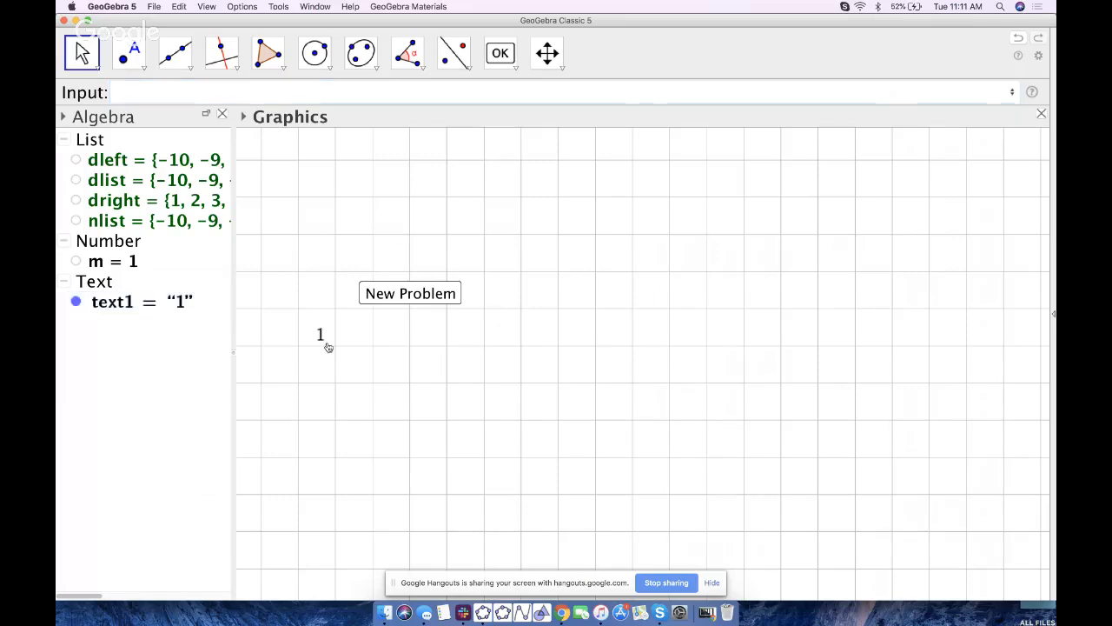
click(76, 301)
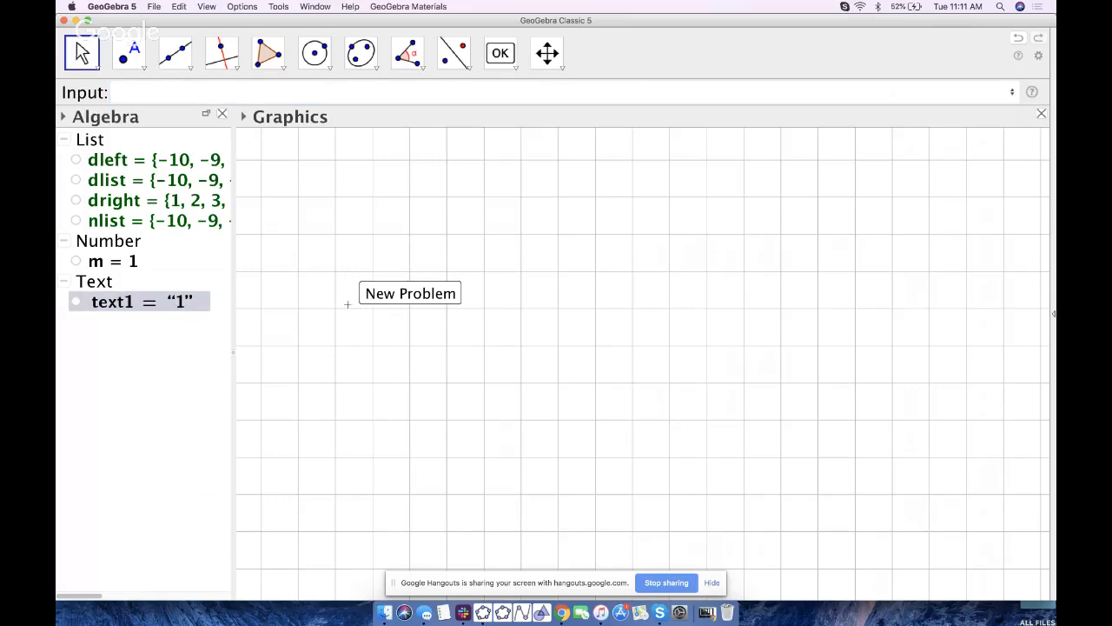
Step: Generate new problems repeatedly to check that the fraction text follows the value of m
click(400, 295)
click(400, 295)
click(400, 295)
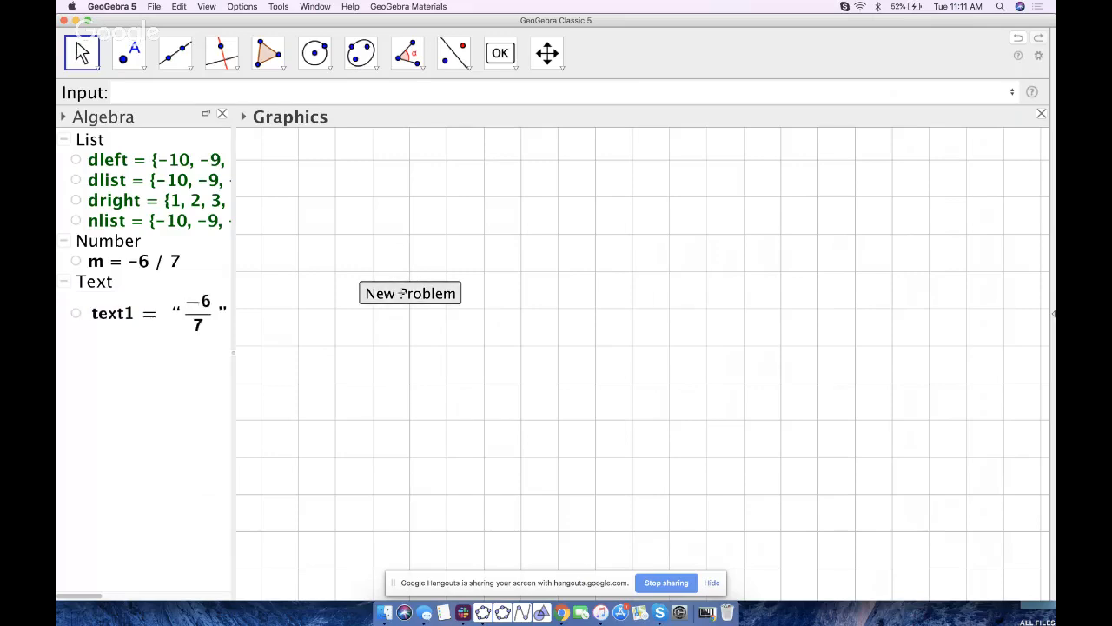
click(401, 294)
click(401, 294)
click(400, 294)
click(400, 294)
click(400, 295)
click(401, 294)
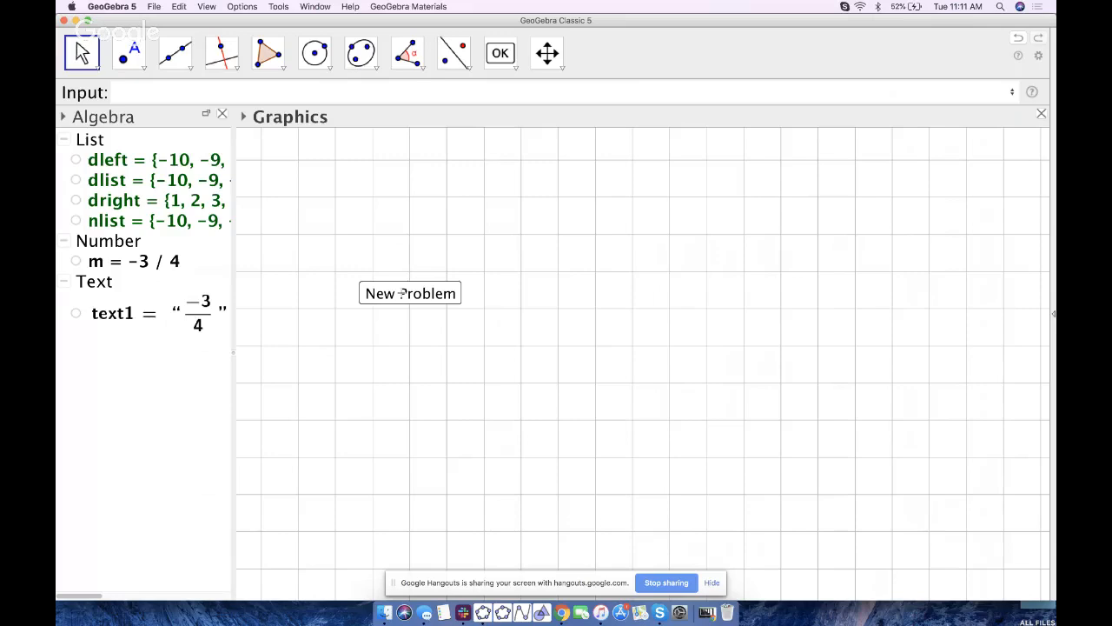
Step: Create a text in the Graphics view reading "Move the 2 LARGE POINTS around so the line displayed has the given slope!" on two lines
click(500, 54)
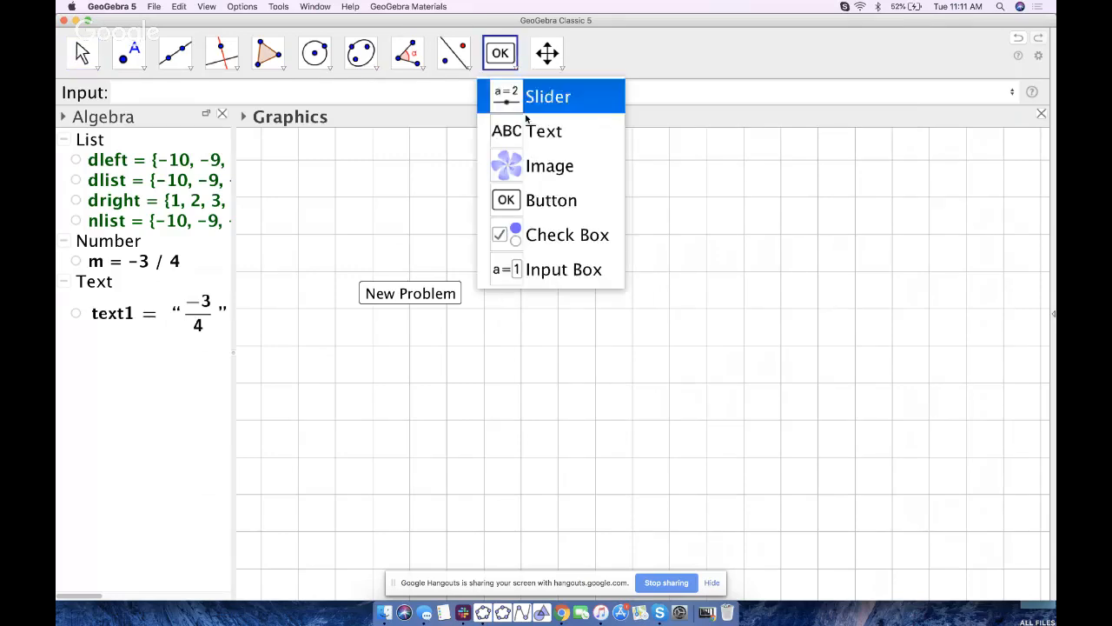
click(508, 131)
click(315, 175)
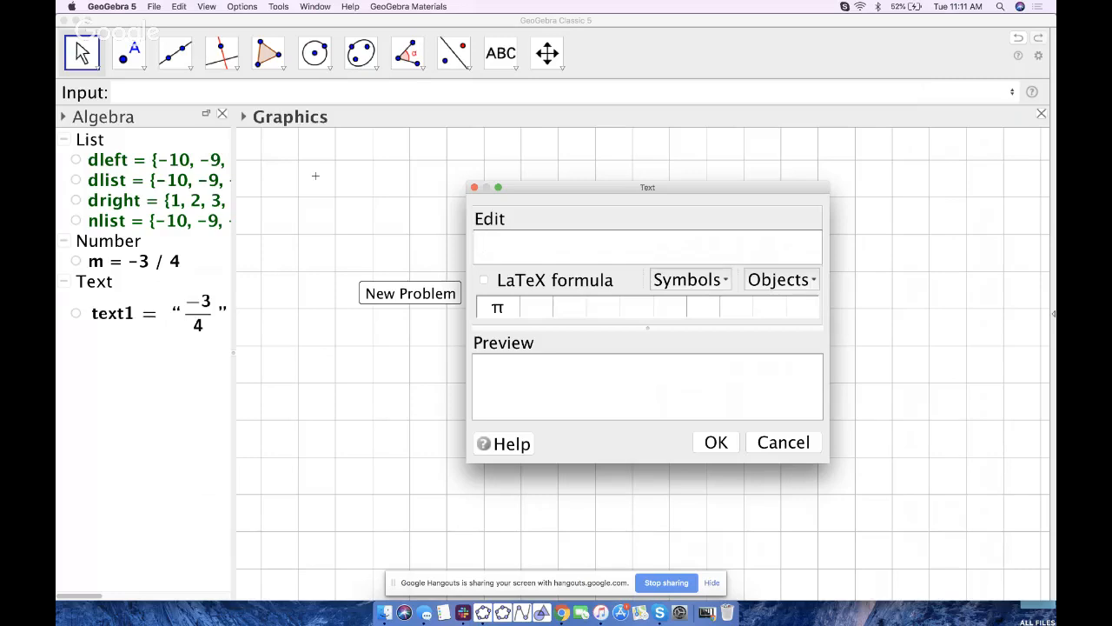
text(Use)
key(BackSpace)
key(BackSpace)
key(BackSpace)
text(Move the 2 LARGE POINTS around so the )
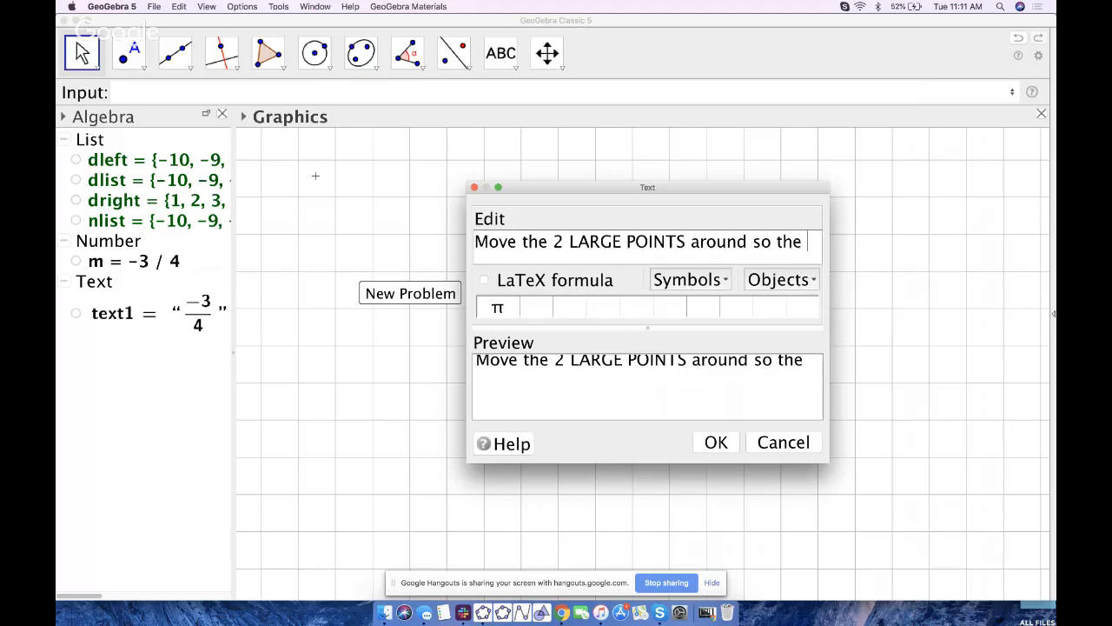
text(line)
key(Return)
text(dis)
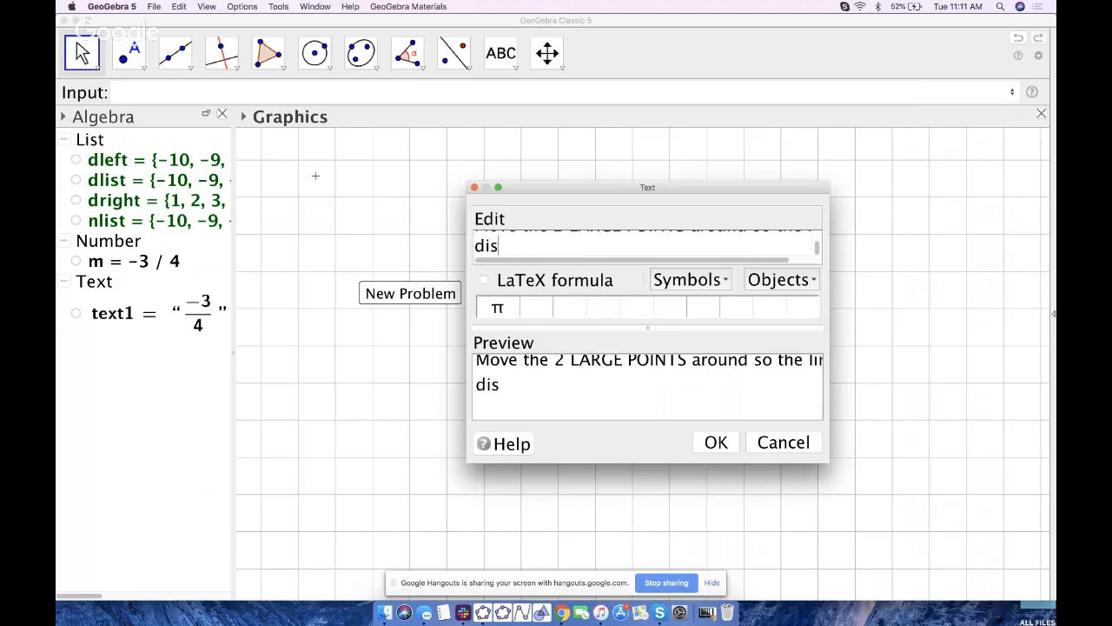
text(played)
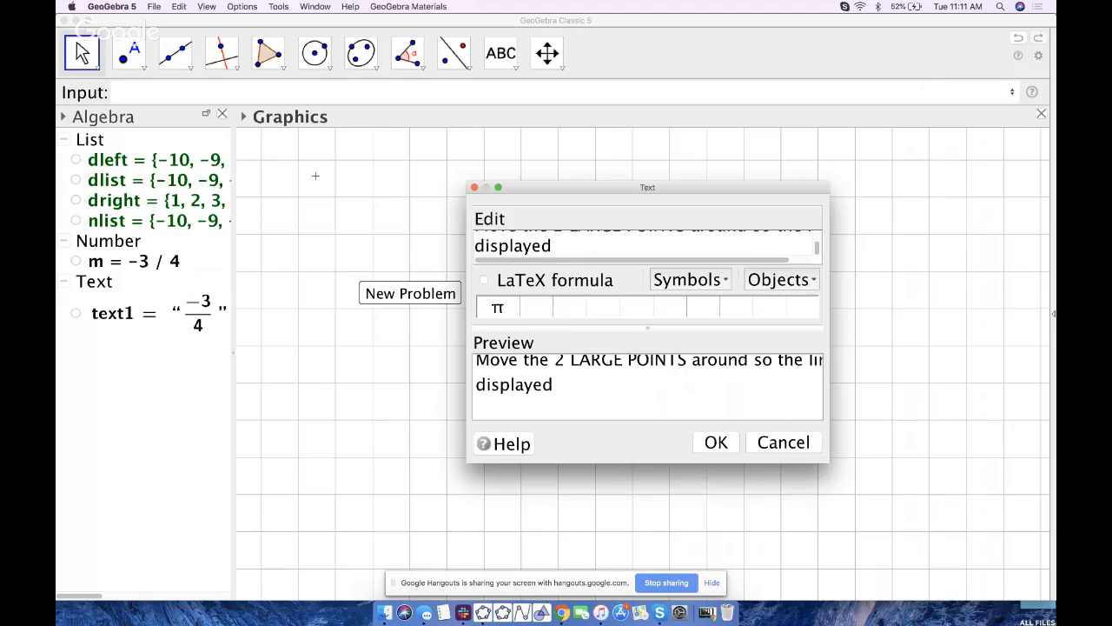
text( has the given slope!)
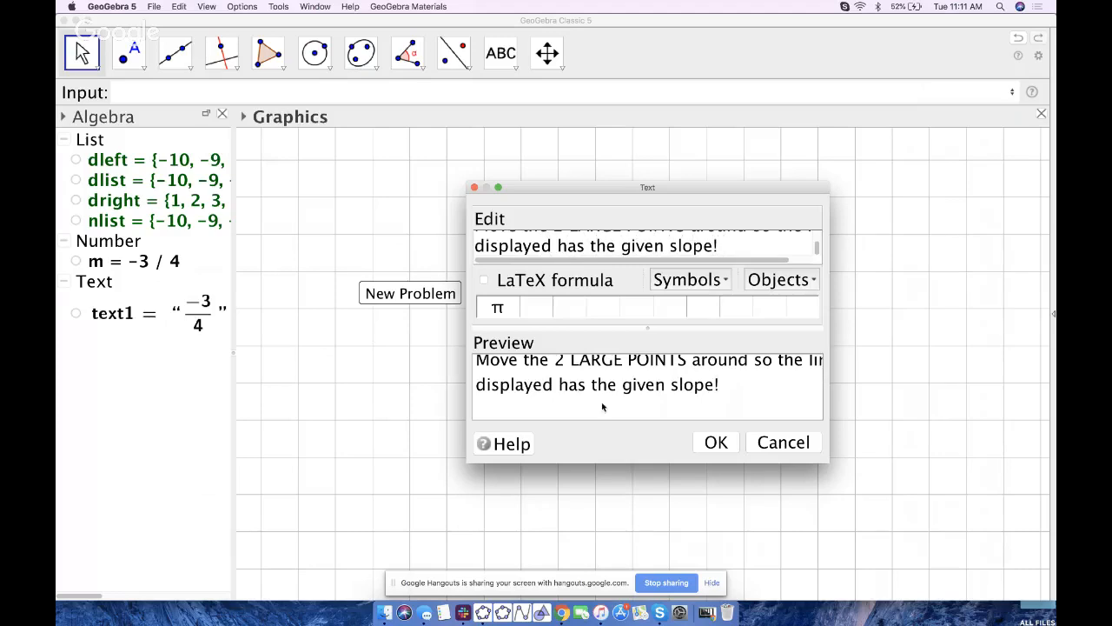
click(716, 442)
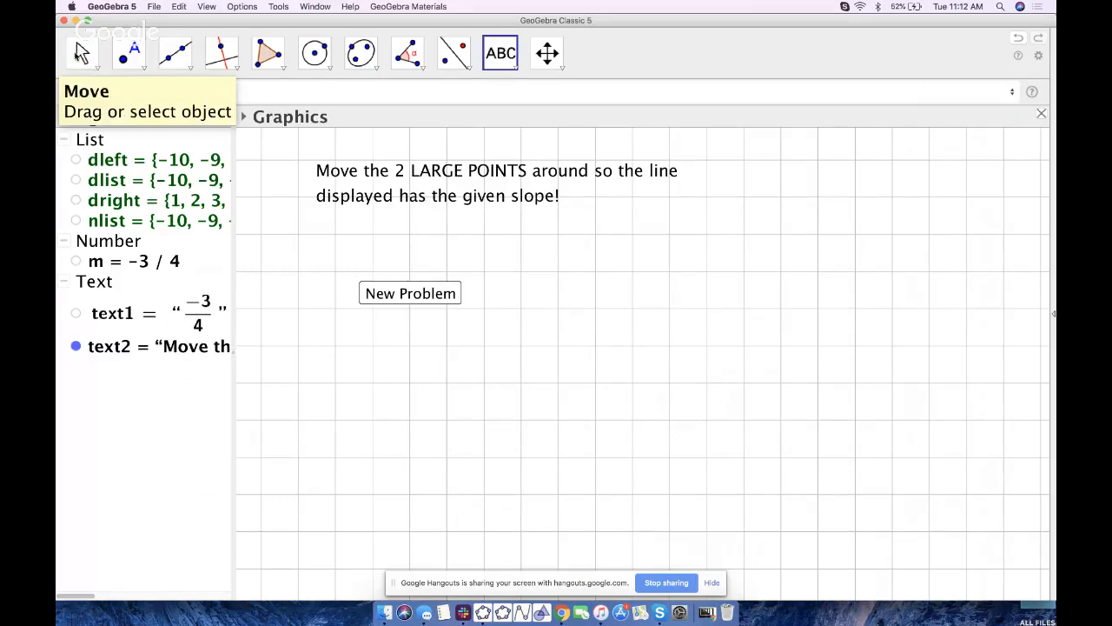
Step: Move the instruction text further left in the Graphics view with the Move tool
click(80, 56)
drag(359, 187, 304, 189)
key(Escape)
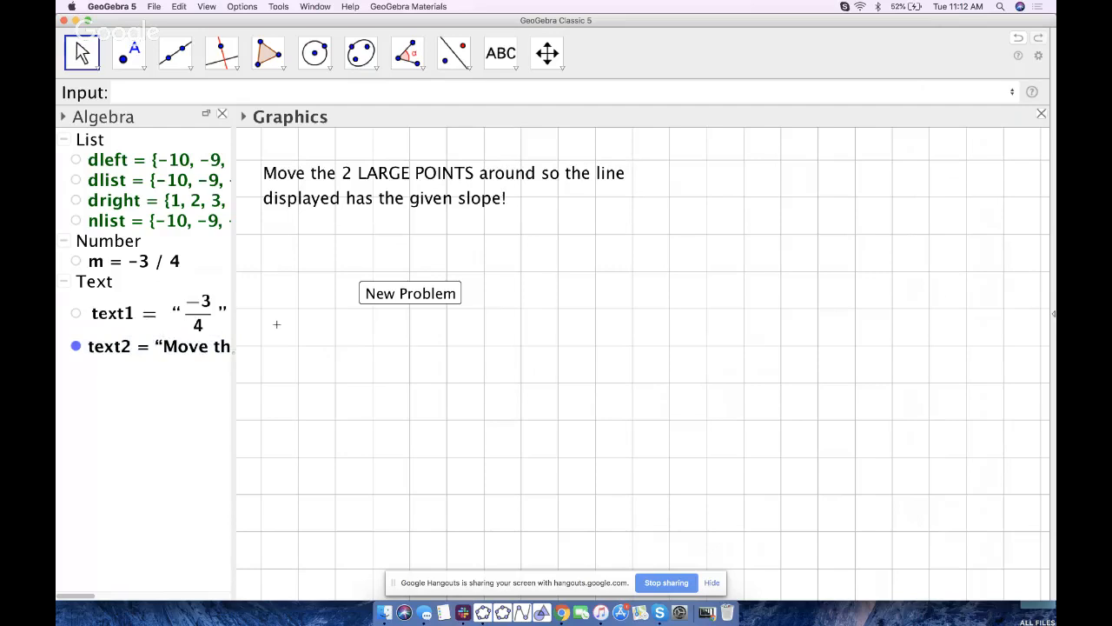
Step: Start a new text below the instructions as a LaTeX formula with the content \text{slope}=
click(509, 56)
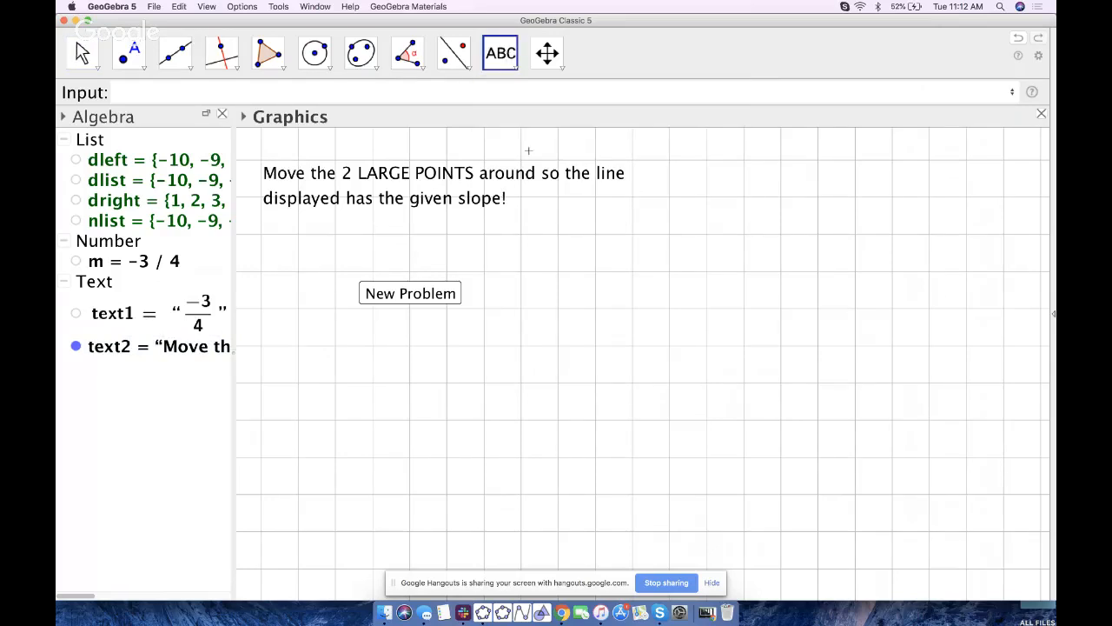
click(351, 231)
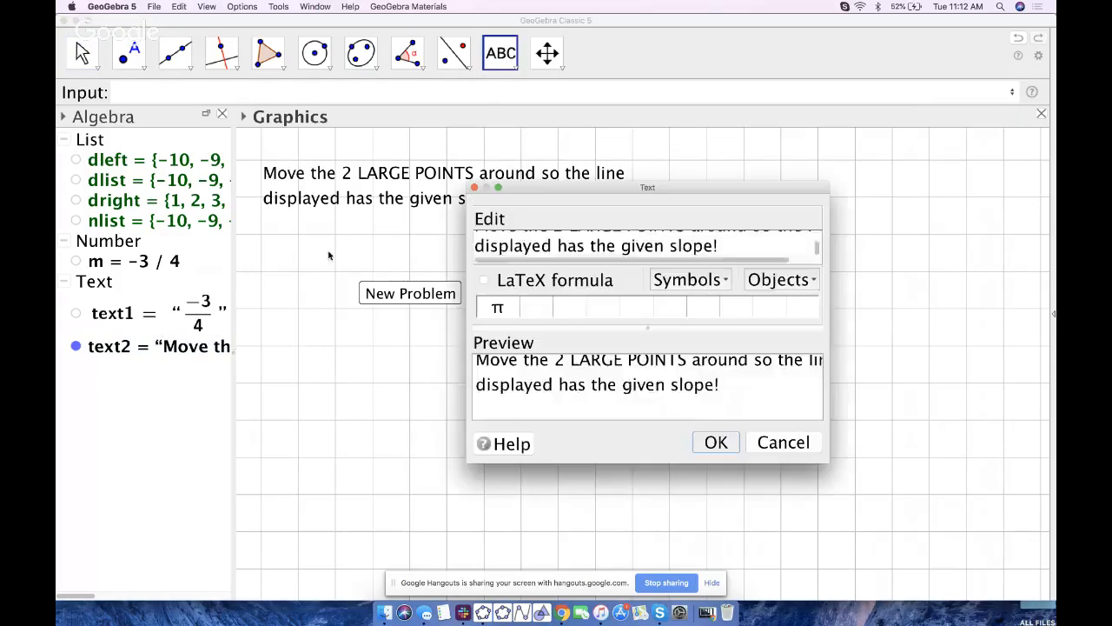
click(484, 278)
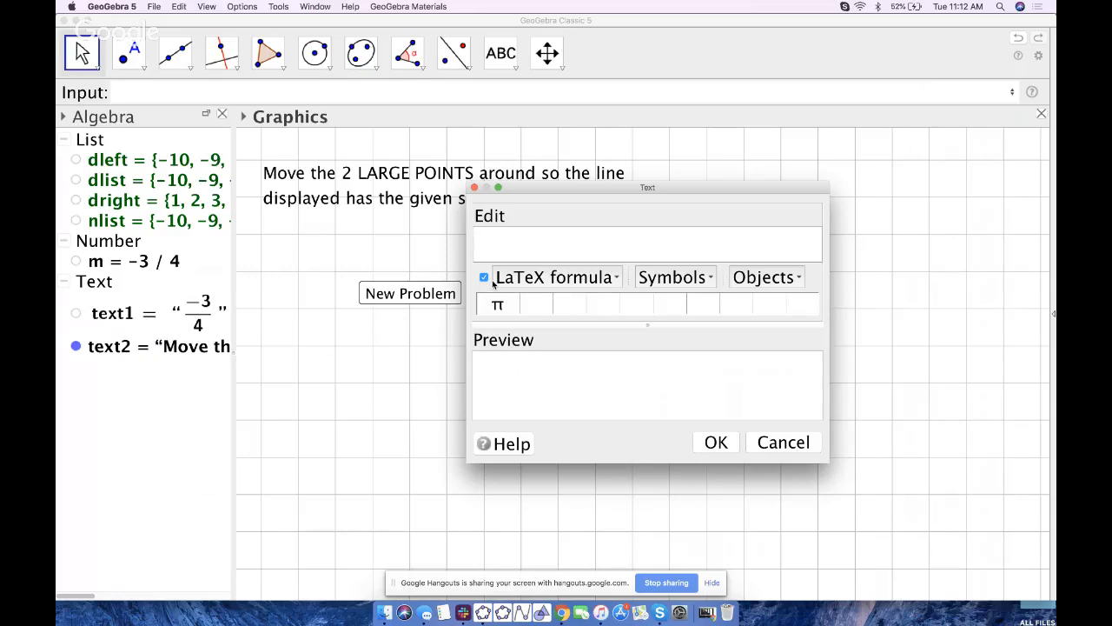
text(\text{slope})
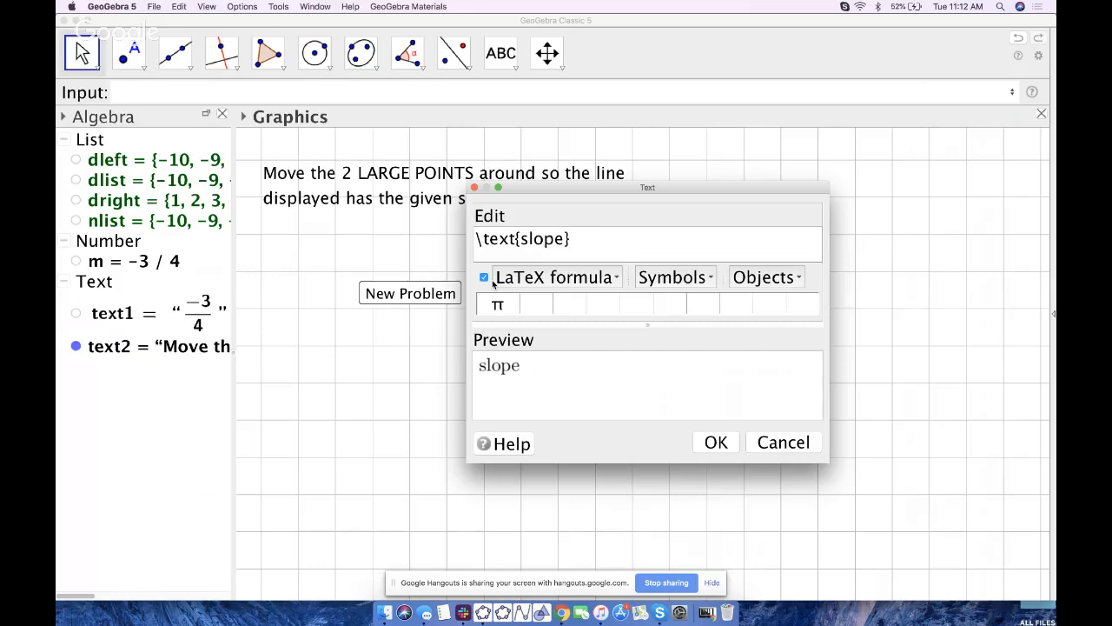
text(=)
drag(518, 238, 474, 240)
key(BackSpace)
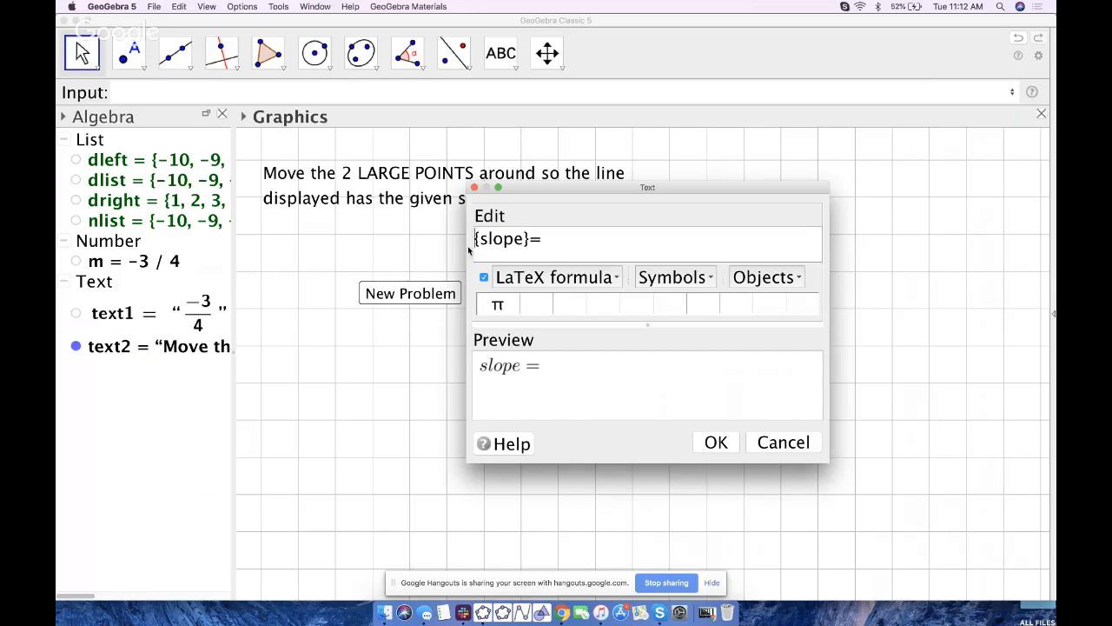
text(\text)
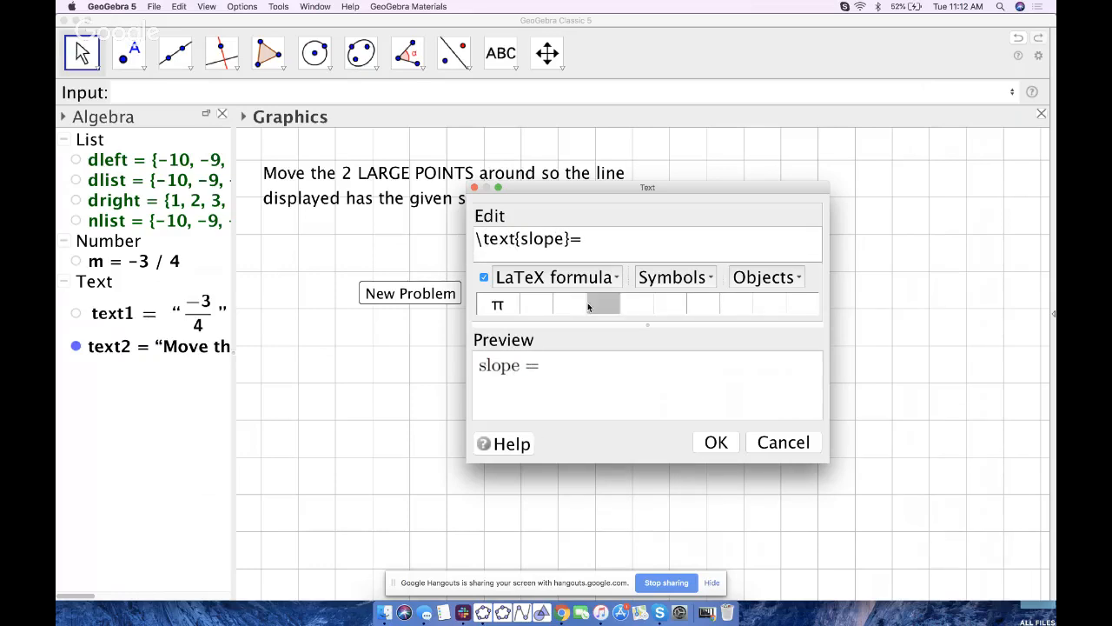
Step: Insert the text1 object after the equals sign, create the slope text and place it just below the end of the instructions
click(589, 238)
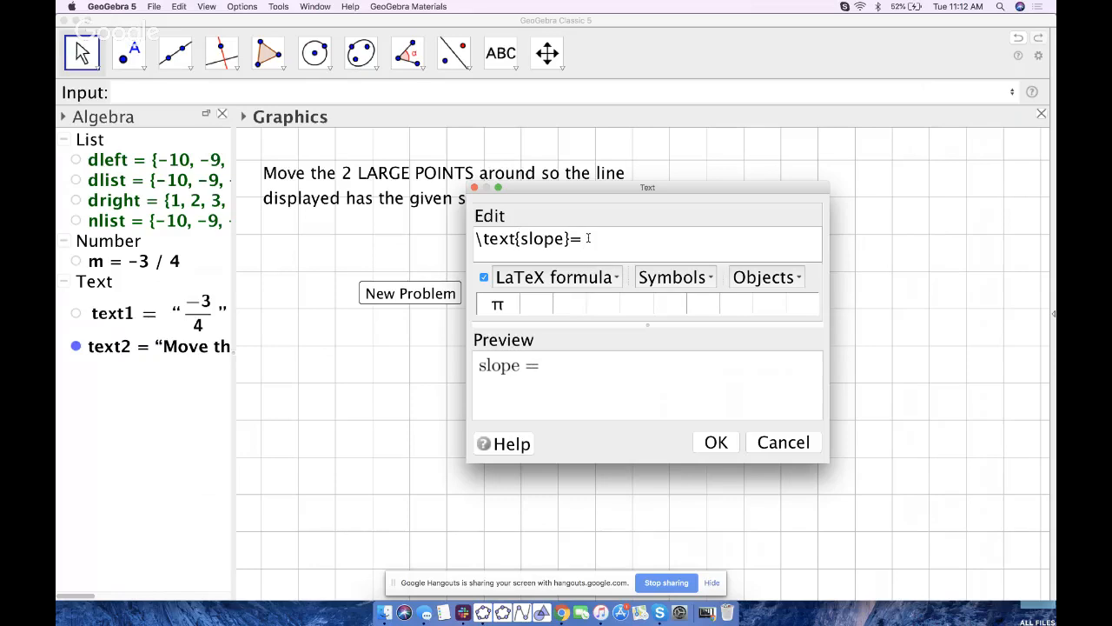
click(789, 280)
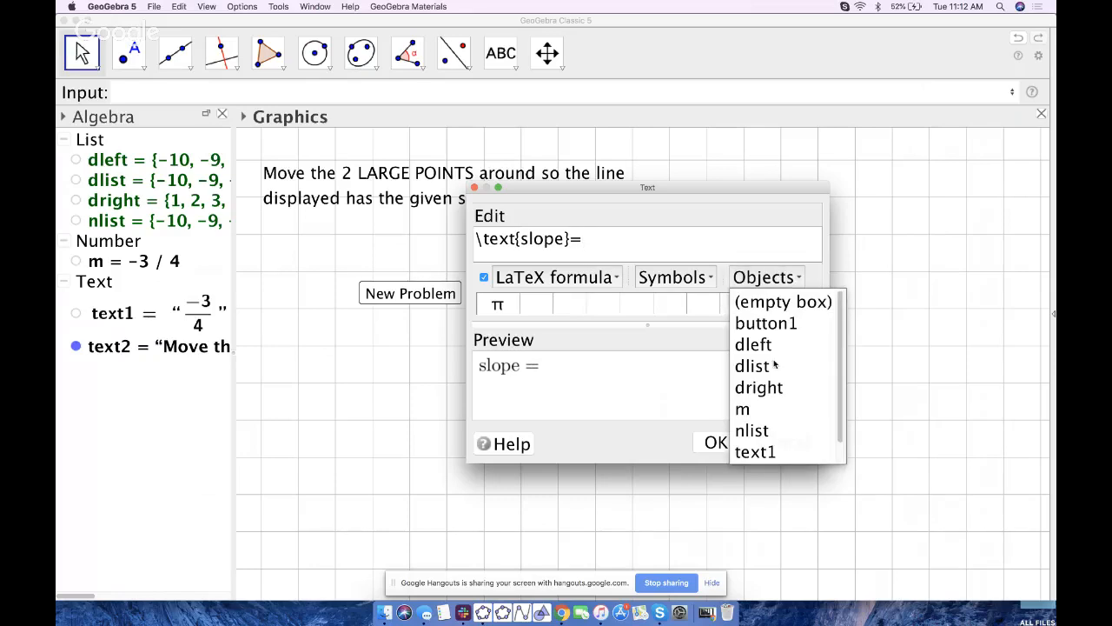
scroll(782, 348, down, 1)
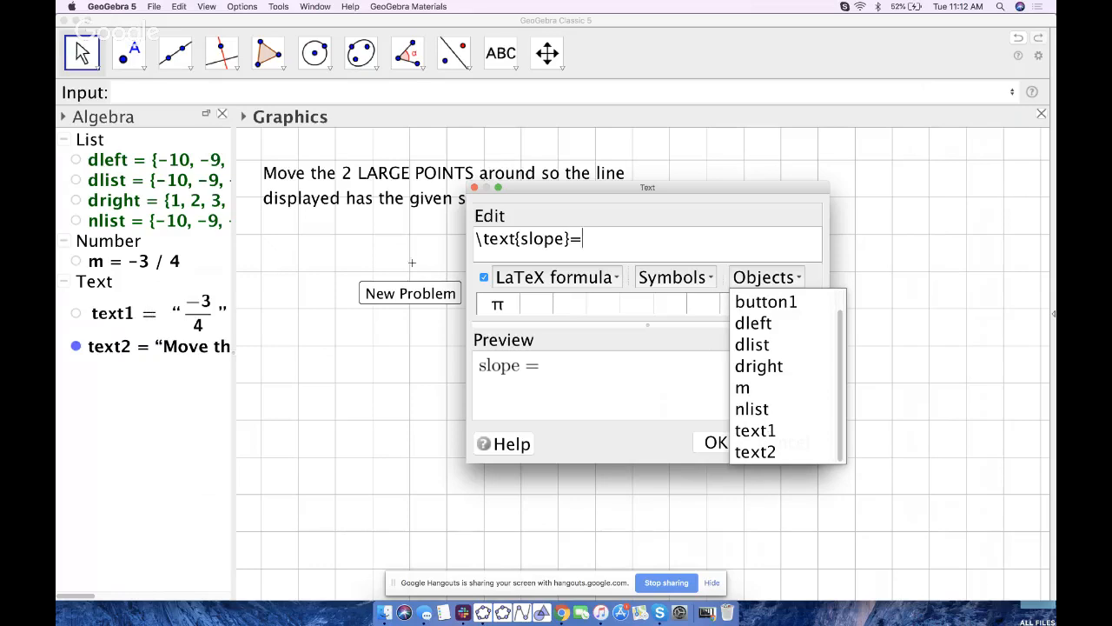
click(146, 311)
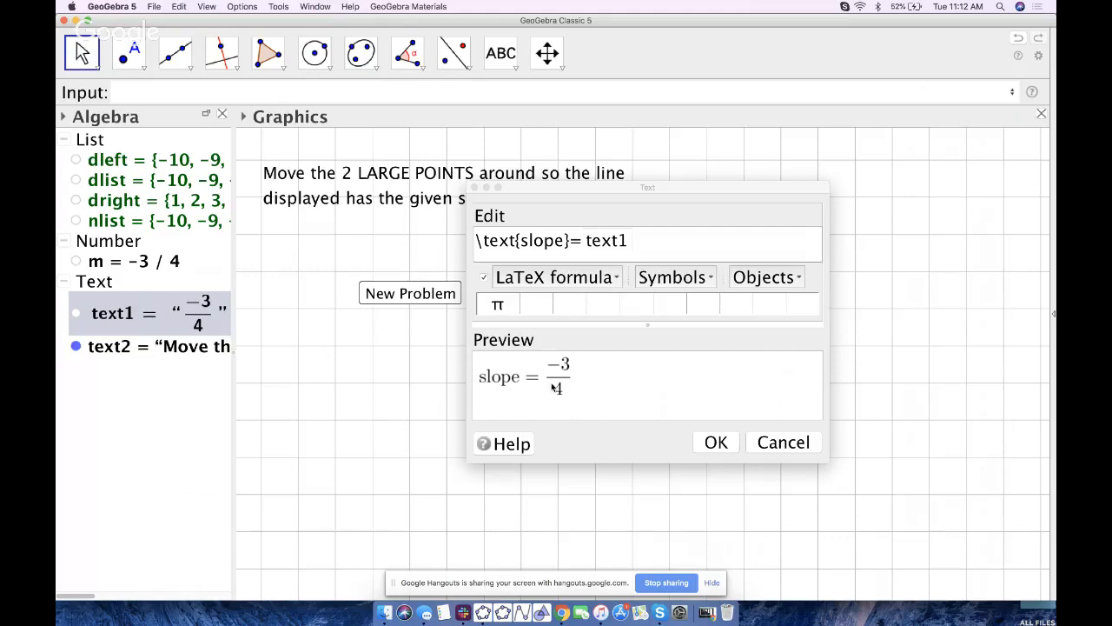
click(716, 445)
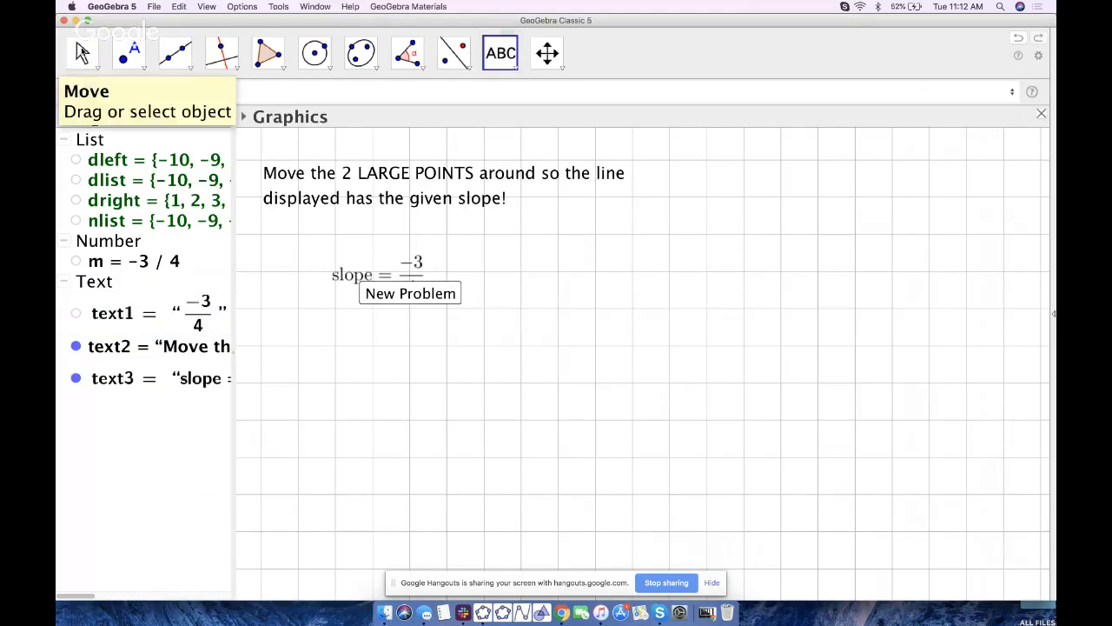
click(82, 52)
drag(342, 272, 534, 223)
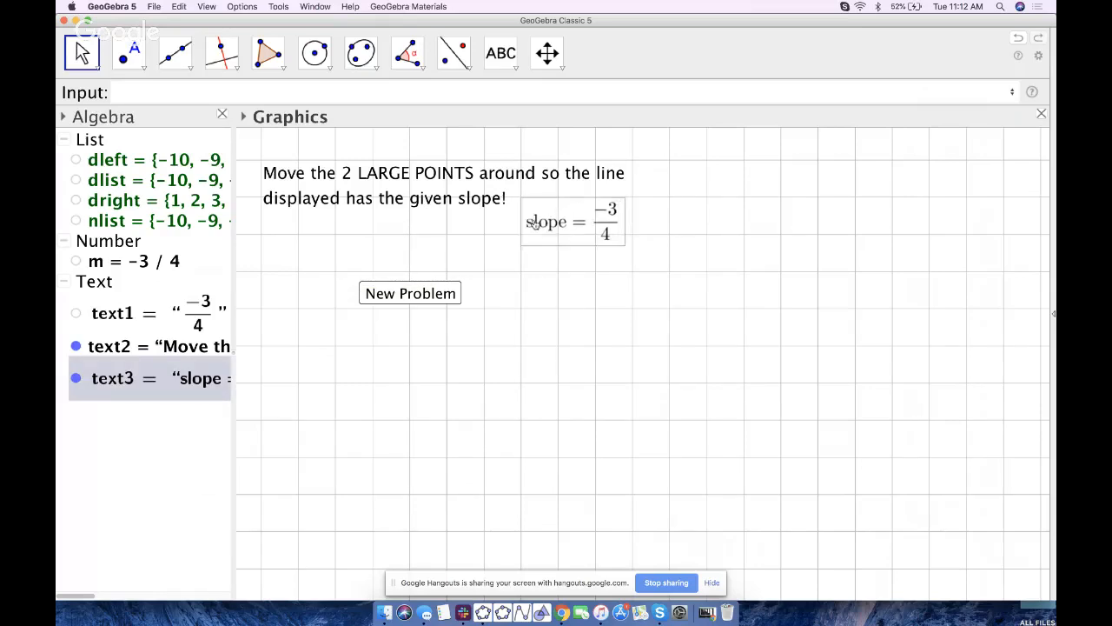
Step: Generate new problems repeatedly to check that the displayed slope fraction updates
click(419, 297)
click(418, 296)
click(417, 297)
click(417, 297)
click(417, 297)
click(417, 296)
click(417, 296)
click(417, 297)
click(418, 296)
click(418, 296)
click(417, 296)
click(417, 295)
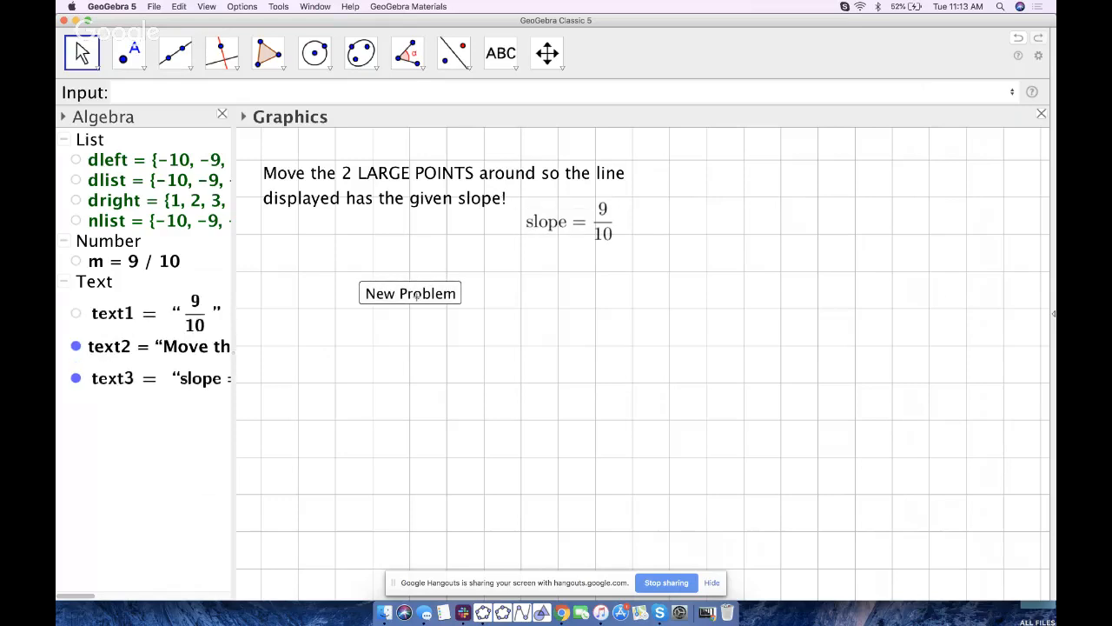
click(418, 296)
click(417, 295)
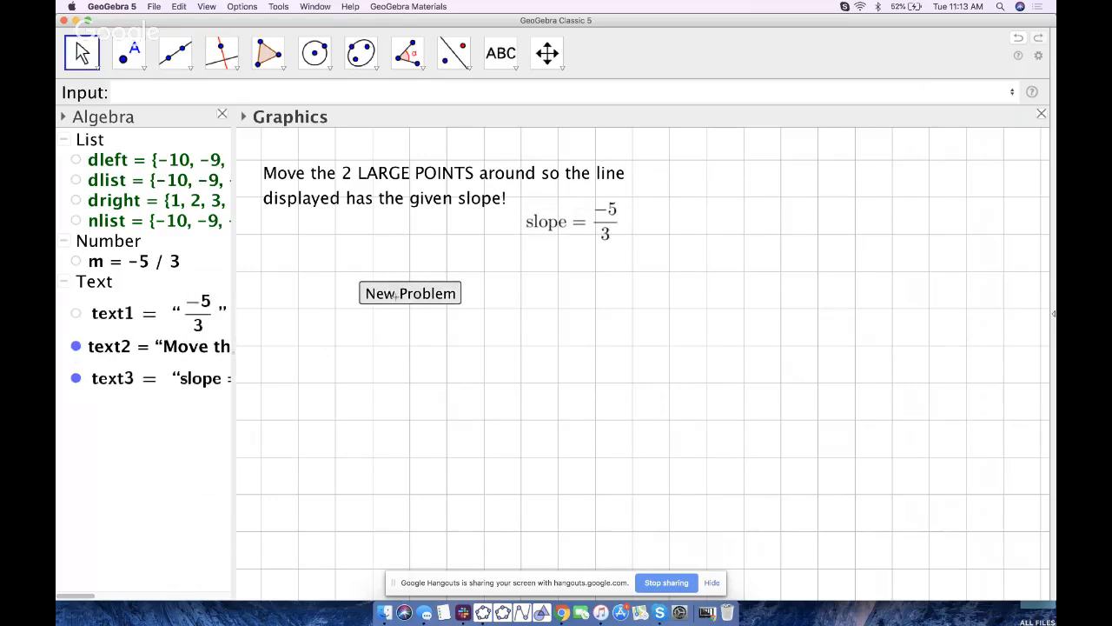
Step: Unfix the New Problem button, reposition it below the start of the instructions and fix it in place again
right_click(392, 298)
click(432, 358)
drag(420, 304, 318, 295)
right_click(316, 287)
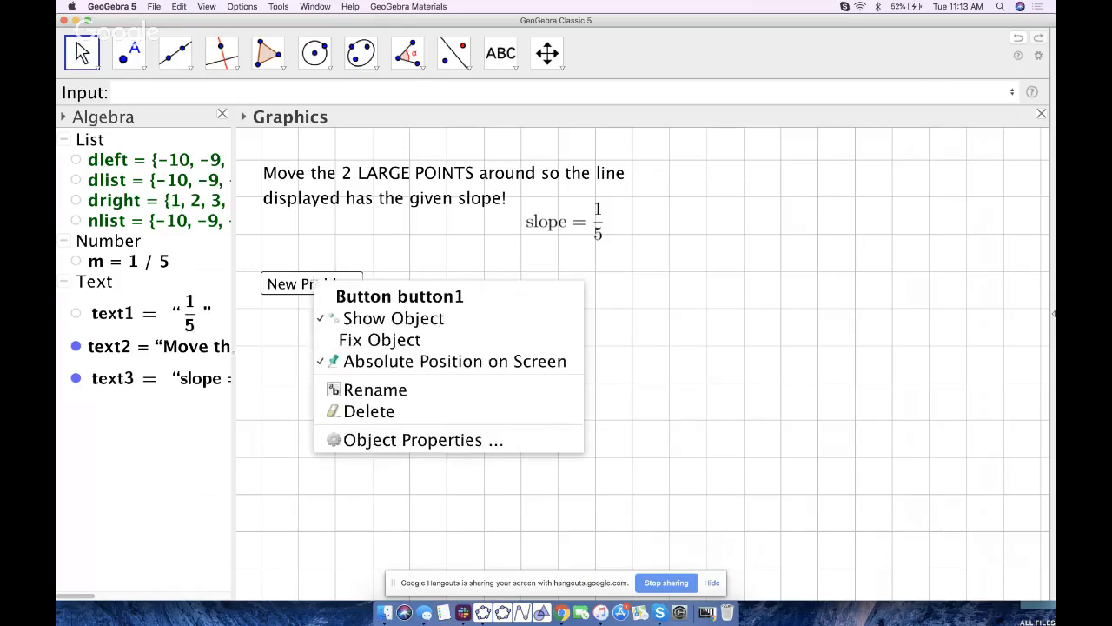
click(356, 339)
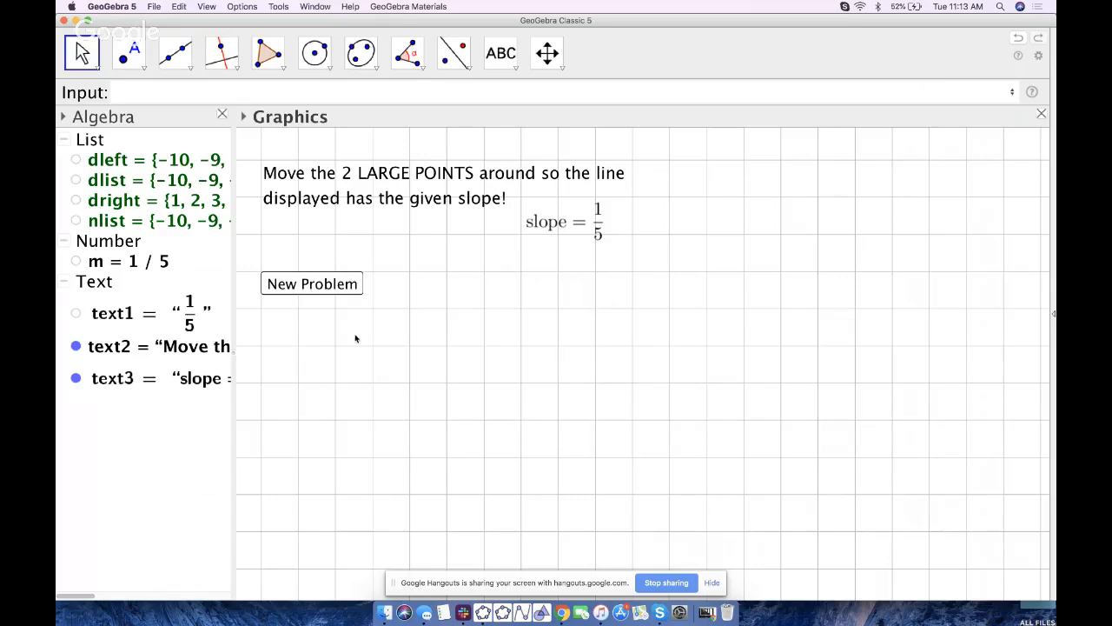
Step: Draw a line through new points at (-6, 0) and (1, 4), and hide the line's label
click(186, 66)
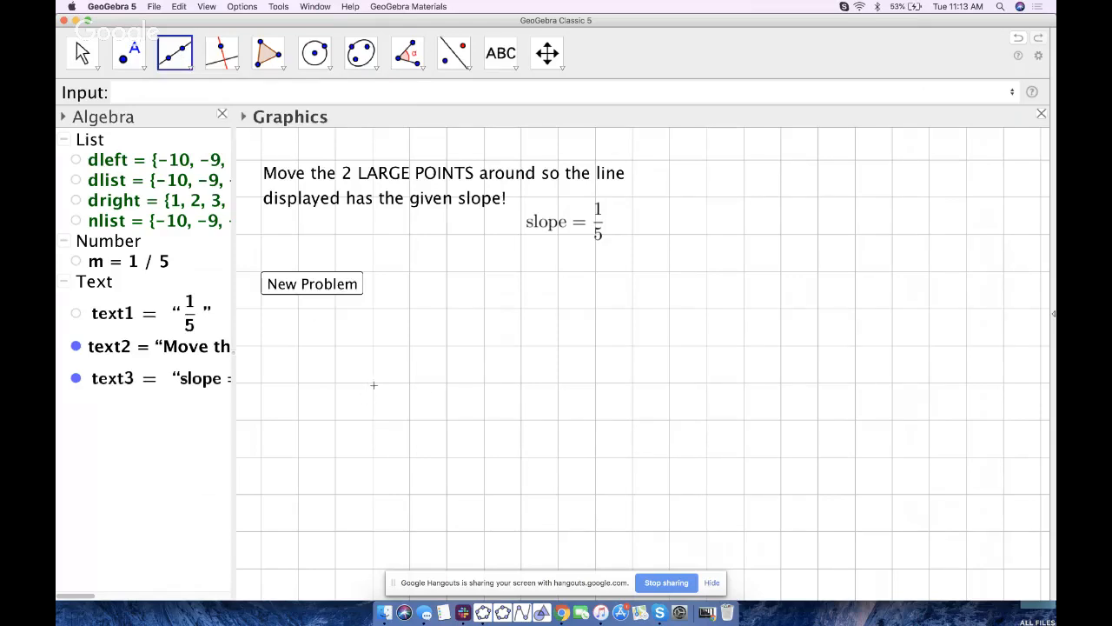
click(412, 383)
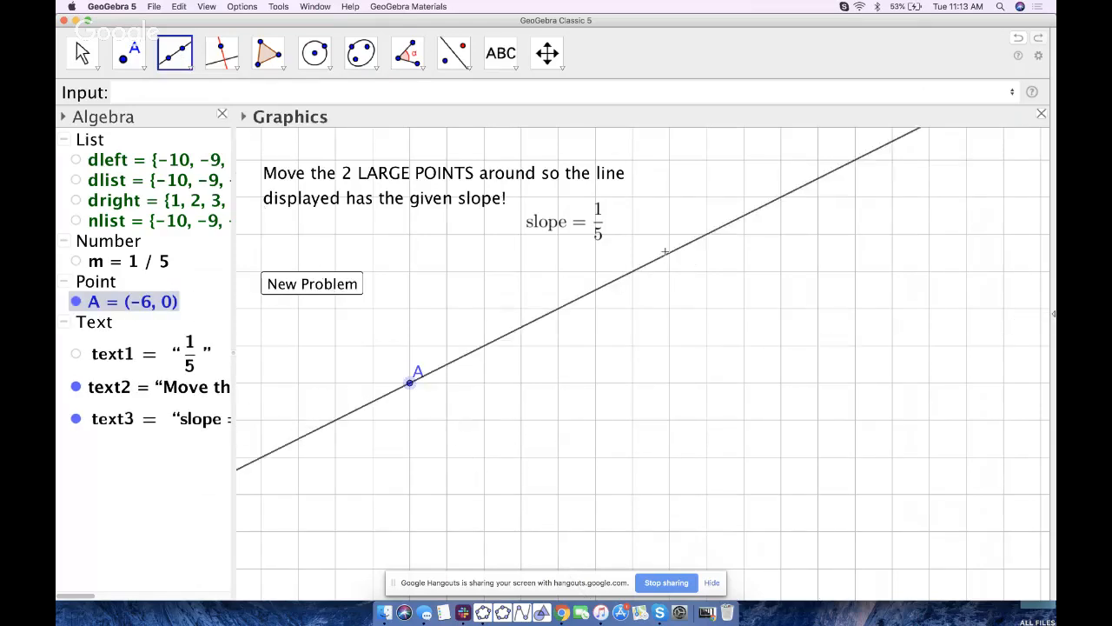
click(670, 235)
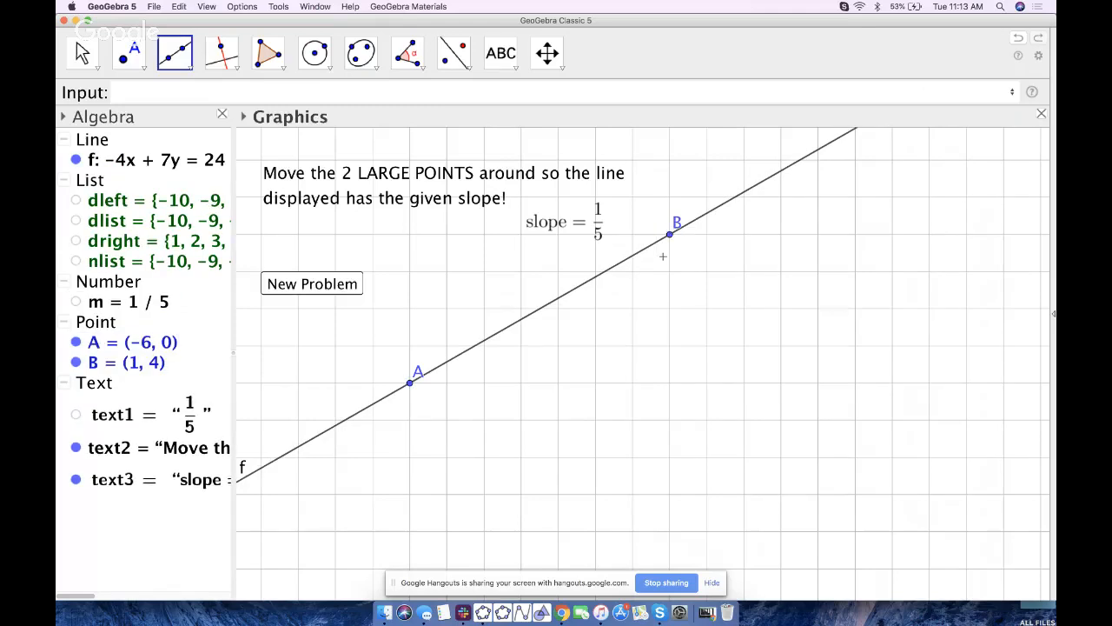
click(82, 53)
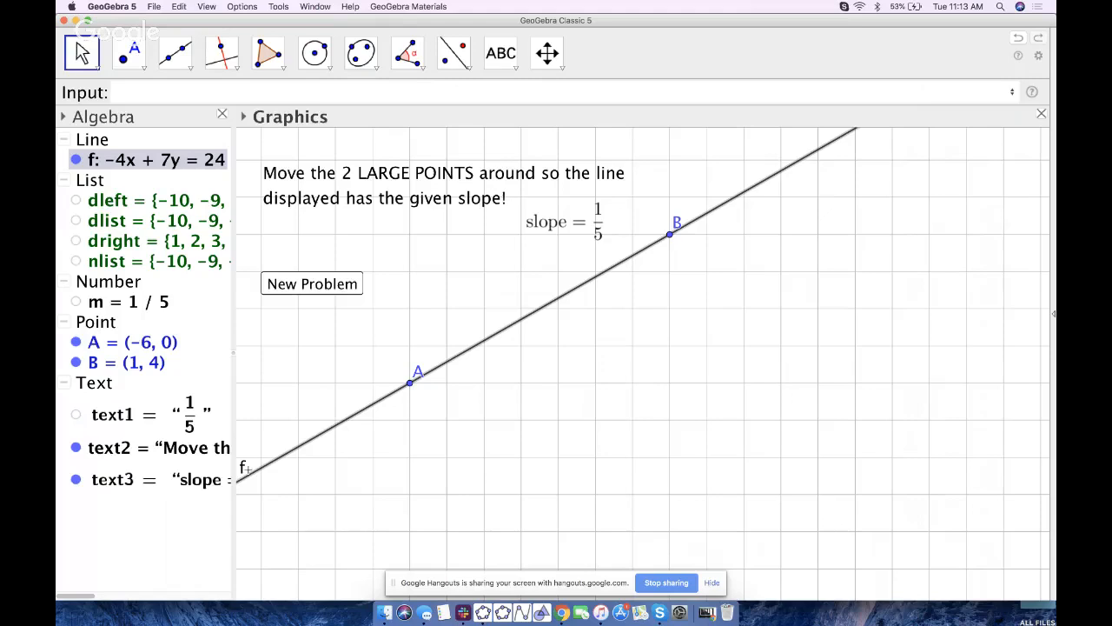
right_click(258, 474)
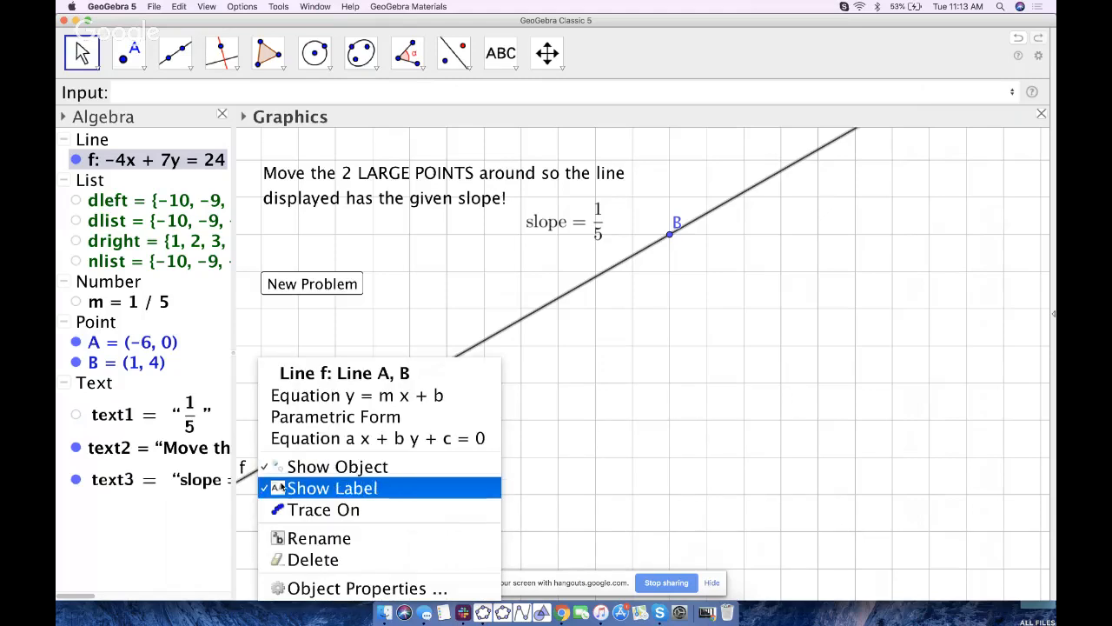
click(291, 489)
Step: Enlarge points A and B to the maximum point size
click(411, 383)
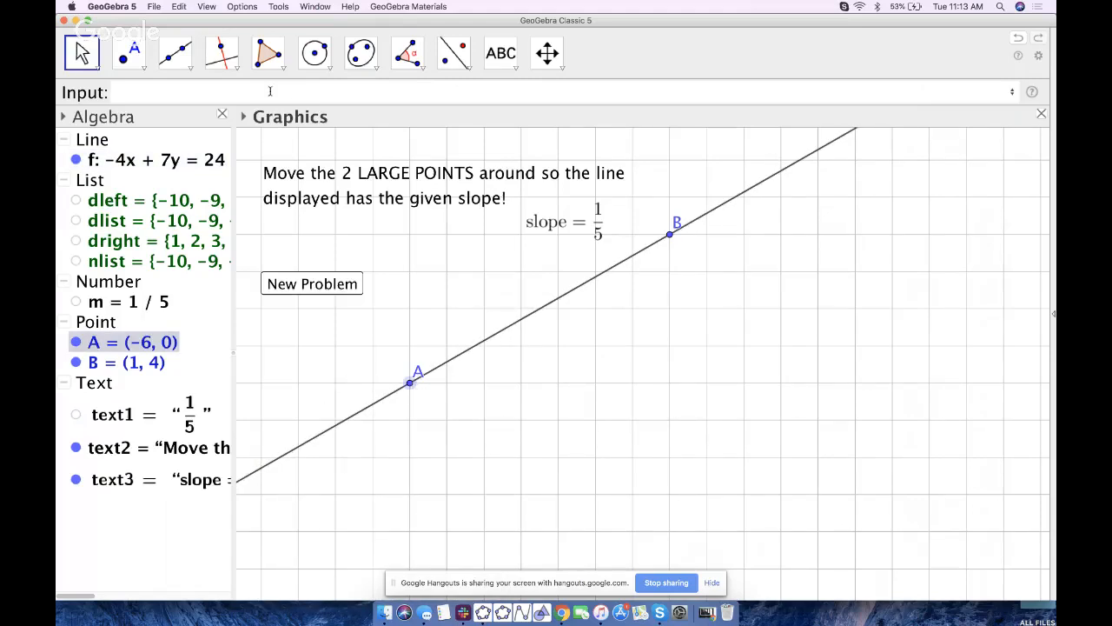
click(244, 116)
click(294, 138)
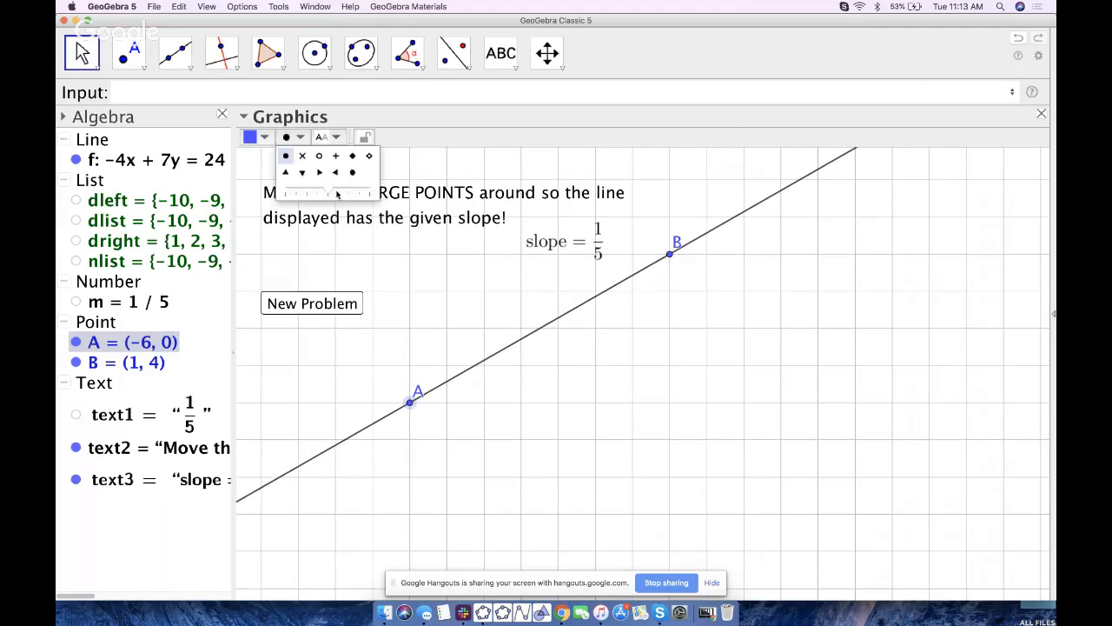
drag(337, 194, 484, 182)
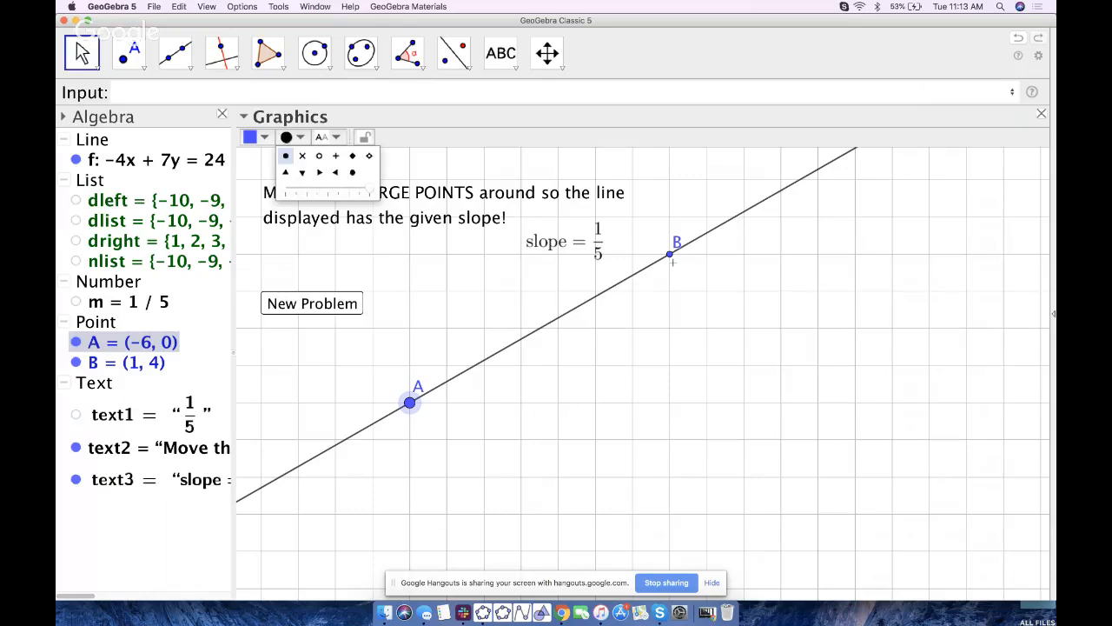
click(670, 255)
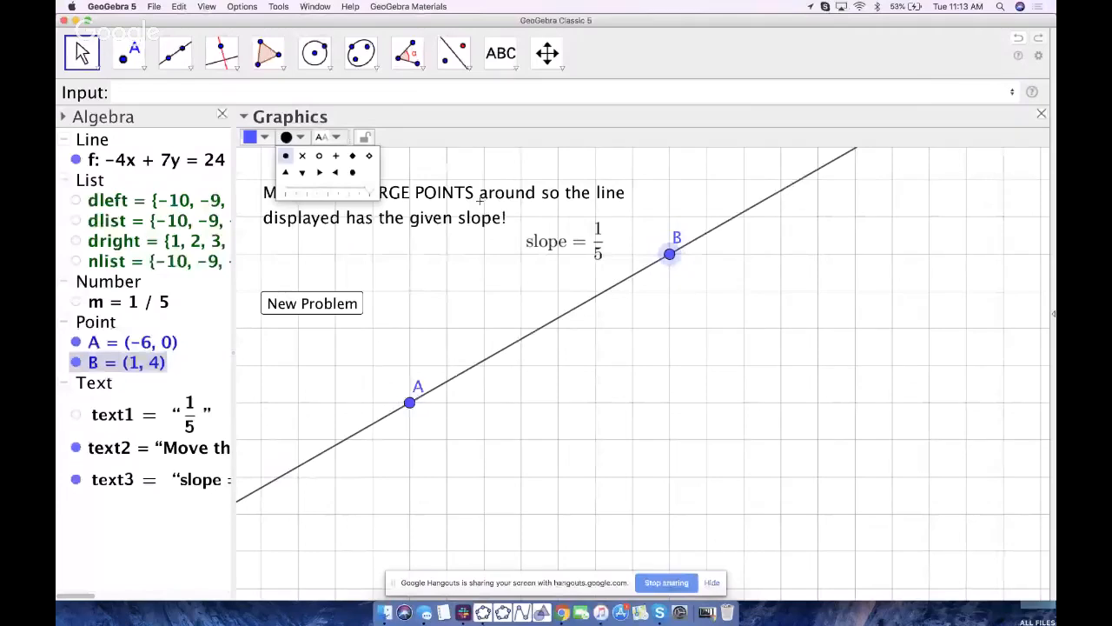
Step: Hide the labels of points B and A
click(337, 138)
click(339, 159)
click(409, 403)
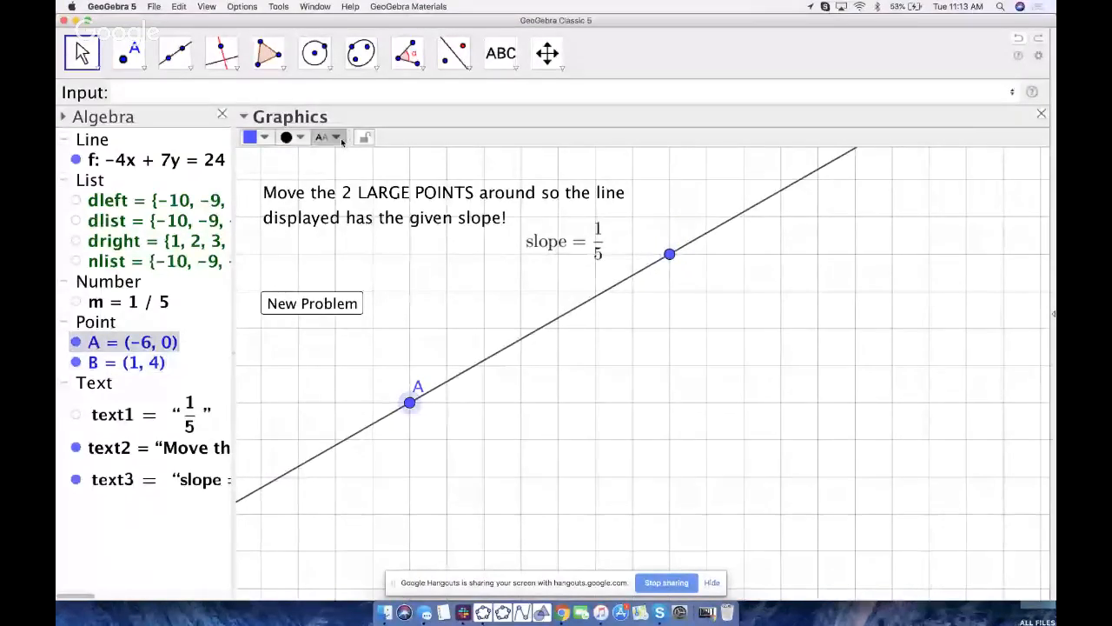
click(337, 139)
click(339, 159)
Step: Try moving the two large points on the grid, placing point B at (0, 4) and keeping A at (-6, 0)
click(670, 254)
drag(670, 255, 633, 254)
click(393, 392)
mouse_move(409, 402)
mouse_down()
mouse_move(373, 403)
mouse_move(409, 402)
mouse_up()
mouse_move(633, 261)
mouse_down()
mouse_move(618, 287)
mouse_move(597, 291)
mouse_move(632, 254)
mouse_up()
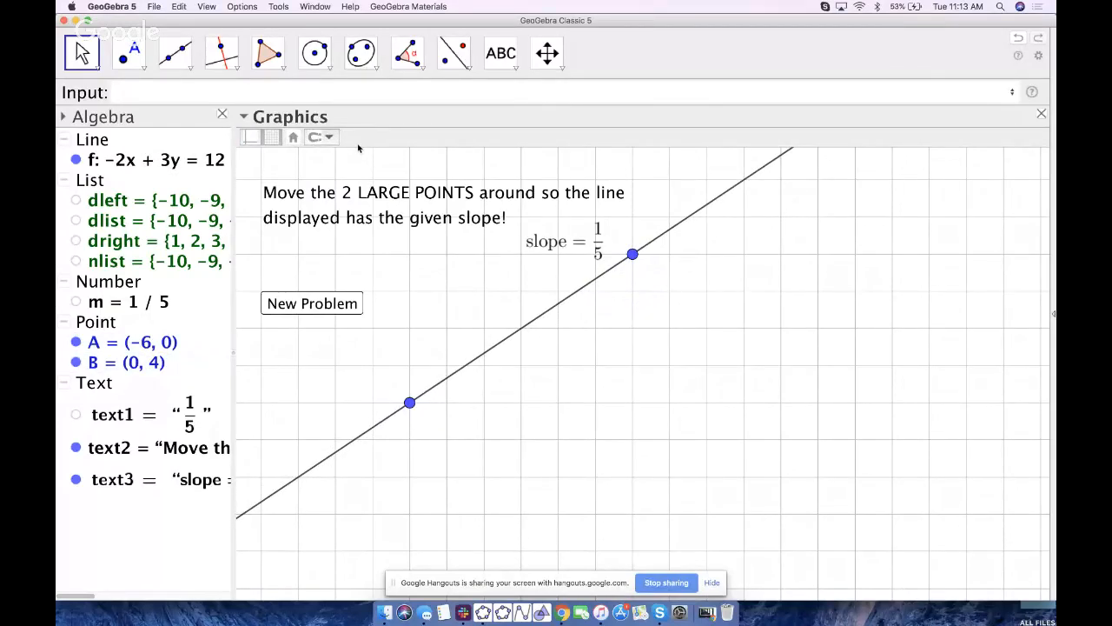
Step: Change the point capturing mode of the graphics view and move point B to (-1, 3)
click(328, 138)
click(332, 205)
drag(409, 402, 427, 417)
drag(635, 262, 611, 286)
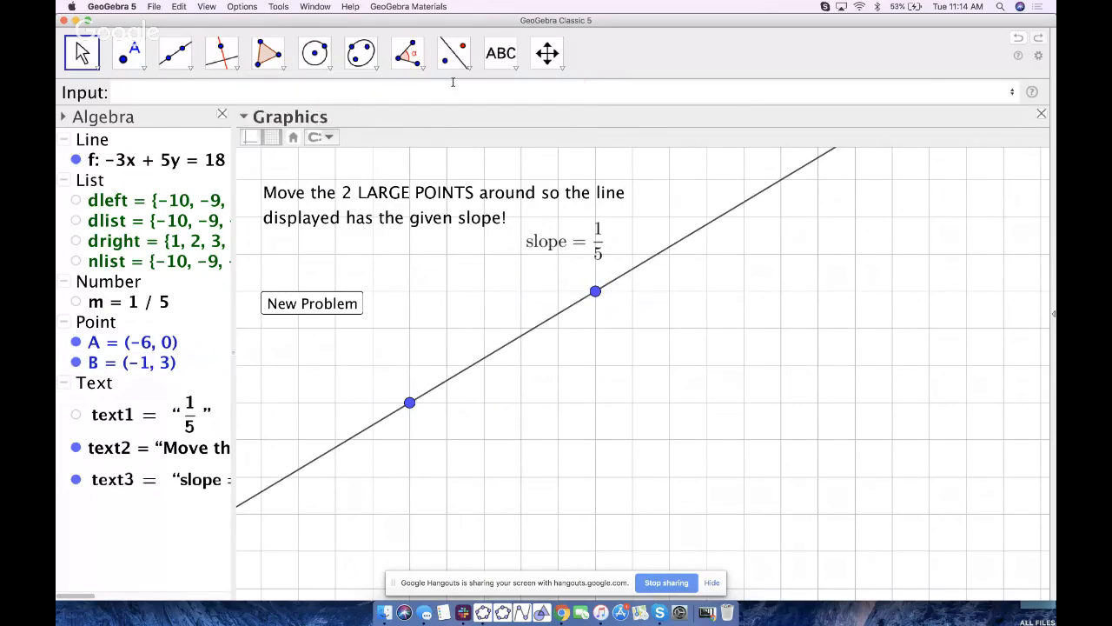
Step: Measure the slope of the line through the two large points with the Slope tool
click(423, 69)
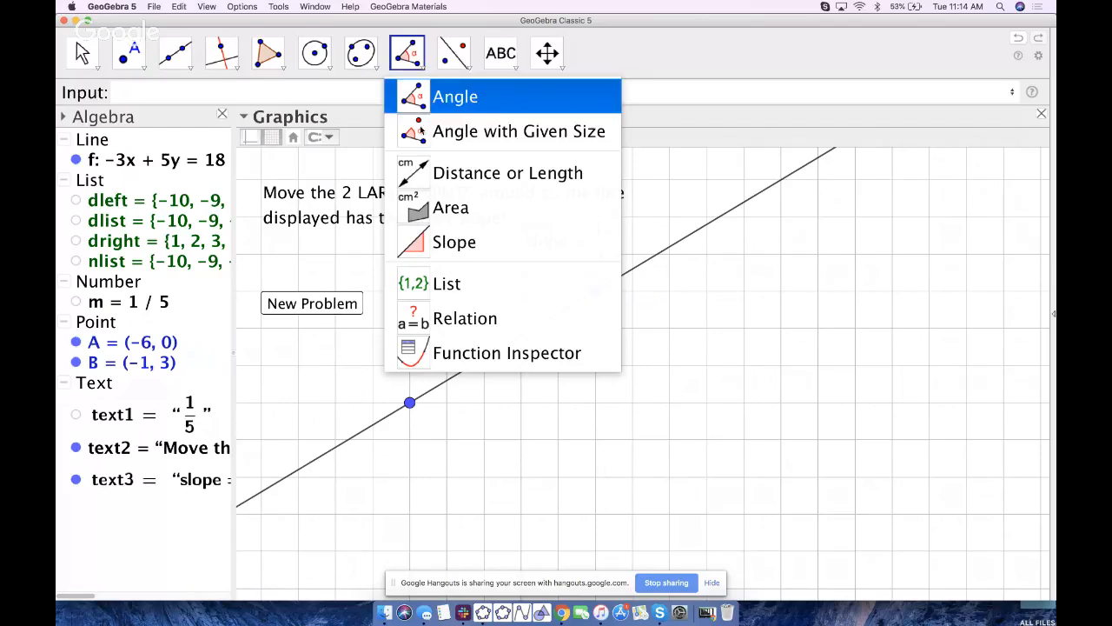
click(427, 241)
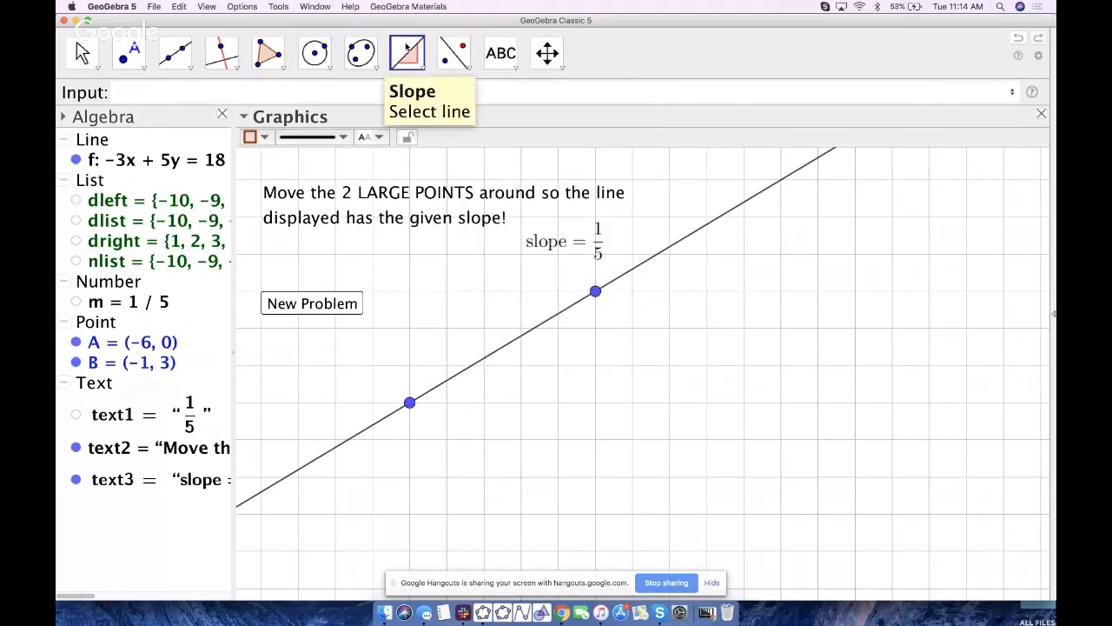
click(482, 363)
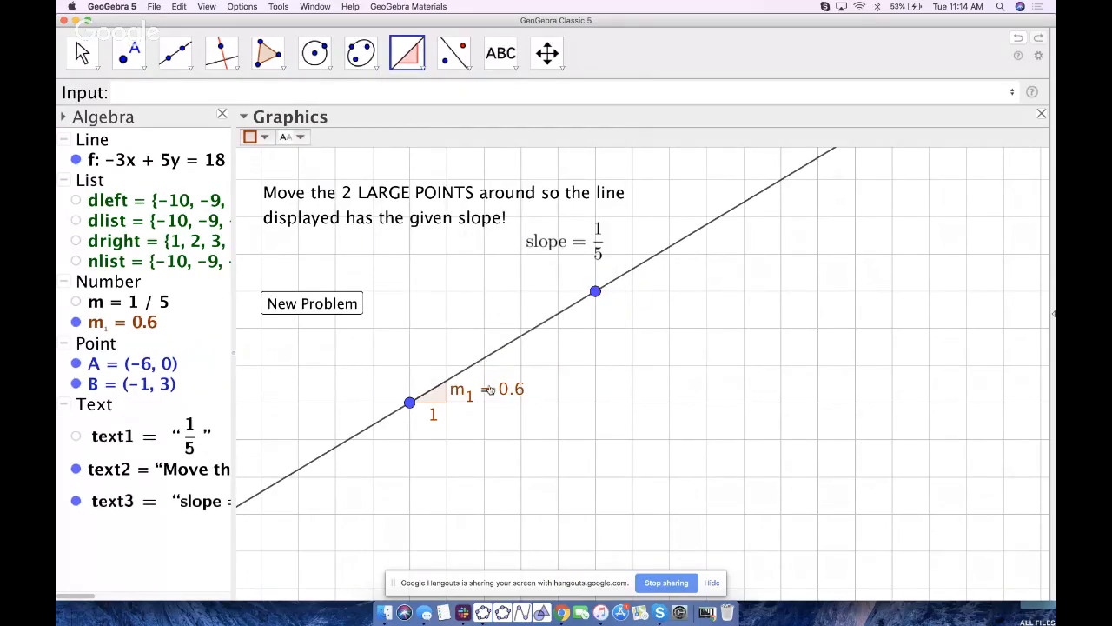
click(83, 54)
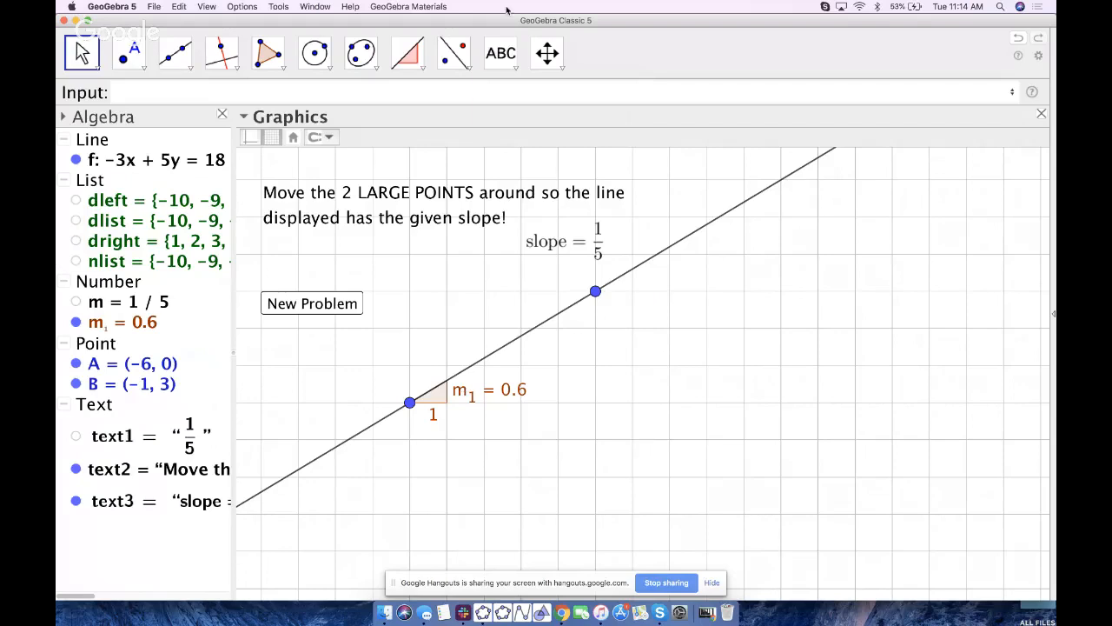
Step: Insert a text reading "CORRECT !!!" in the empty grid area beyond point B
click(501, 53)
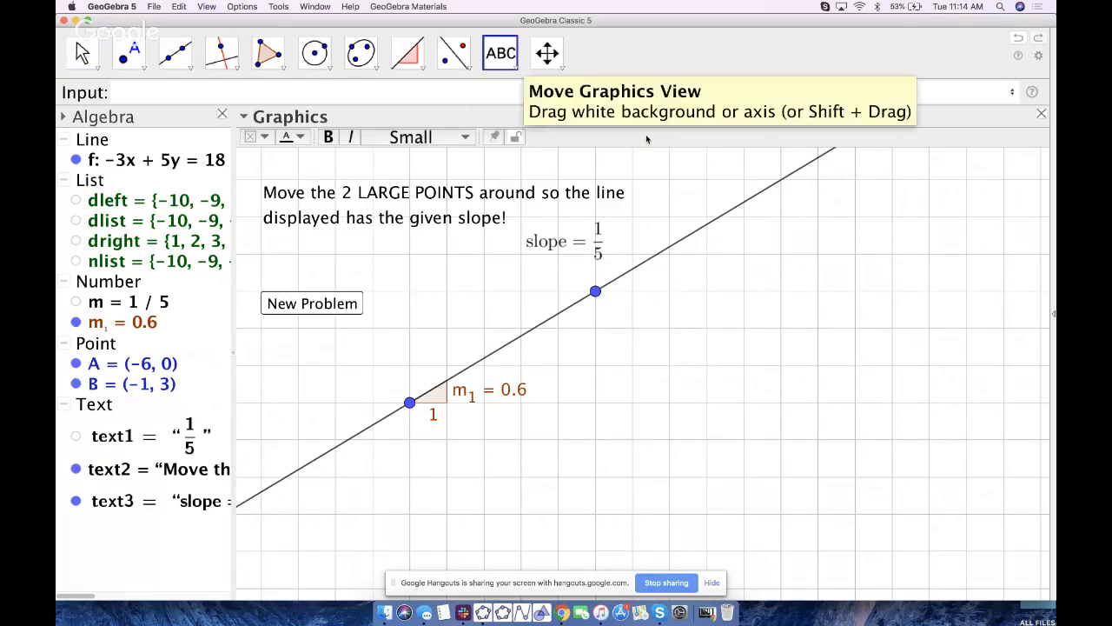
click(721, 282)
text(CORRECT )
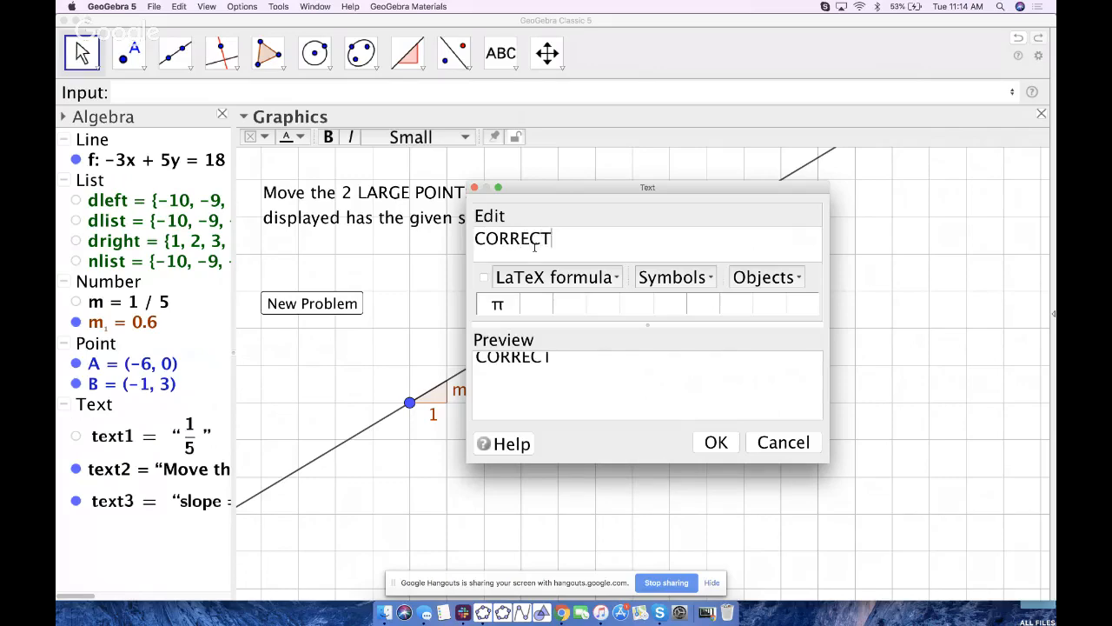
text(!!!)
click(716, 444)
Step: Give the CORRECT !!! text a pink background (255, 102, 153) and a white foreground color
right_click(701, 306)
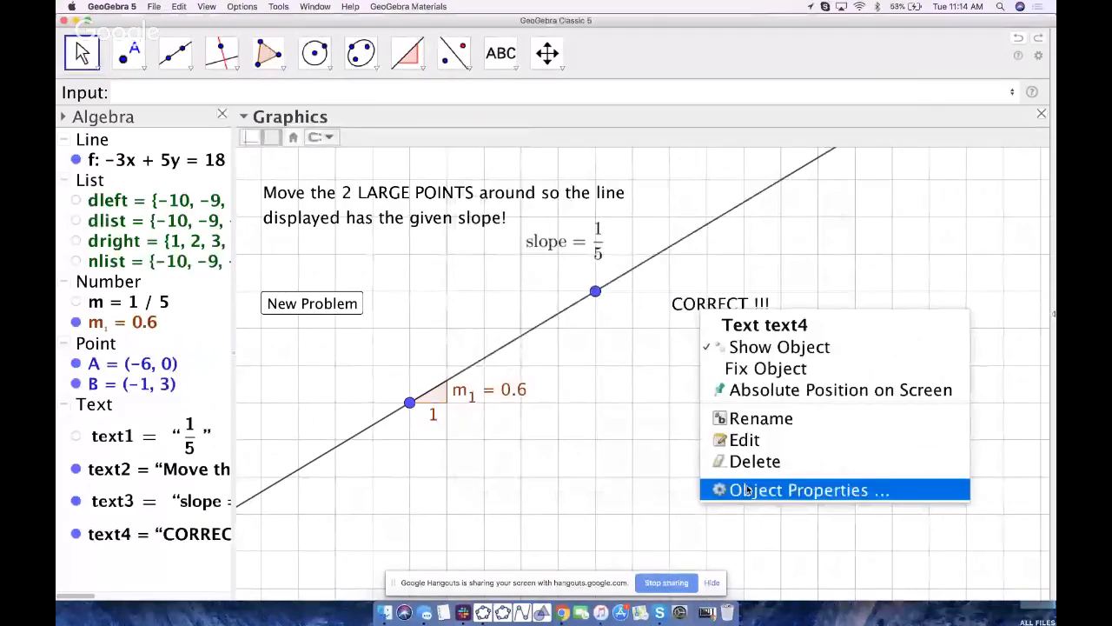
click(747, 489)
click(606, 191)
click(447, 400)
click(499, 217)
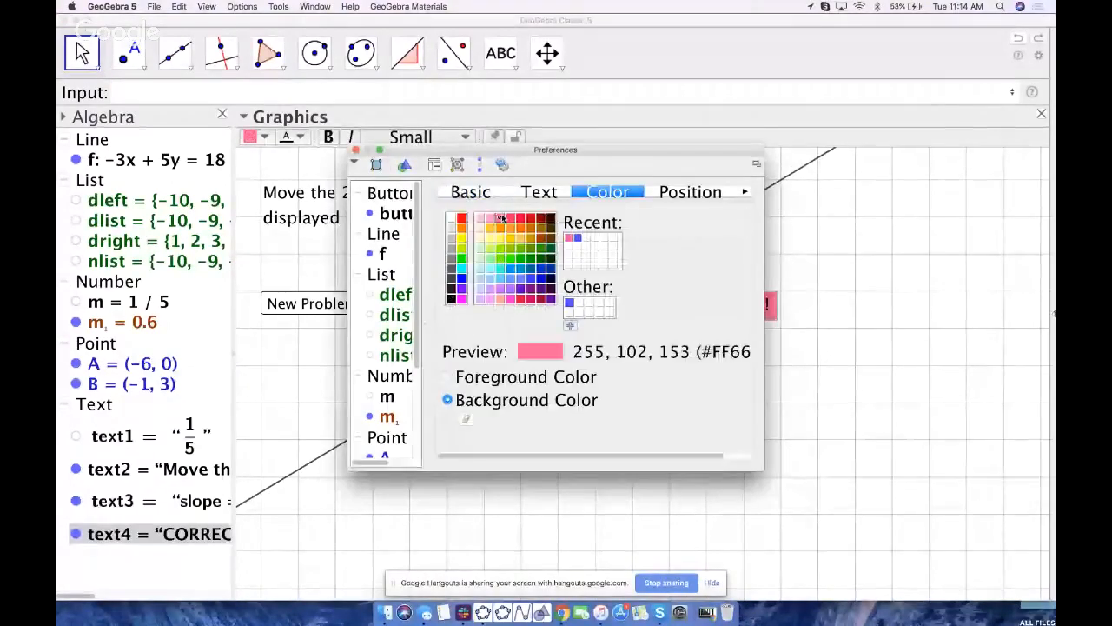
click(448, 376)
click(450, 218)
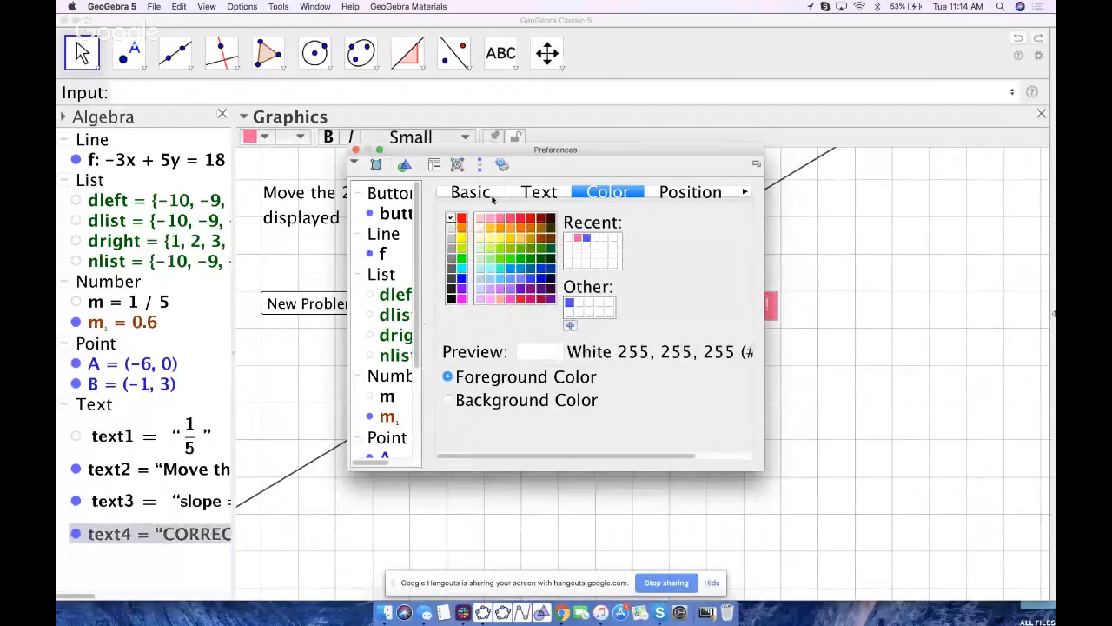
Step: Set the CORRECT !!! text to size Large and italic, and close its properties
drag(552, 159, 382, 148)
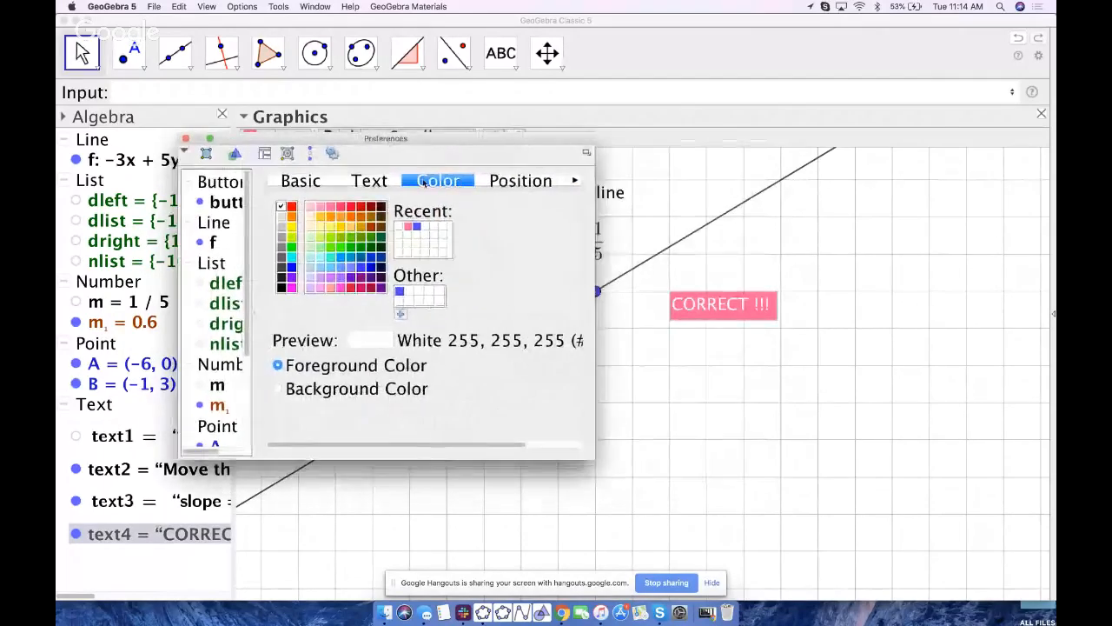
click(373, 181)
click(478, 208)
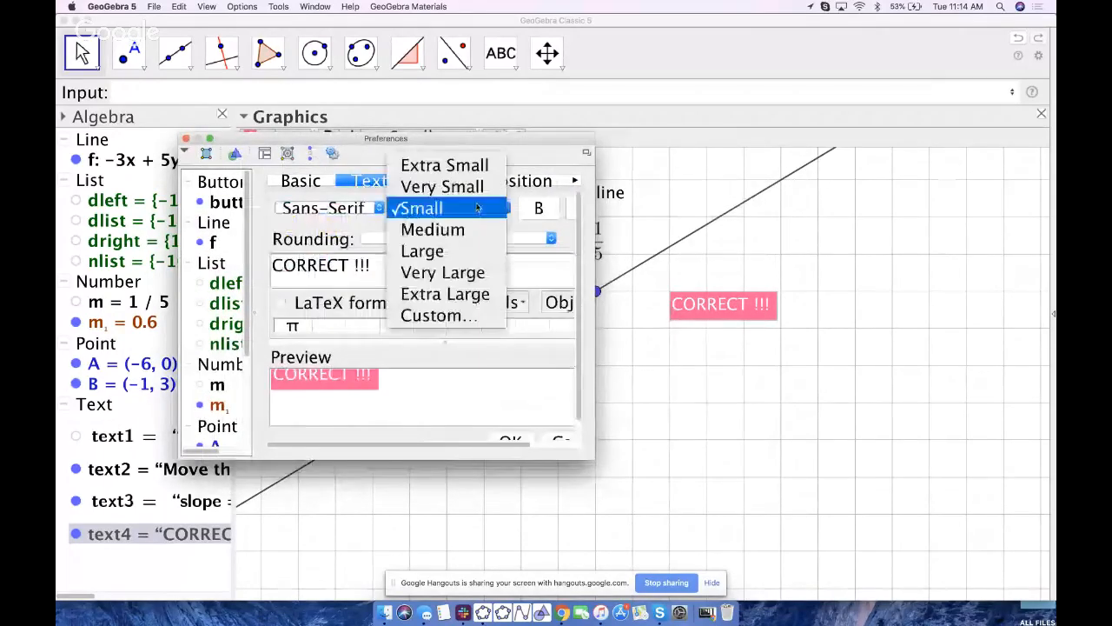
click(453, 253)
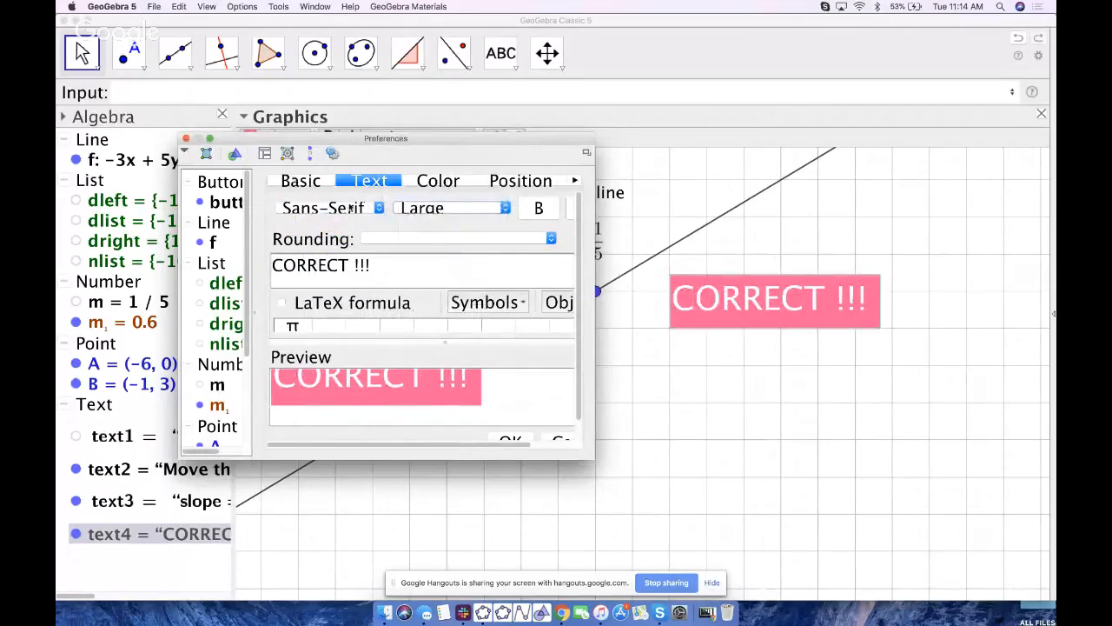
drag(596, 250, 634, 253)
click(585, 207)
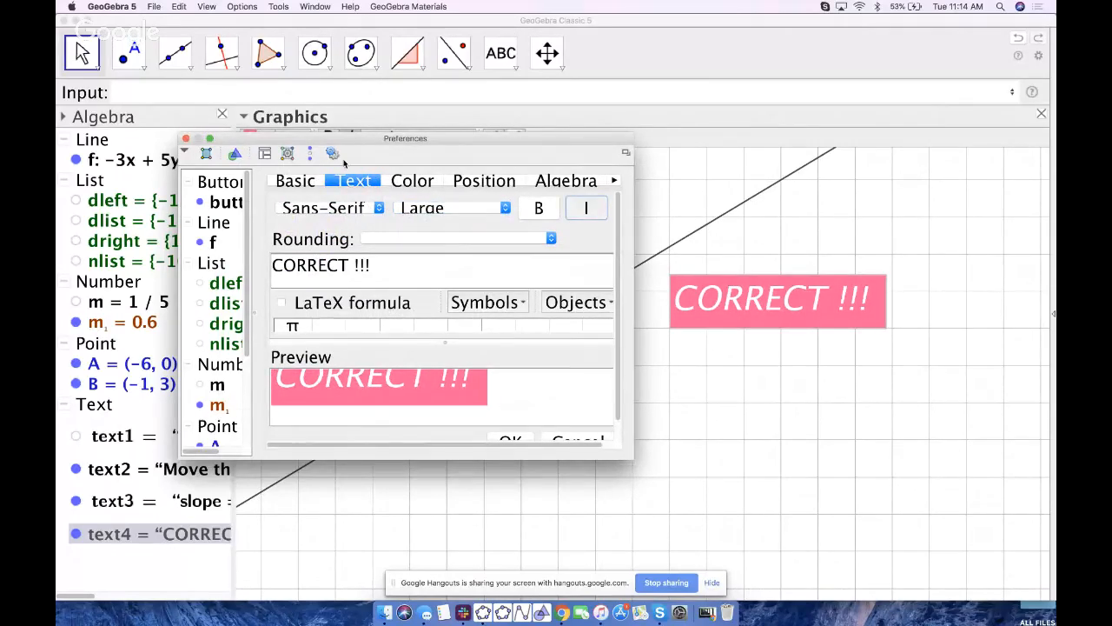
click(185, 138)
Step: Move the CORRECT !!! text next to the slope triangle's label, below the line
drag(690, 338, 604, 413)
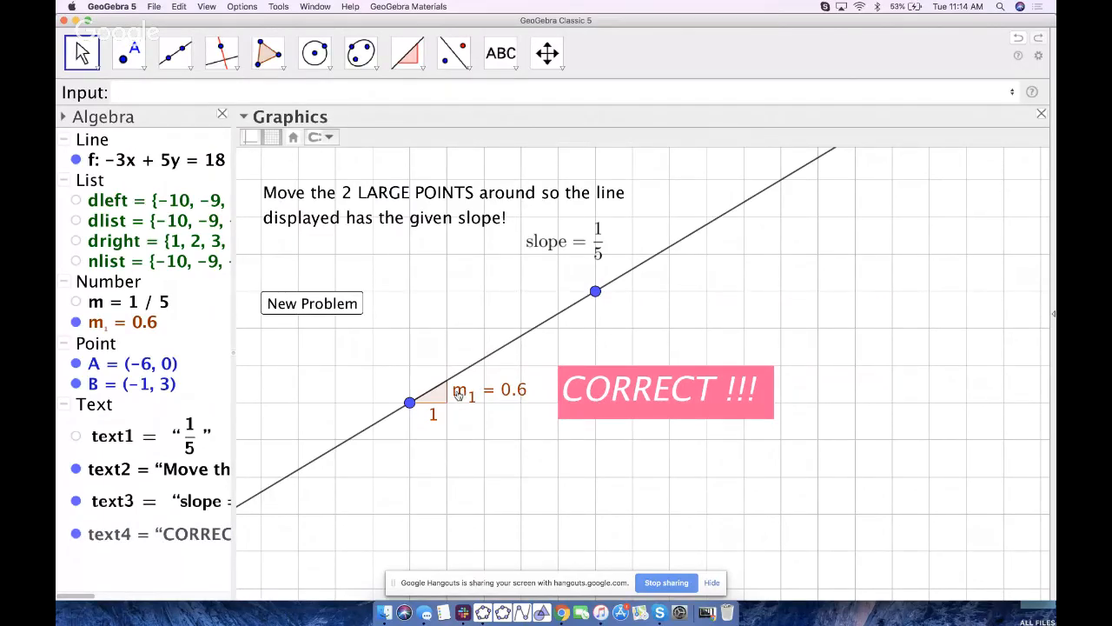
right_click(459, 394)
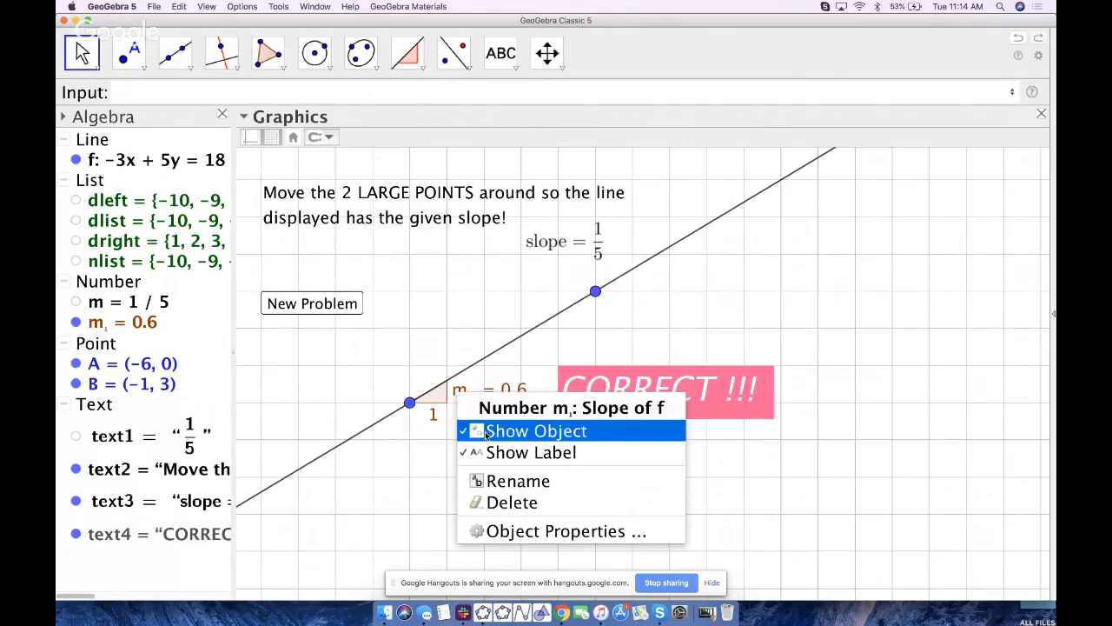
click(520, 381)
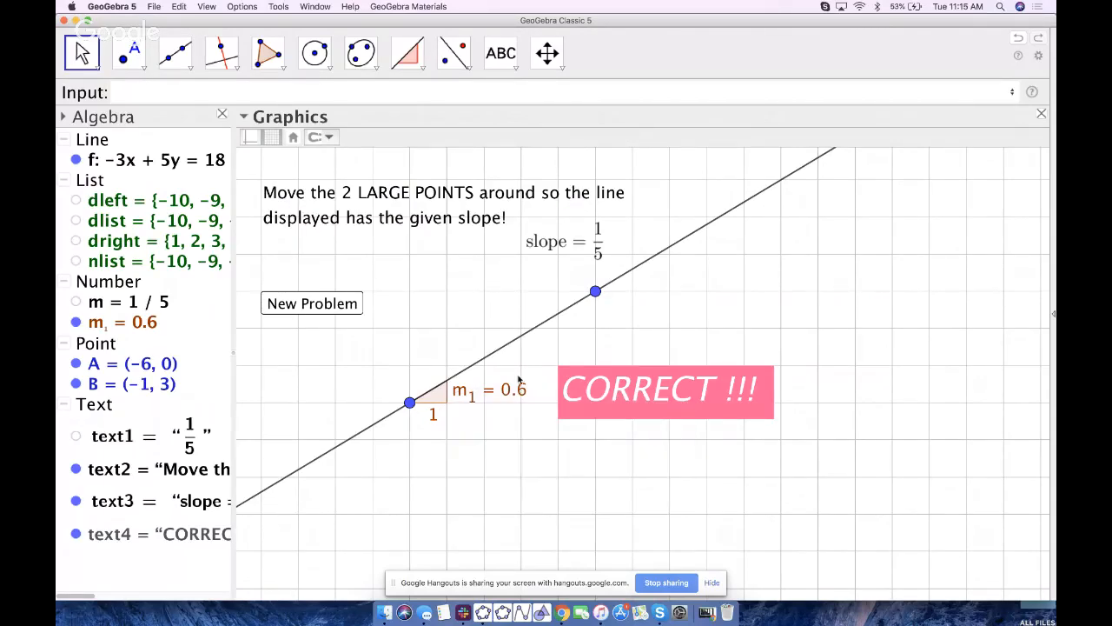
click(625, 392)
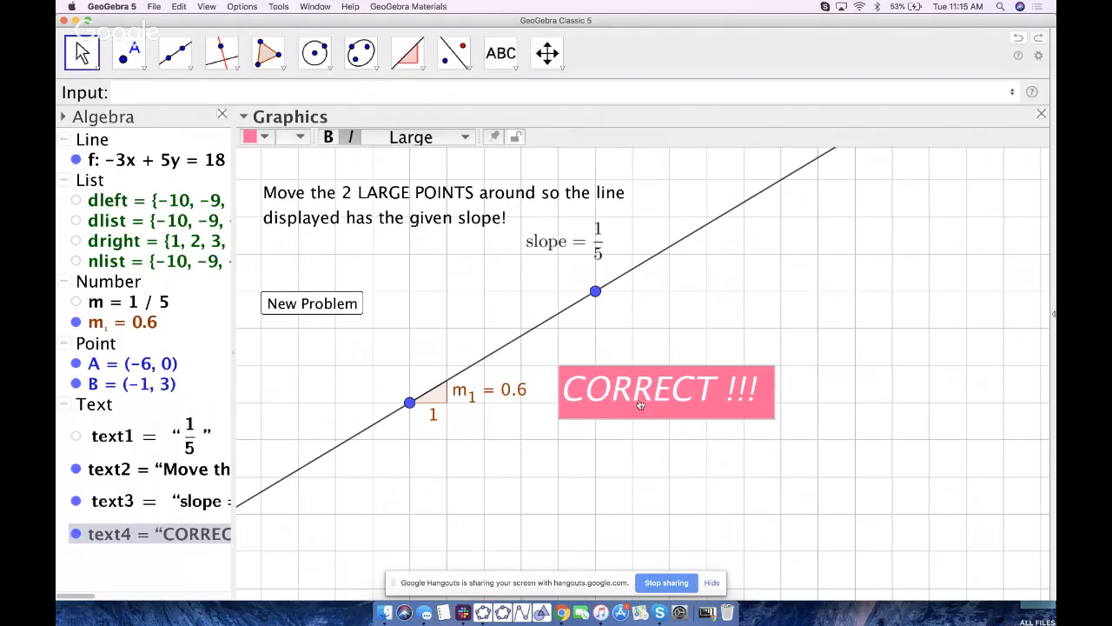
key(Escape)
Step: Set the CORRECT !!! text's condition to show object to m_1==m and close its properties
right_click(632, 392)
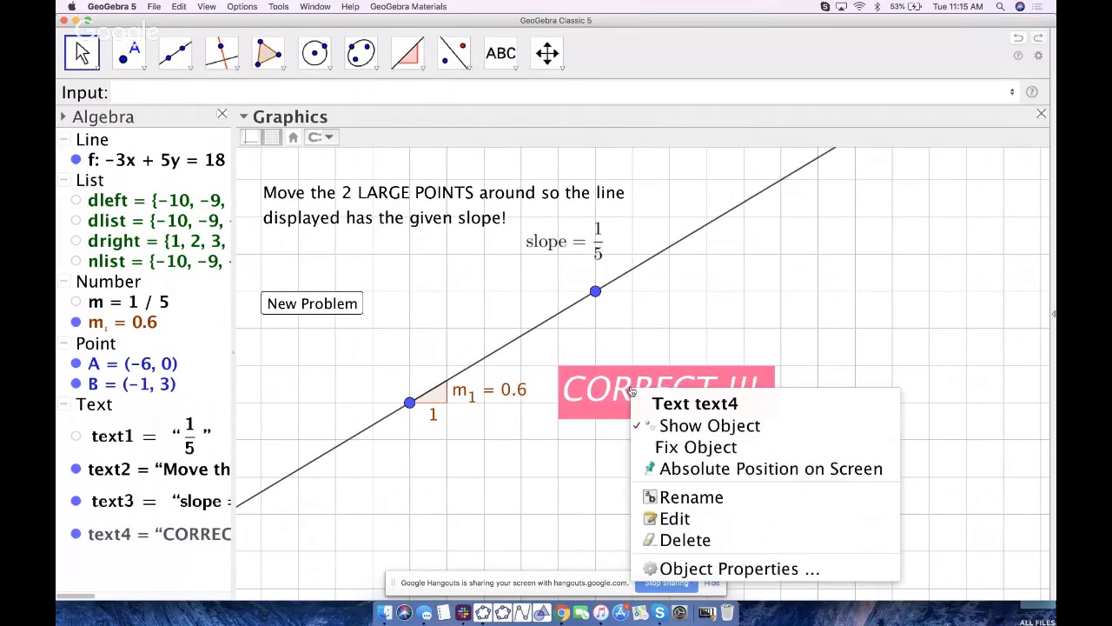
click(677, 569)
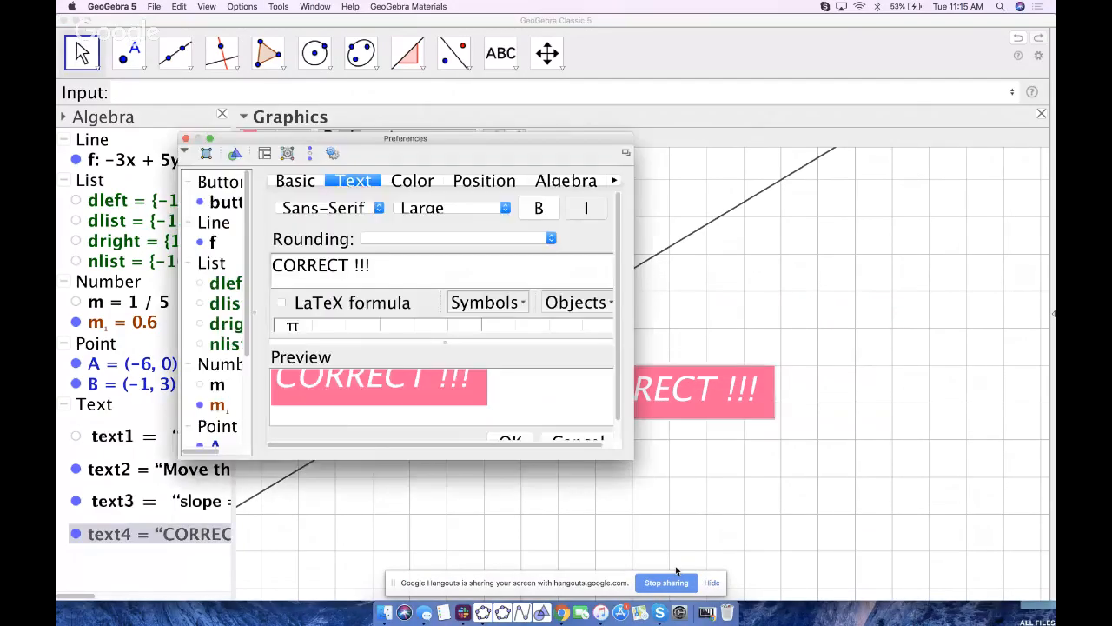
drag(635, 312, 888, 312)
click(705, 184)
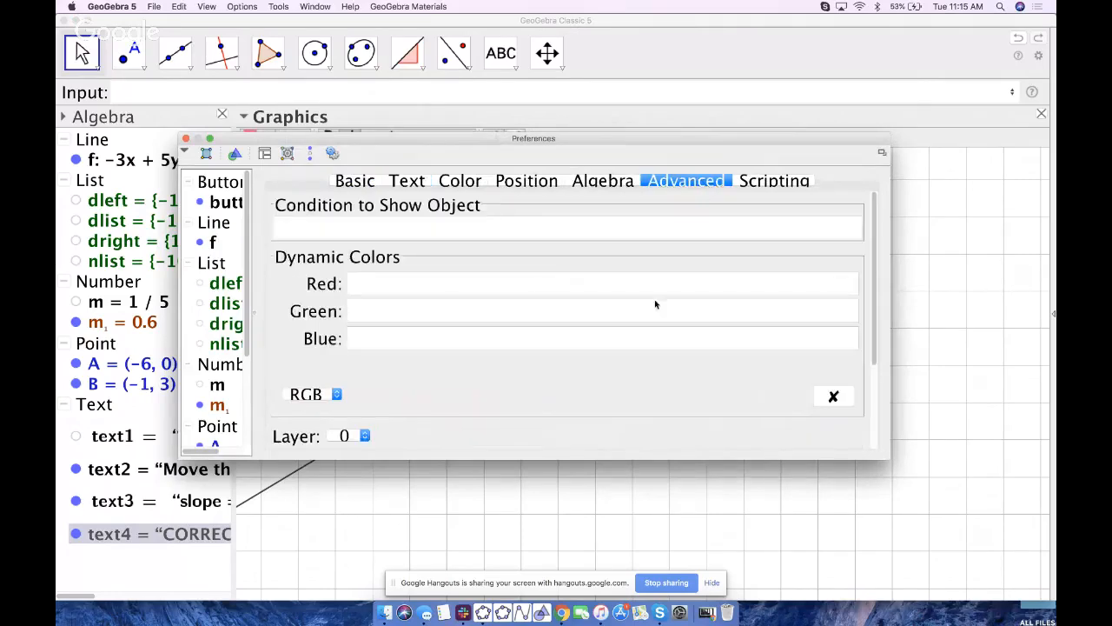
drag(642, 139, 807, 442)
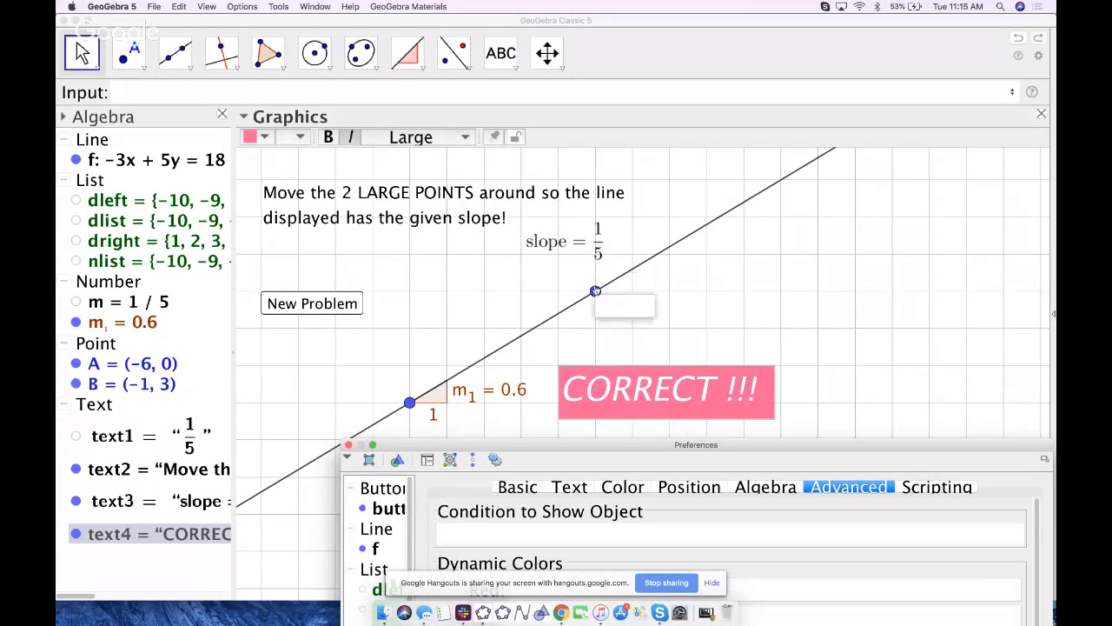
mouse_move(412, 401)
mouse_down()
mouse_move(447, 290)
mouse_move(424, 405)
mouse_move(460, 367)
mouse_move(461, 330)
mouse_move(410, 400)
mouse_up()
click(404, 391)
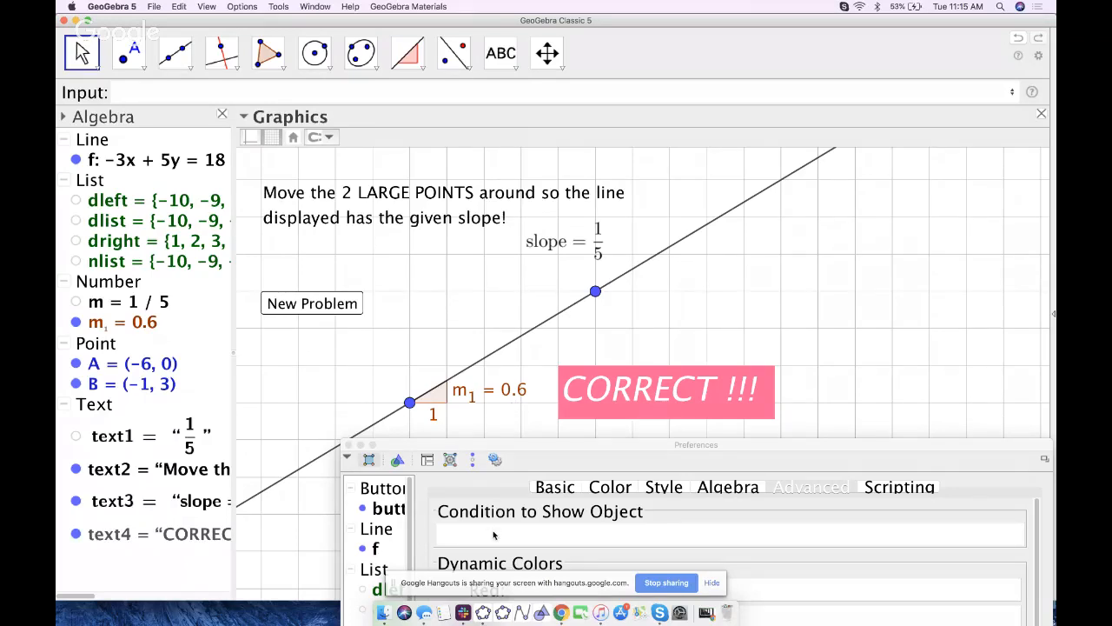
click(615, 400)
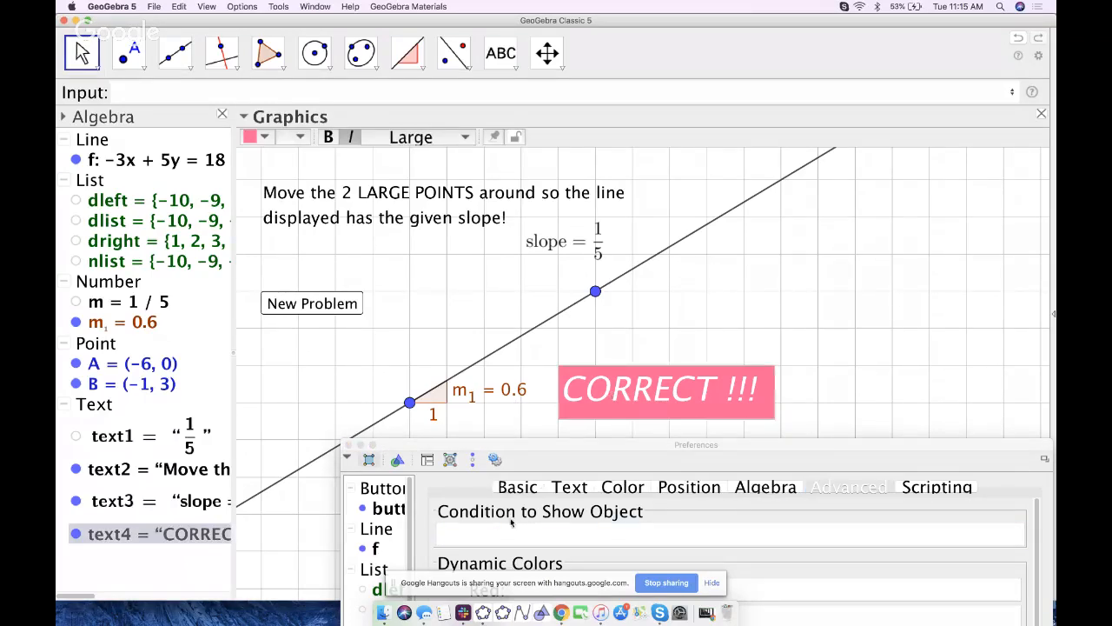
click(508, 532)
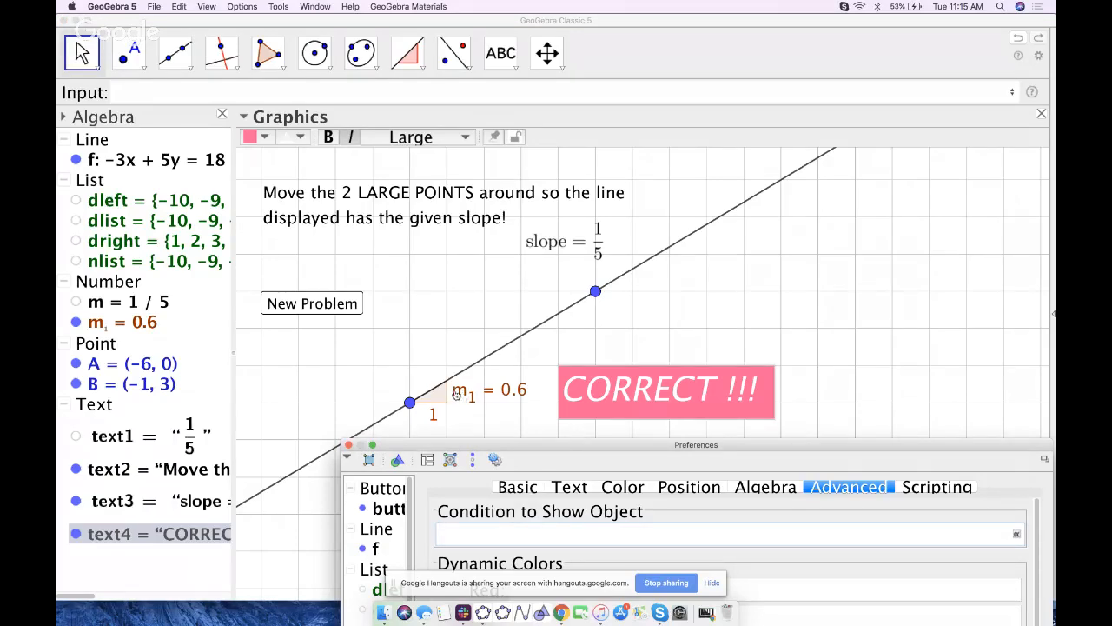
text(m)
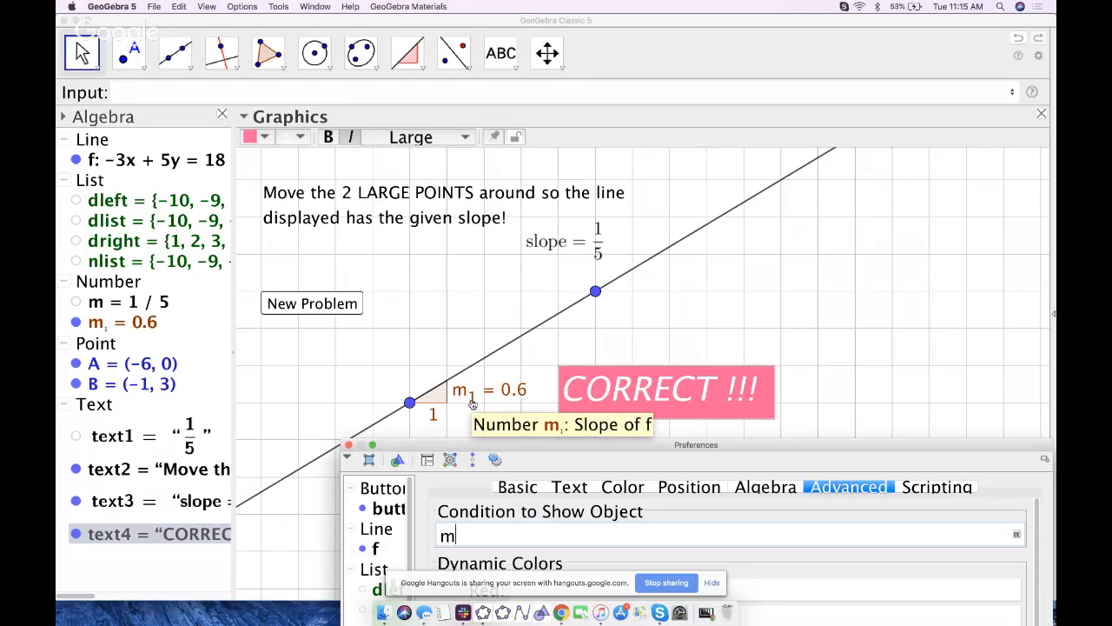
text(_1)
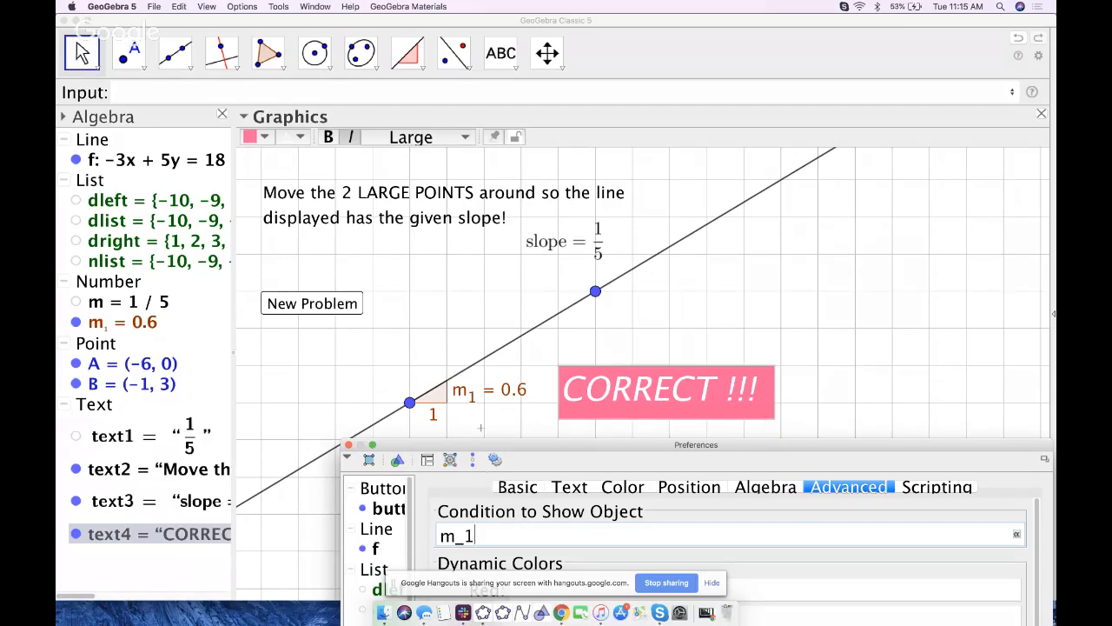
text(==)
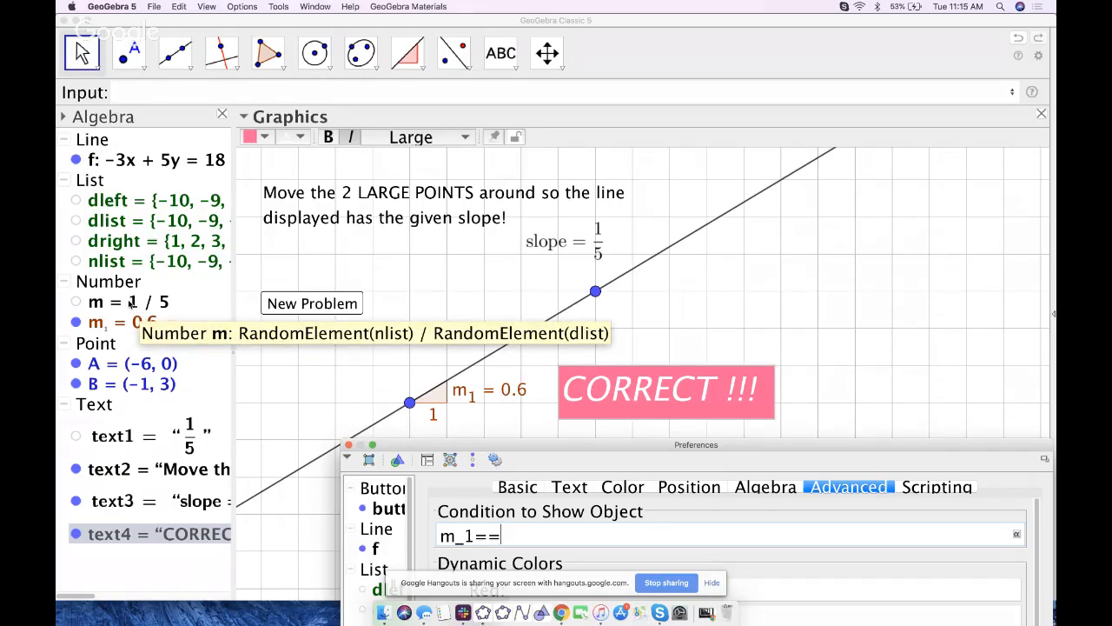
text(m)
key(Return)
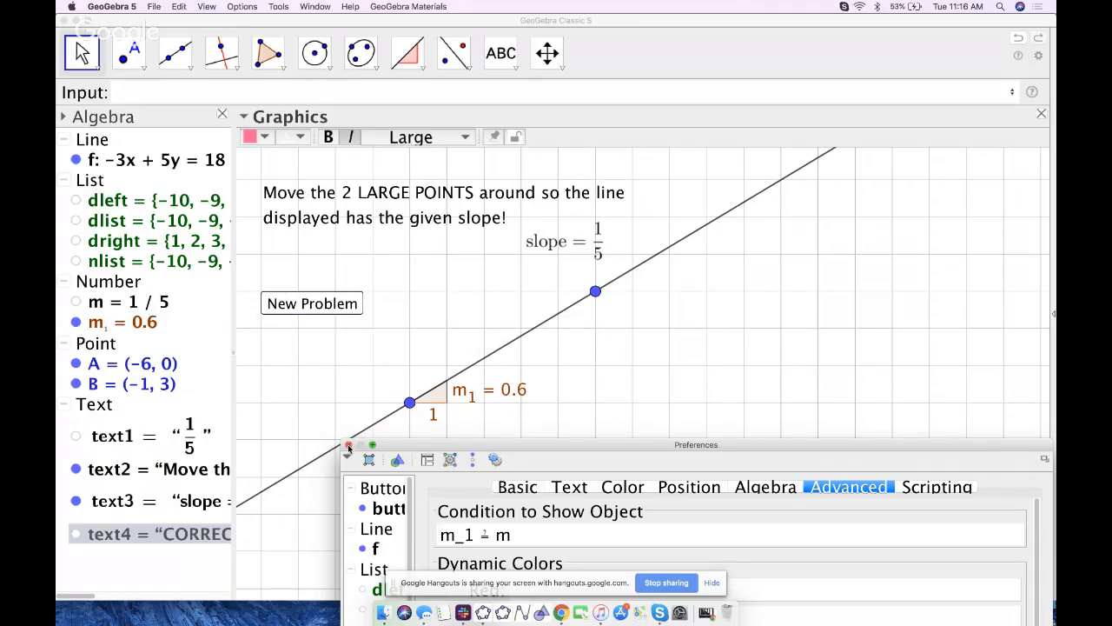
click(348, 446)
Step: Hide the slope triangle m_1 in the graphics view
click(445, 399)
right_click(444, 399)
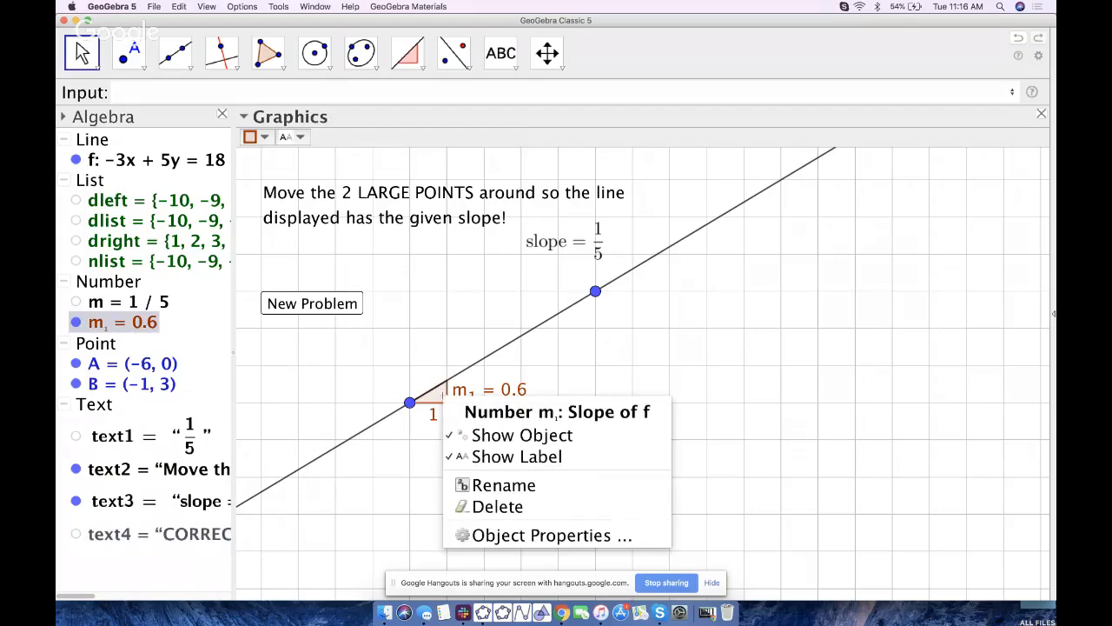
click(478, 435)
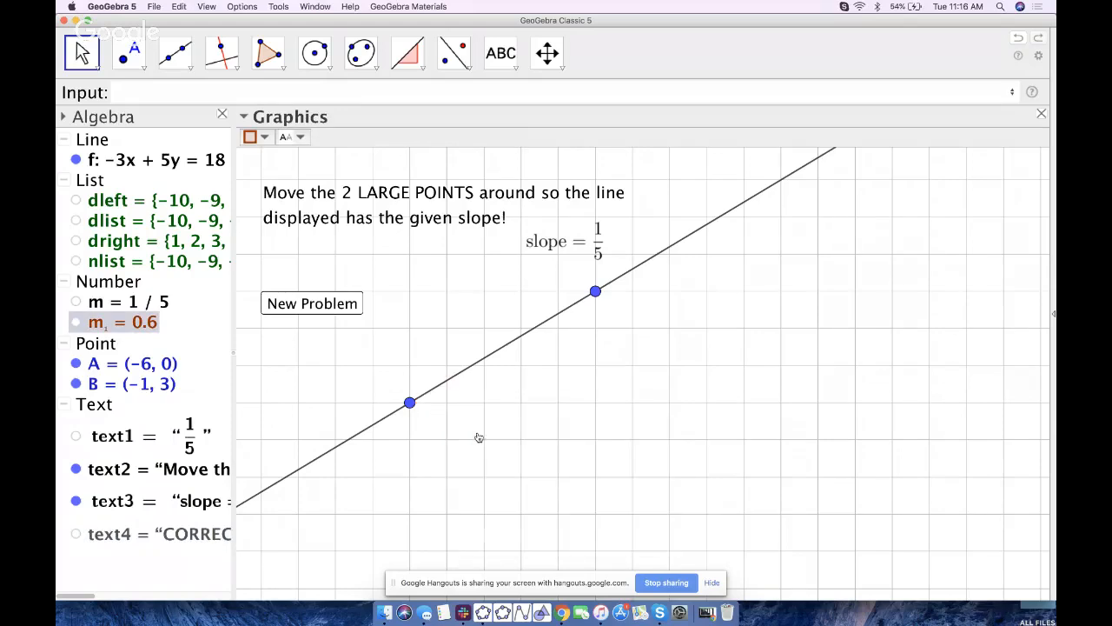
Step: Test the exercise by moving point B to (-1, 1) and on to (4, 2), and close the Algebra view
click(587, 240)
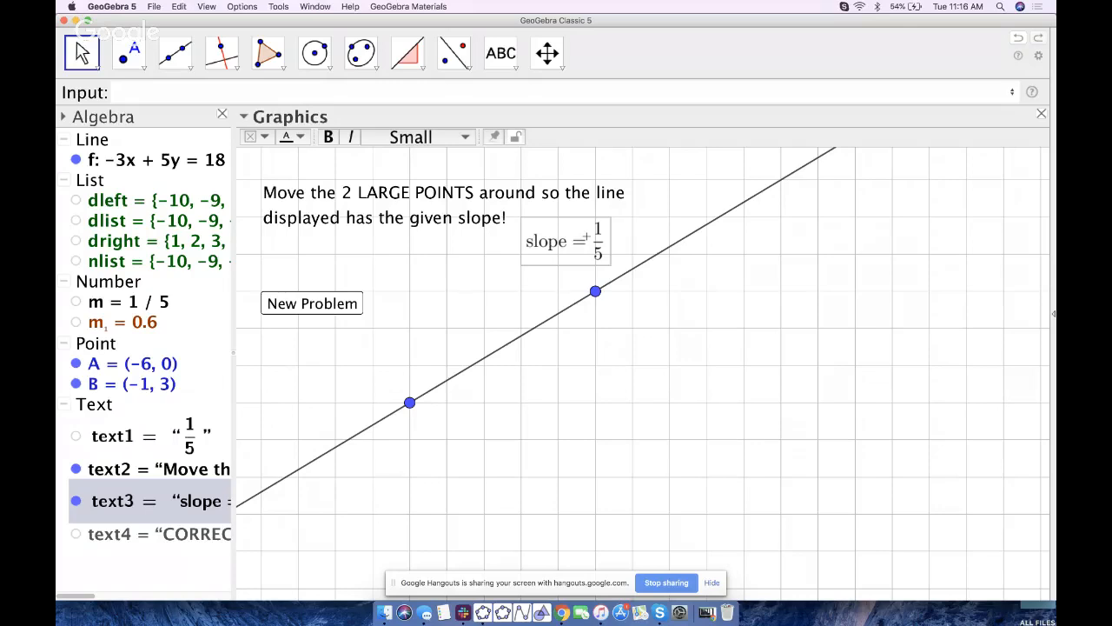
drag(595, 292, 586, 371)
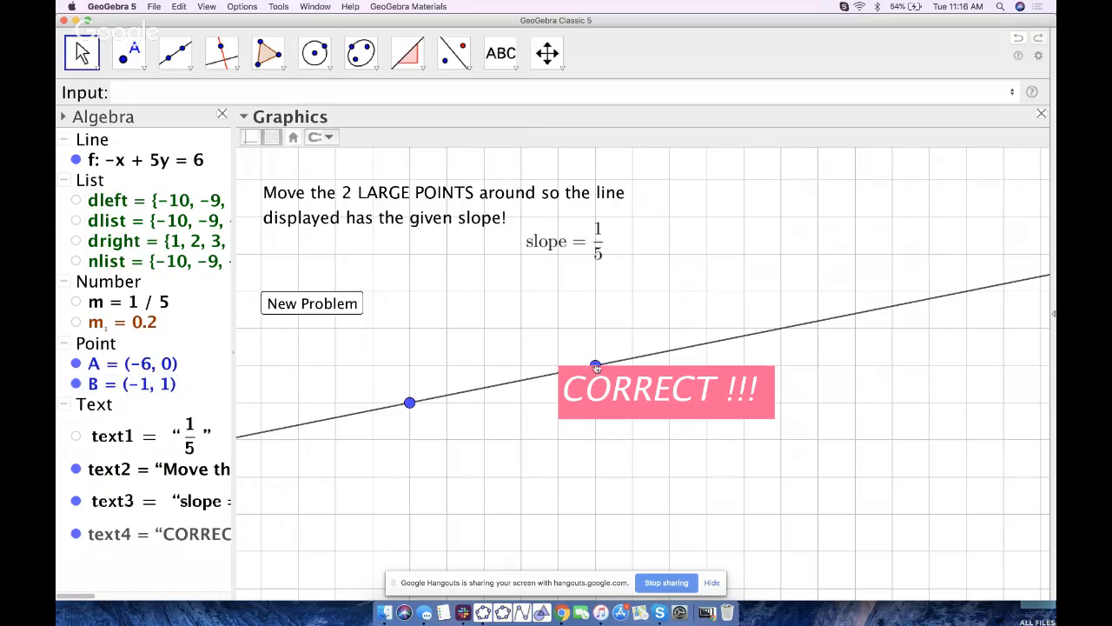
drag(595, 363, 782, 329)
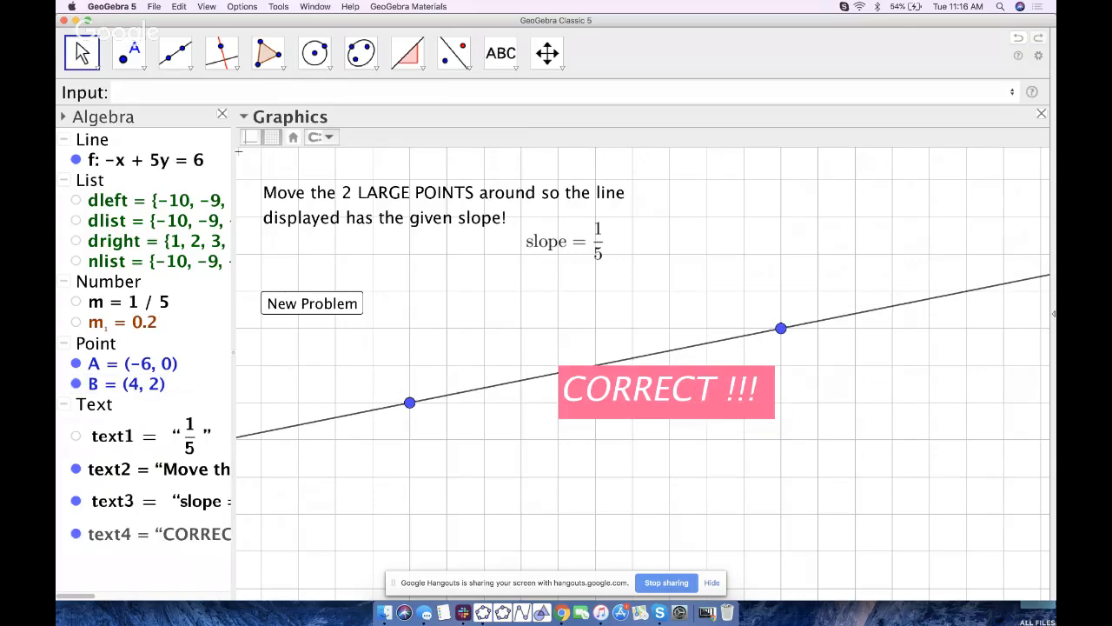
click(223, 115)
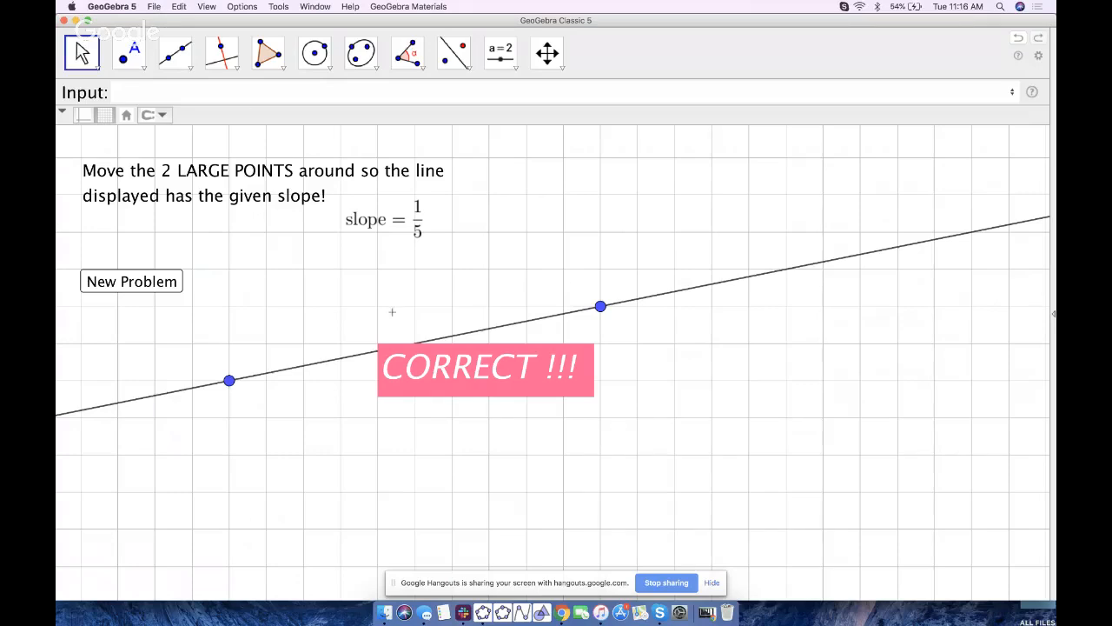
Step: Generate a new problem and move the two large points on the grid so the line has slope -2/3
click(137, 280)
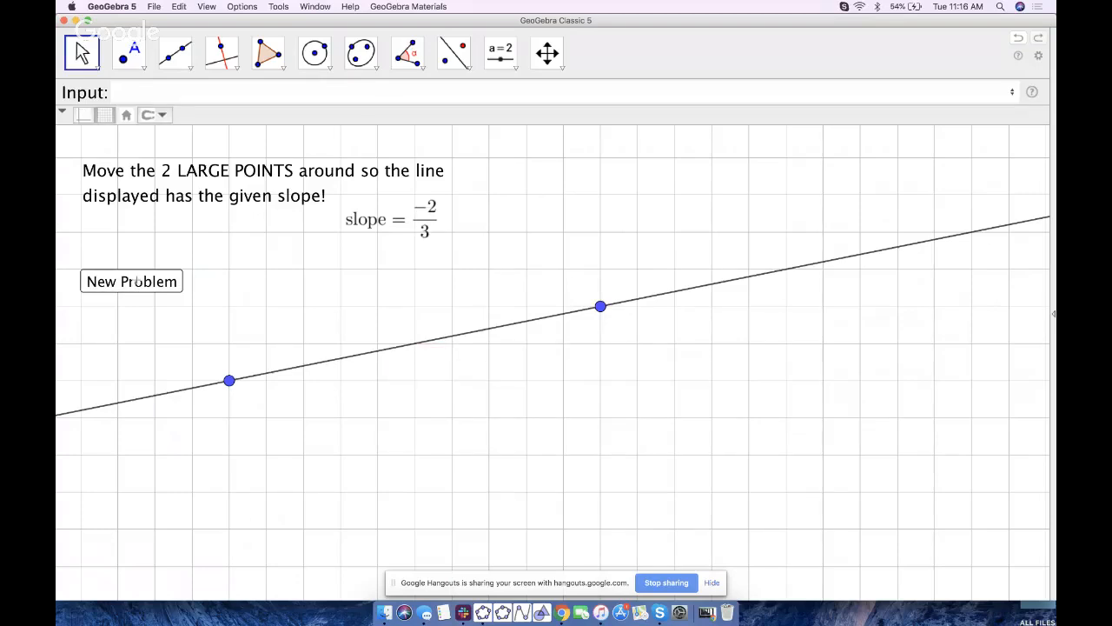
drag(600, 306, 304, 306)
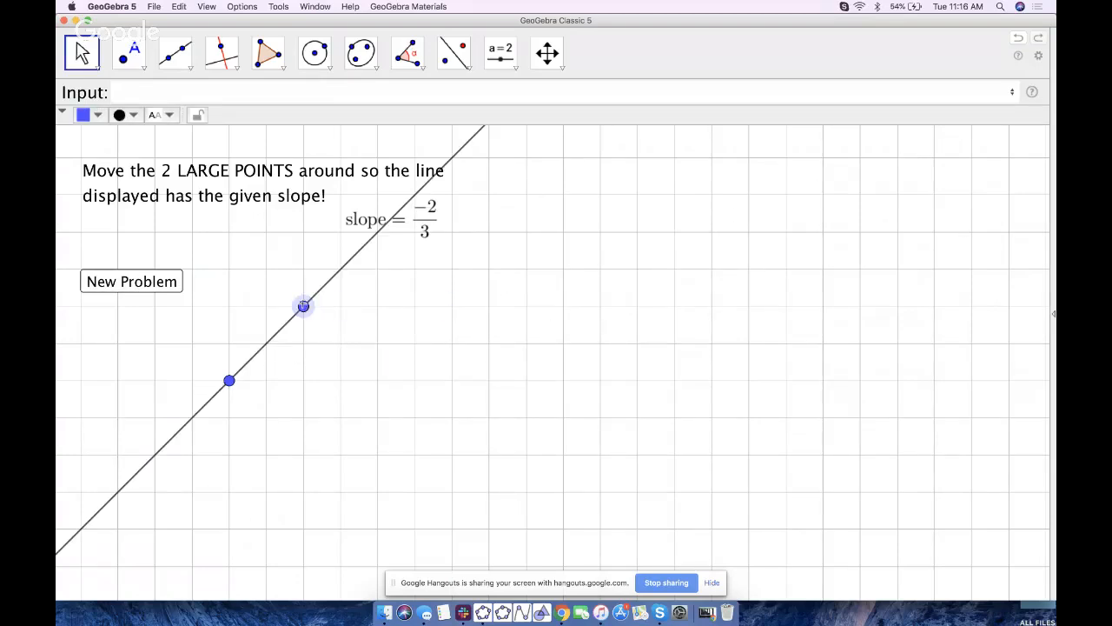
drag(231, 380, 194, 385)
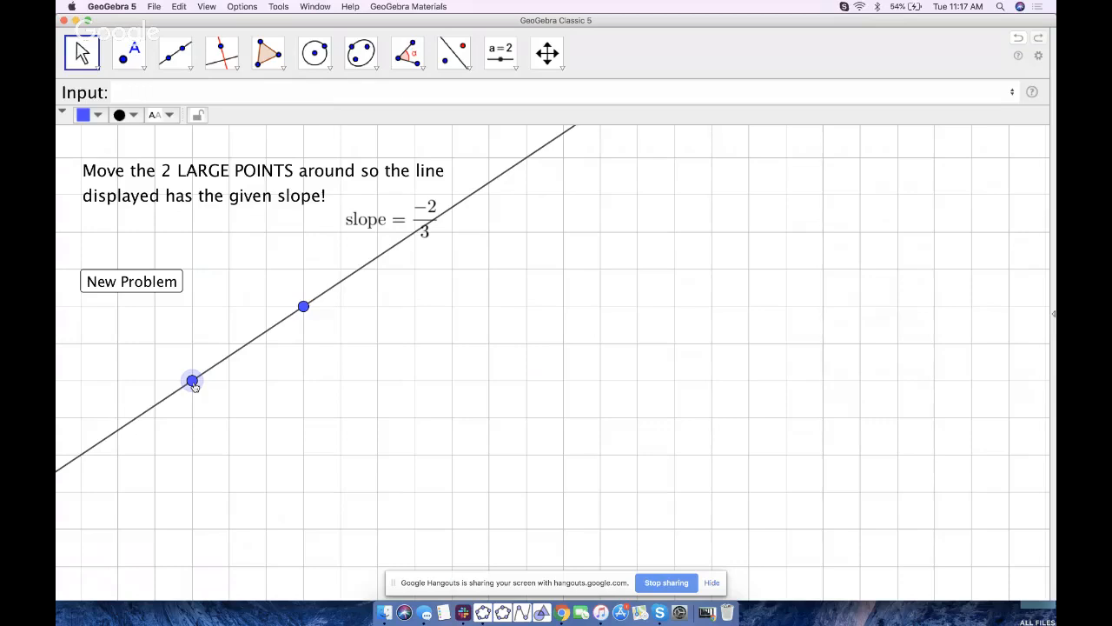
drag(194, 385, 192, 382)
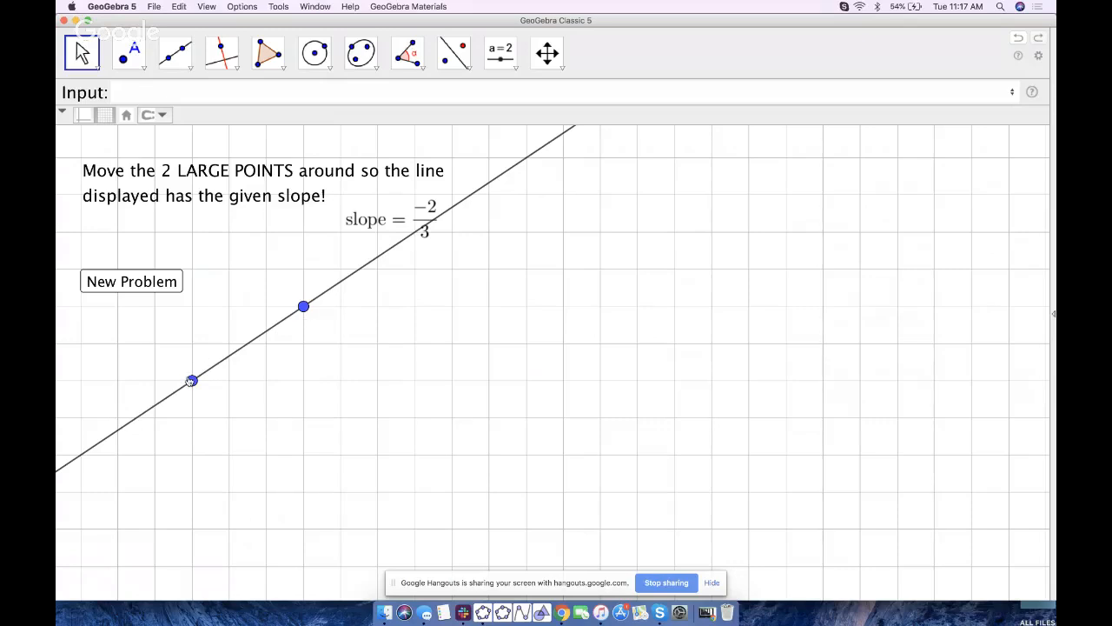
drag(191, 381, 418, 382)
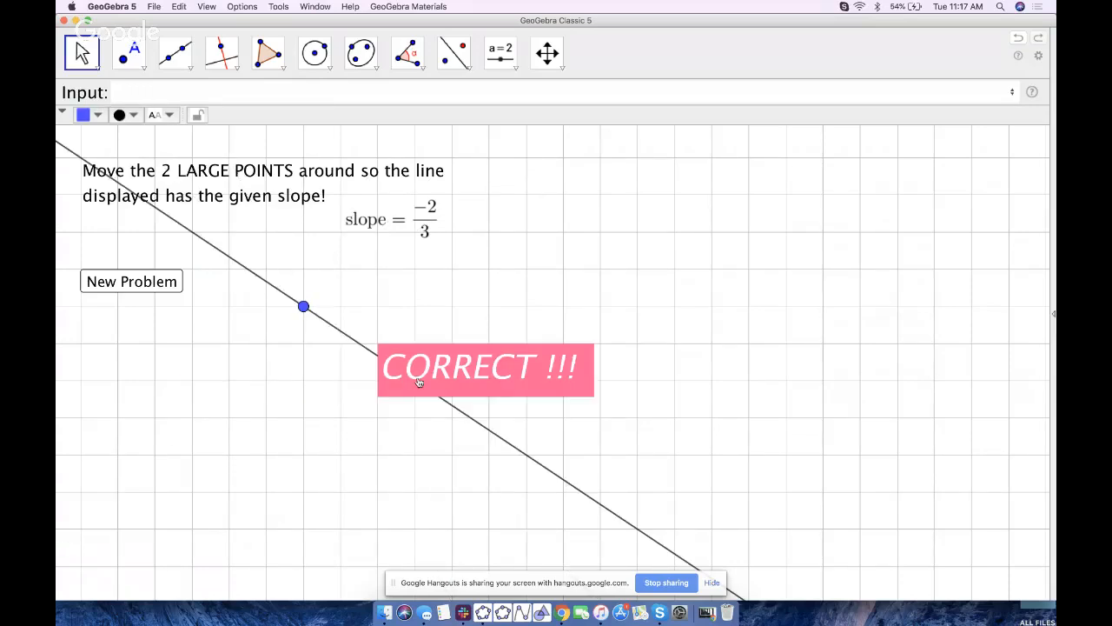
Step: Generate several new problems in a row to test the random fractional slope
click(150, 288)
click(150, 289)
click(149, 288)
click(150, 289)
click(150, 291)
click(149, 291)
click(148, 287)
click(148, 281)
click(148, 282)
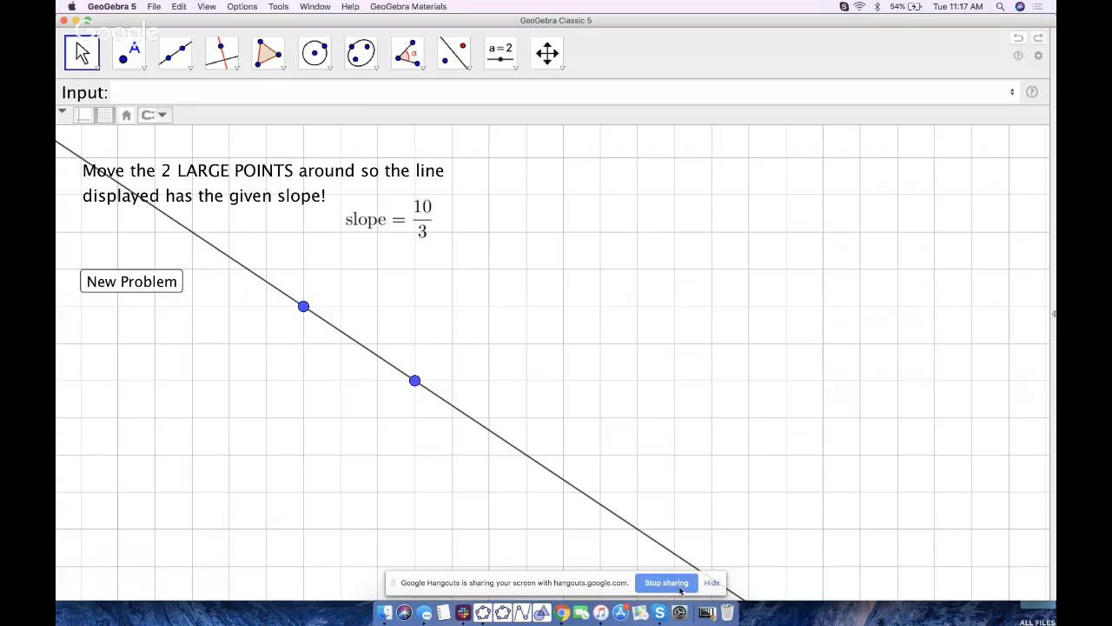
click(667, 583)
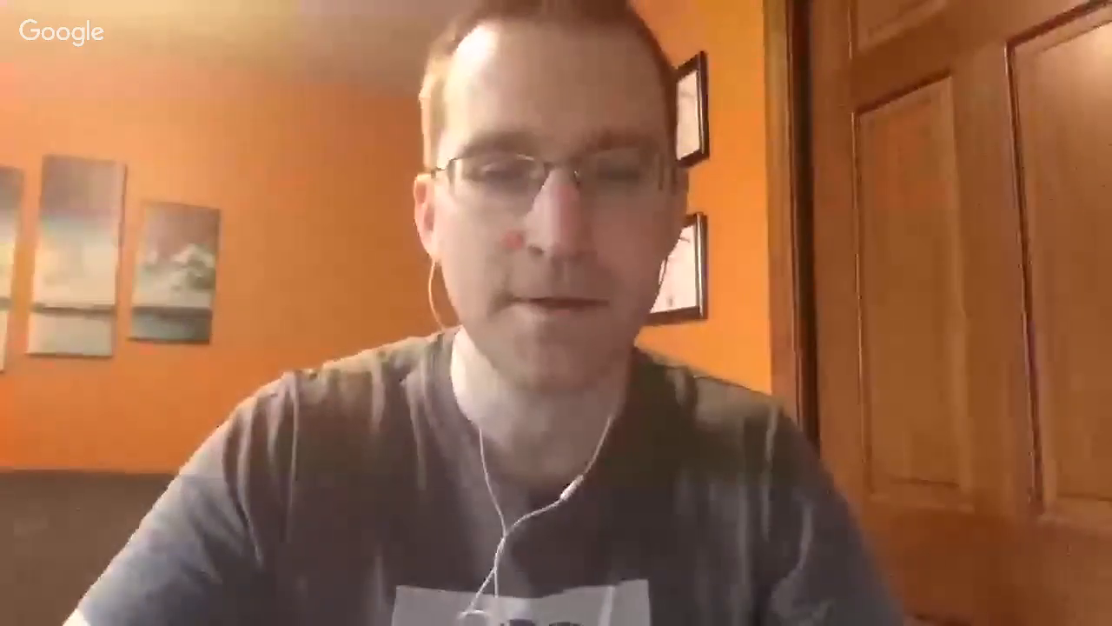